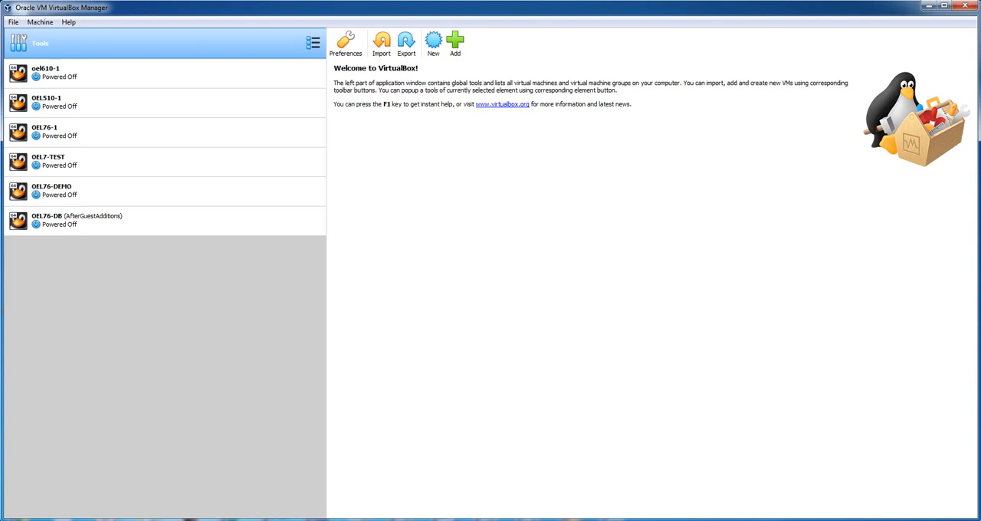
- Check the installed VirtualBox version in the program's About information
{"action": "left_click", "coordinate": [69, 21]}
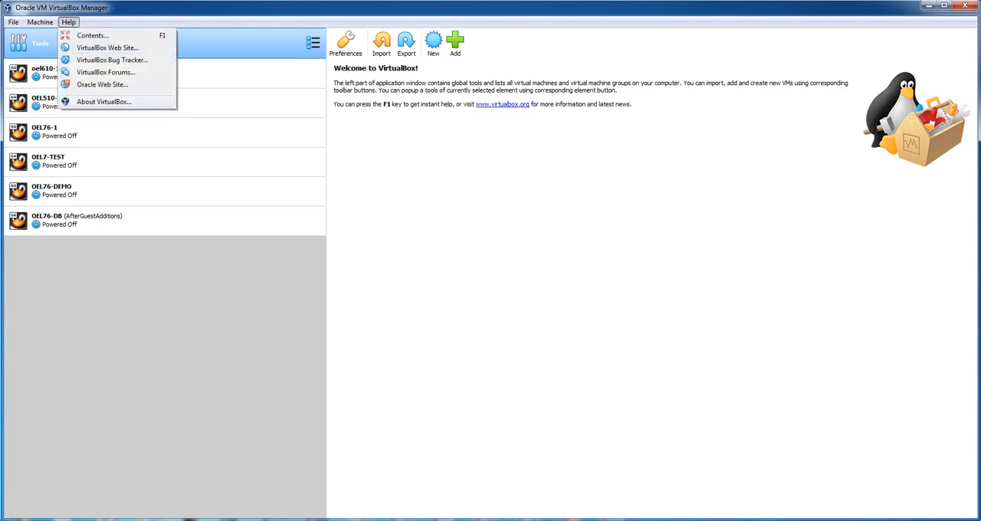
{"action": "left_click", "coordinate": [103, 101]}
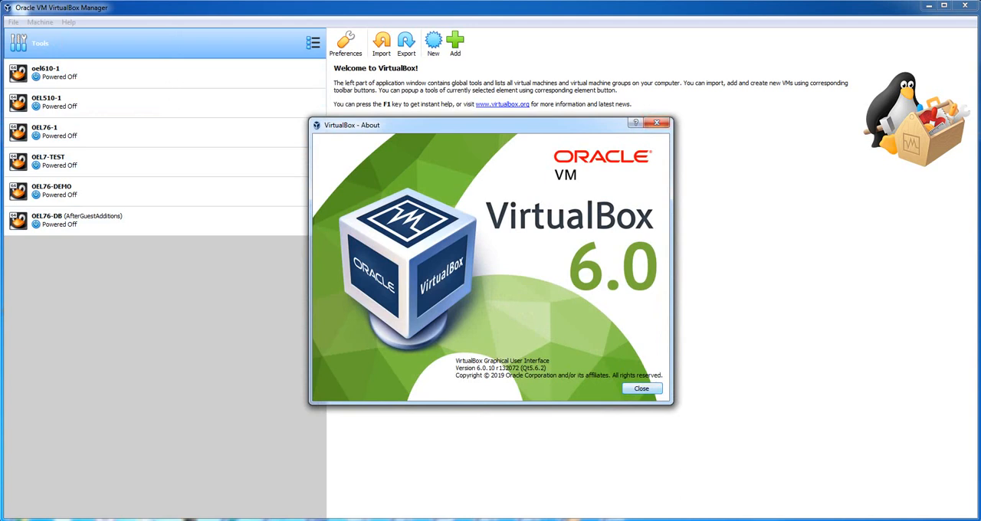
{"action": "left_click", "coordinate": [641, 388]}
- Start creating a new virtual machine named OEL76DOUG and continue to its memory size
{"action": "left_click", "coordinate": [454, 44]}
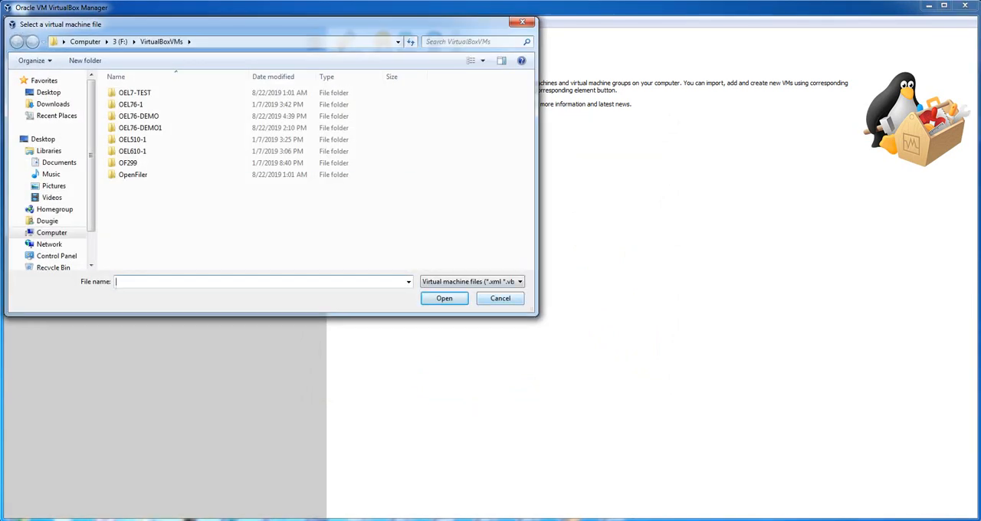
{"action": "left_click", "coordinate": [500, 298]}
{"action": "left_click", "coordinate": [433, 43]}
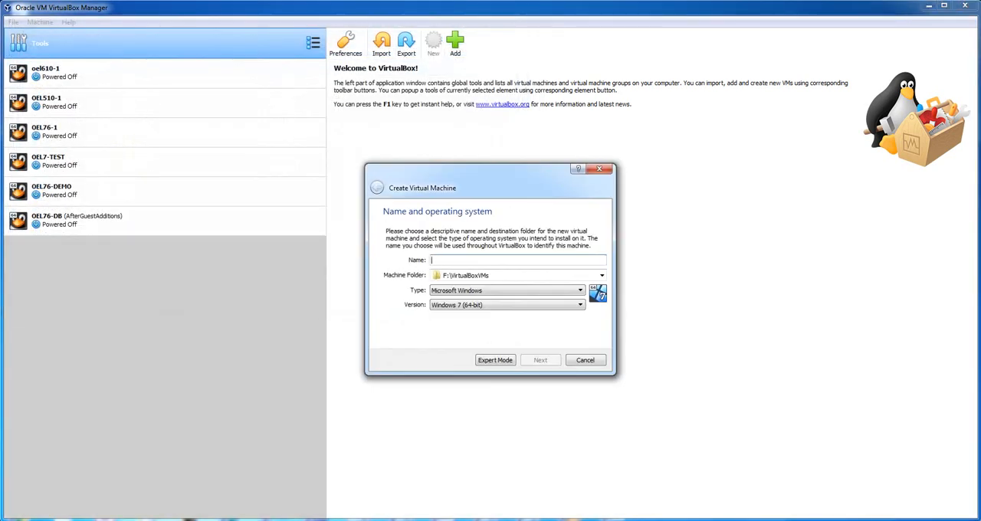
{"action": "type", "text": "OEL7"}
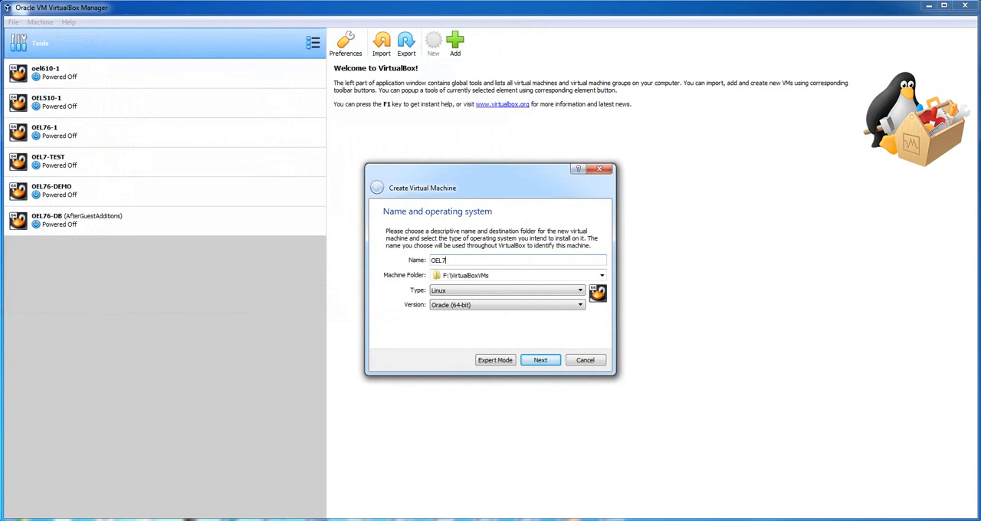
{"action": "type", "text": "6DOUG"}
{"action": "key", "text": "Return"}
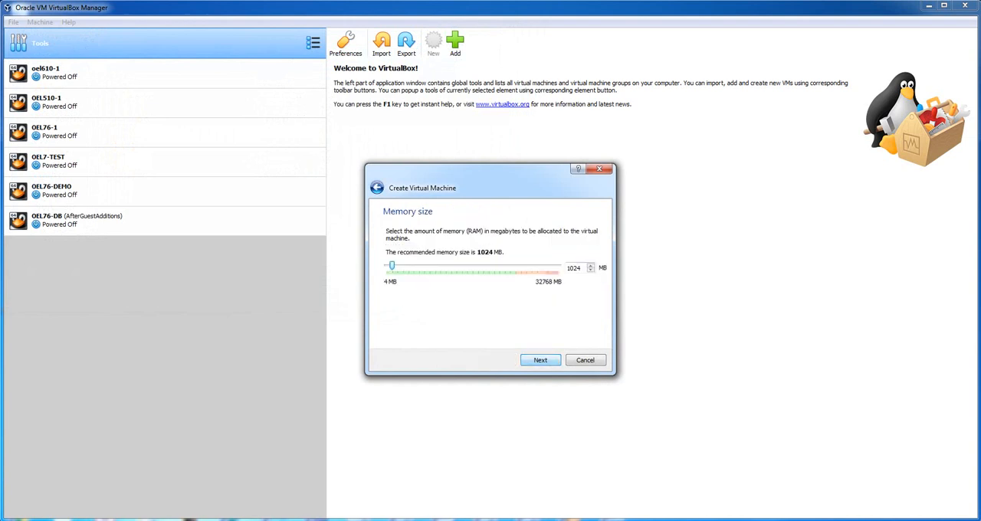
- Look up the minimum RAM requirement in Oracle's Grid Infrastructure server hardware checklist in Firefox, and return to the virtual machine setup
{"action": "key", "text": "Tab"}
{"action": "left_click", "coordinate": [255, 519]}
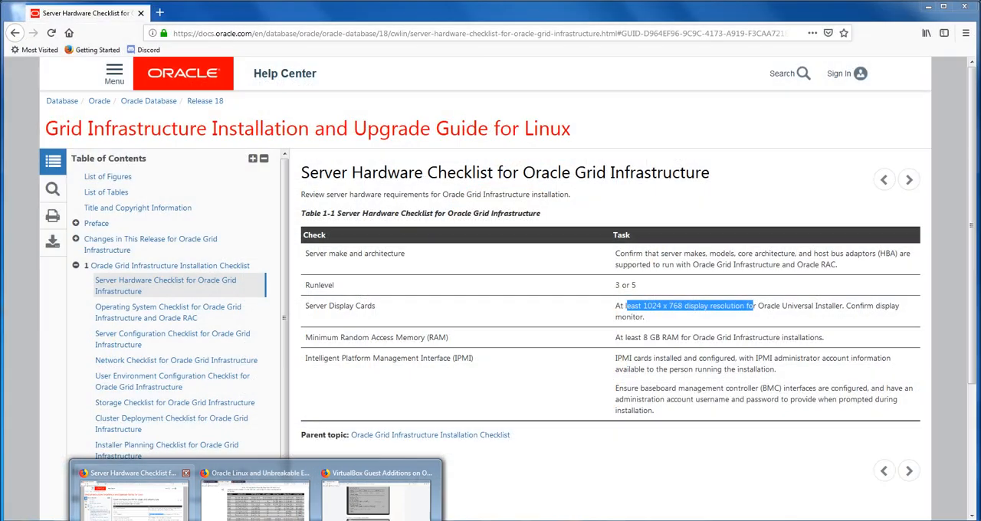
{"action": "left_click", "coordinate": [134, 500]}
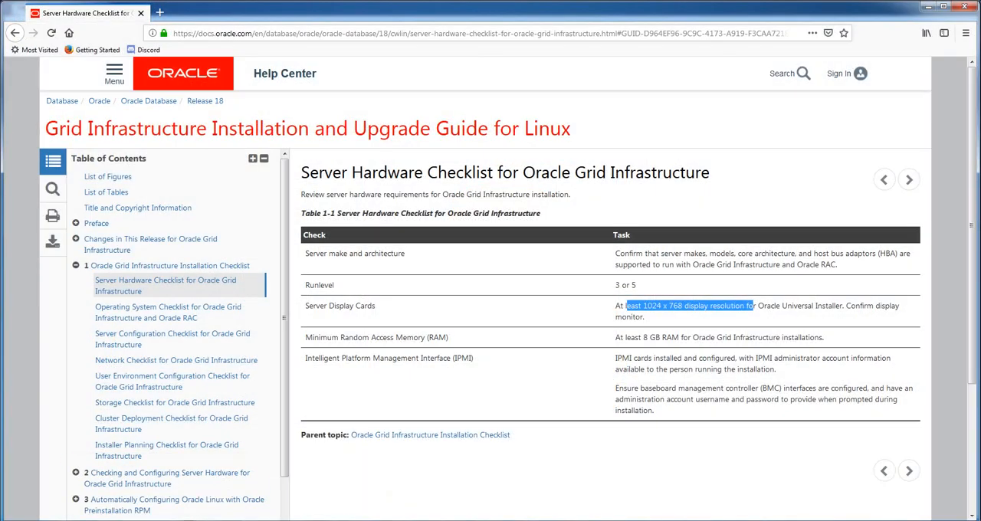
{"action": "left_click", "coordinate": [616, 338]}
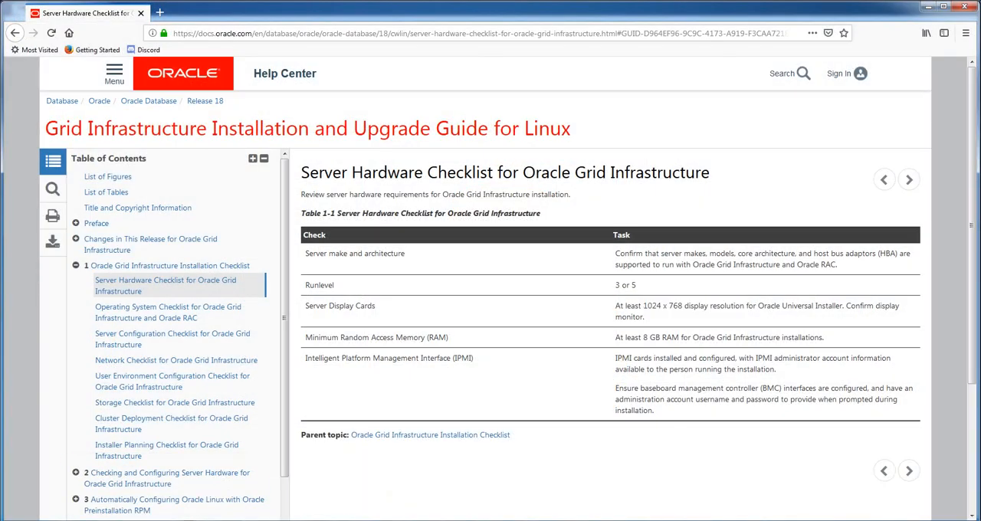
{"action": "left_click_drag", "start_coordinate": [617, 338], "coordinate": [745, 338]}
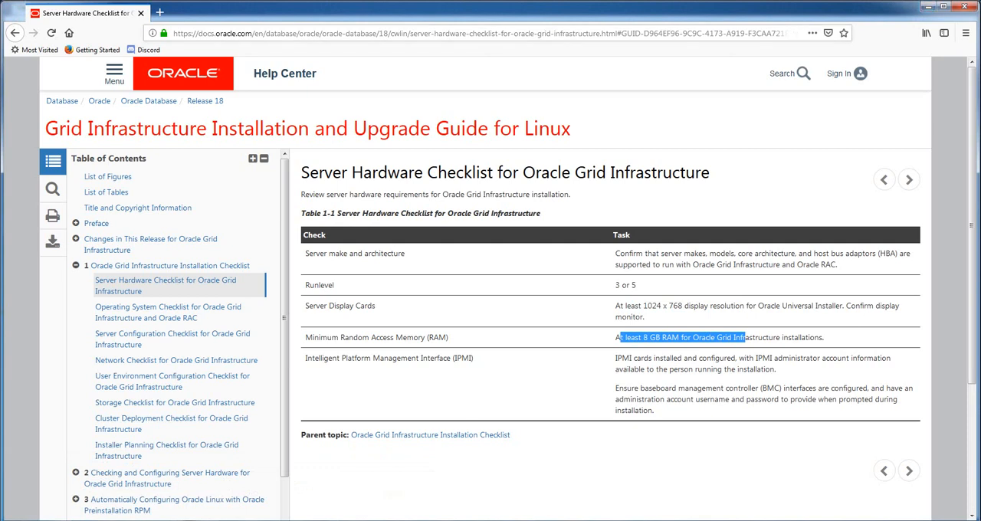
{"action": "left_click", "coordinate": [789, 74]}
{"action": "left_click", "coordinate": [928, 7]}
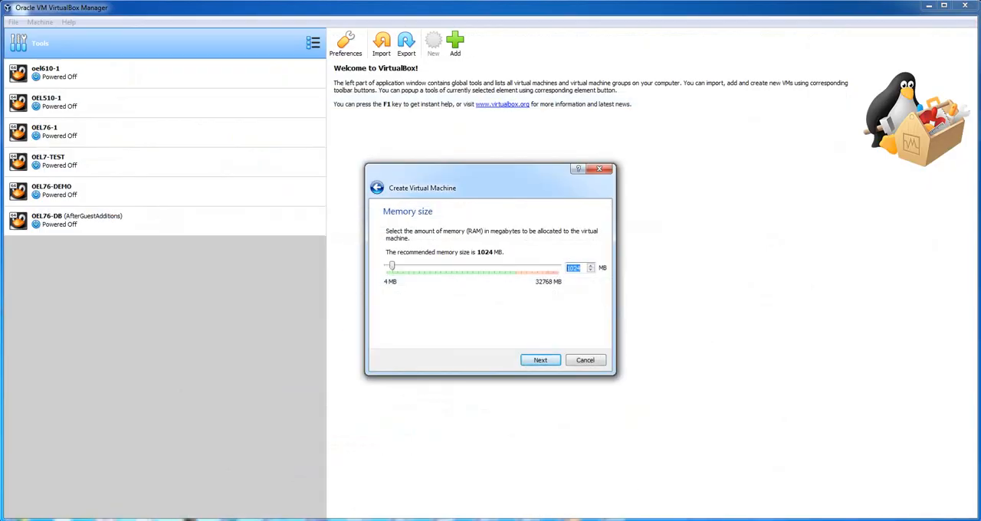
- Set the new machine's memory to 8192 MB and create it without a virtual hard disk
{"action": "type", "text": "8192"}
{"action": "key", "text": "Return"}
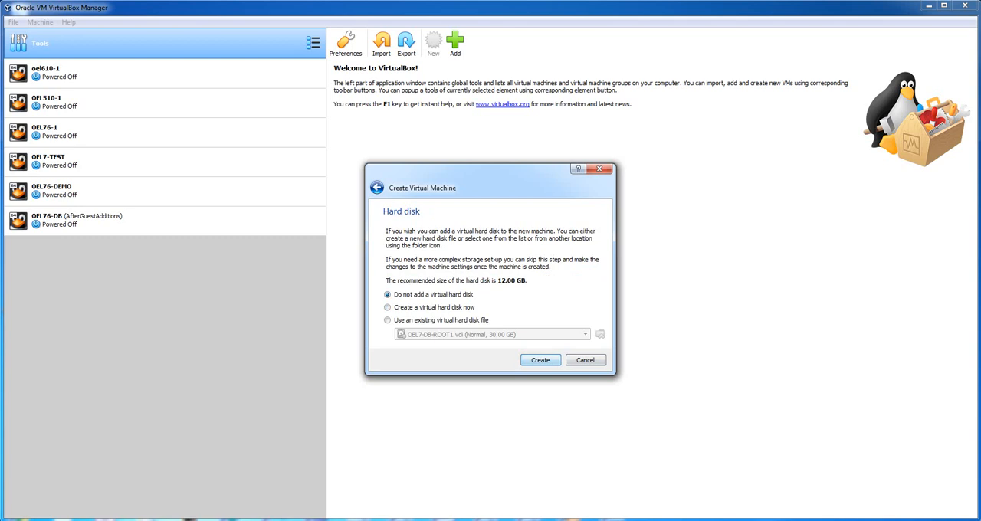
{"action": "key", "text": "Return"}
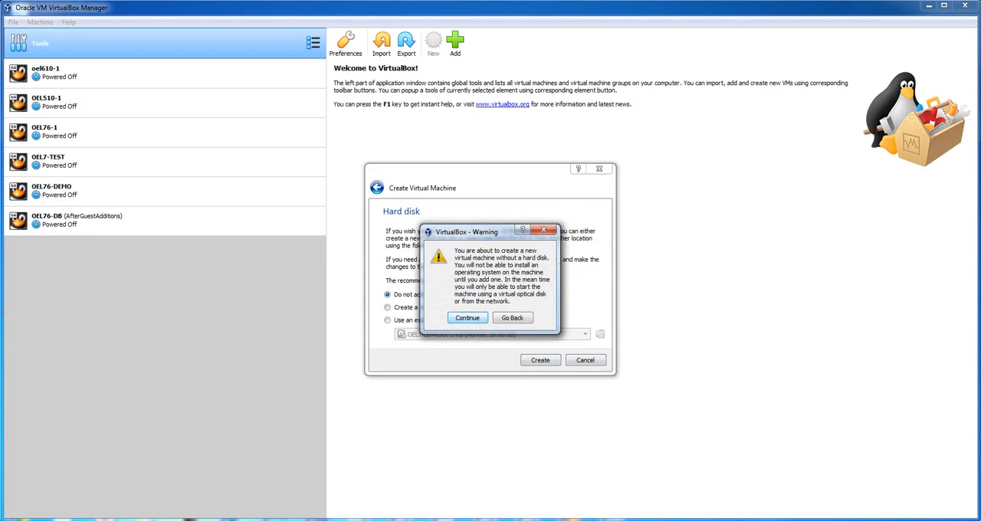
{"action": "key", "text": "Return"}
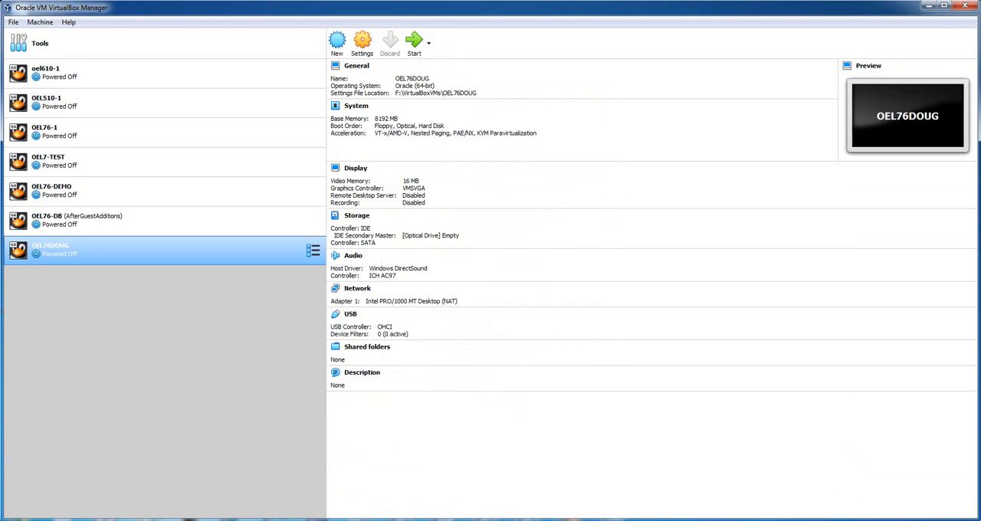
- Set the number of processors to 4 in the OEL76DOUG machine's system settings
{"action": "right_click", "coordinate": [237, 251]}
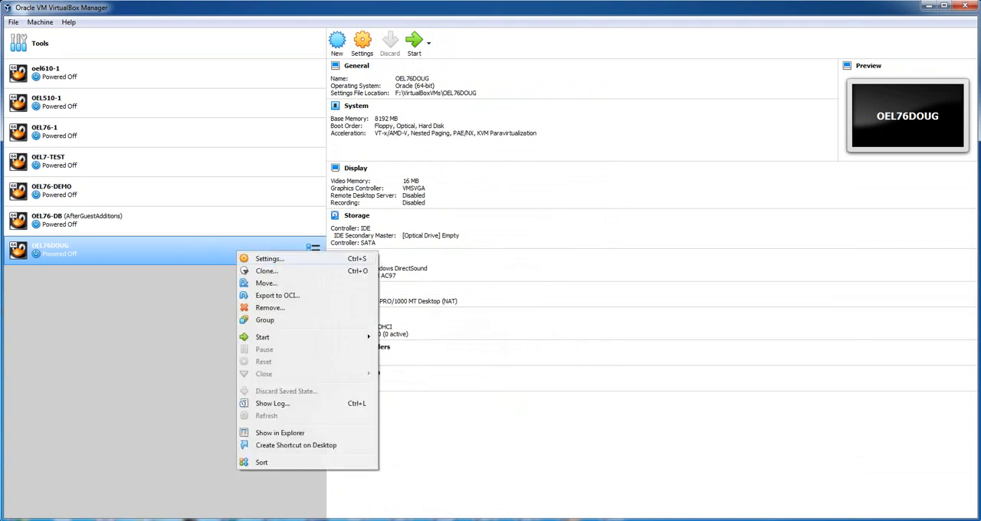
{"action": "left_click", "coordinate": [265, 258]}
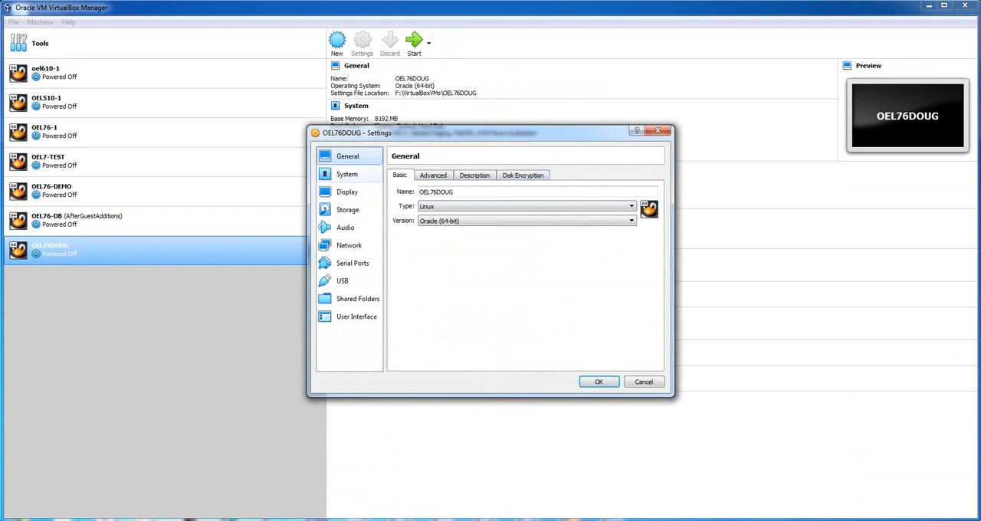
{"action": "left_click", "coordinate": [347, 175]}
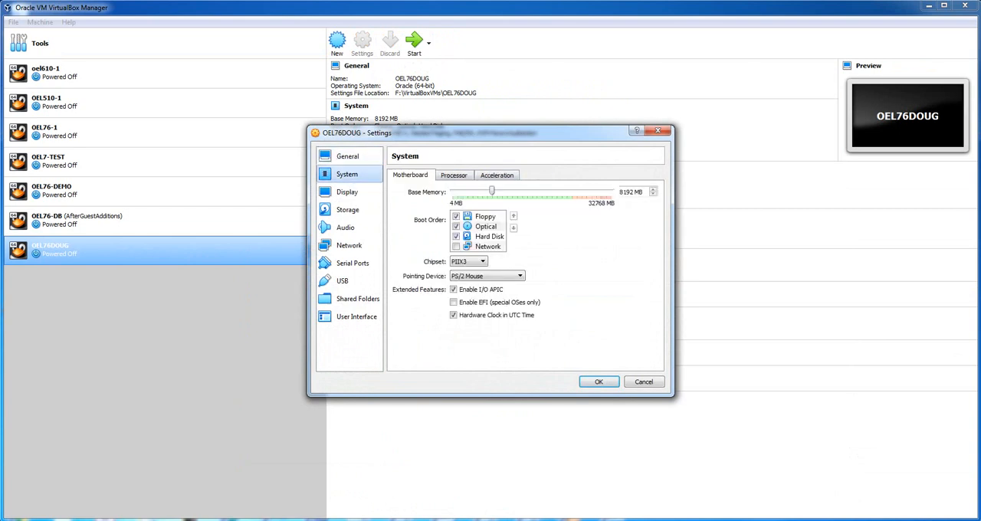
{"action": "left_click", "coordinate": [453, 175]}
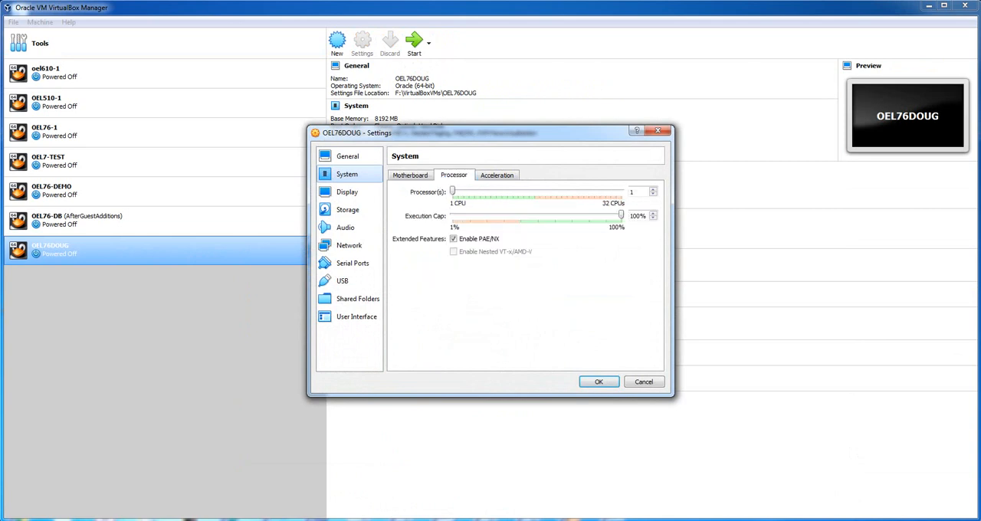
{"action": "double_click", "coordinate": [632, 192]}
{"action": "type", "text": "4"}
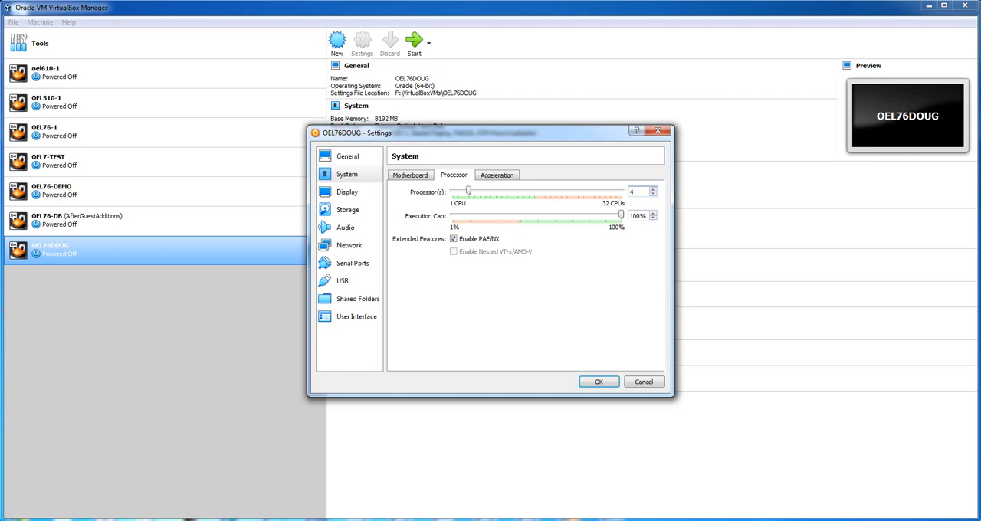
- Attach the machine's network Adapter 1 to a Bridged Adapter, leaving the display and audio settings as they are
{"action": "left_click", "coordinate": [346, 192]}
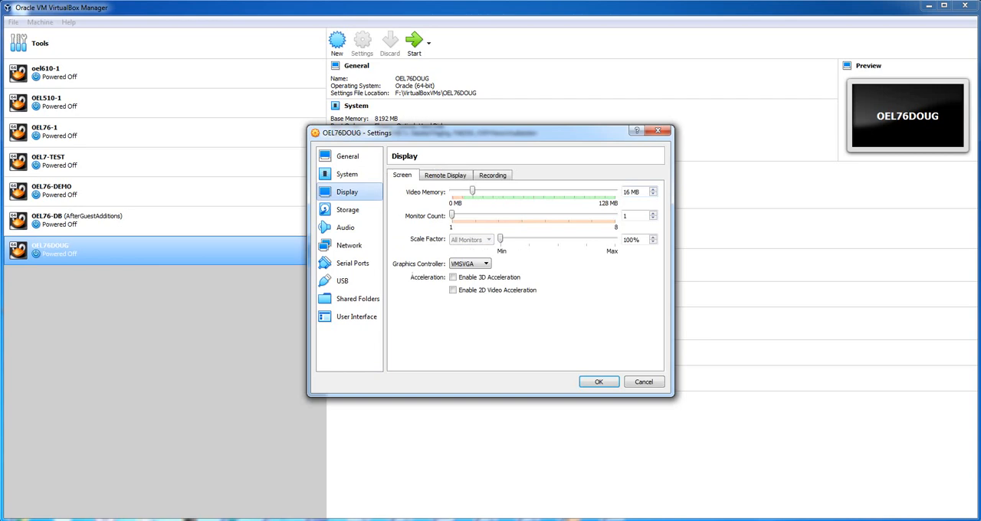
{"action": "left_click", "coordinate": [345, 227]}
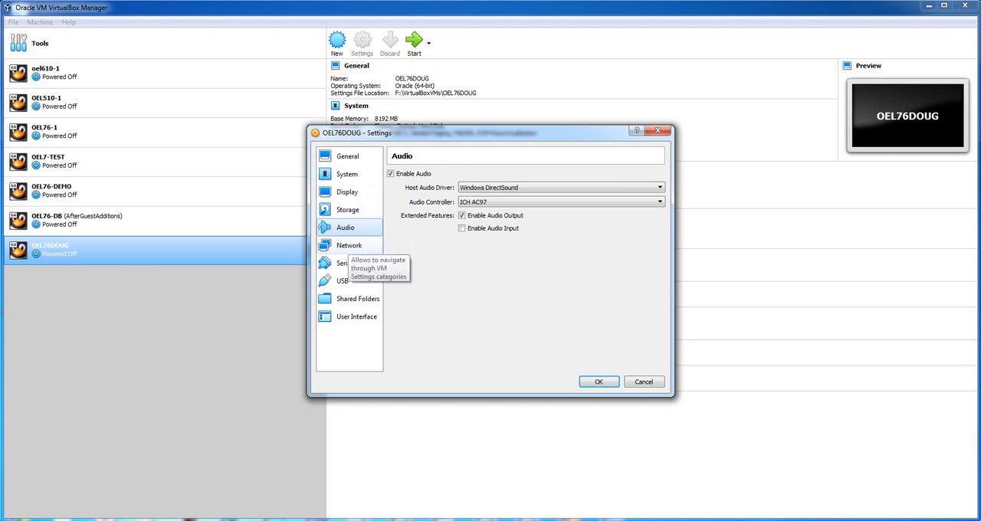
{"action": "left_click", "coordinate": [349, 245]}
{"action": "left_click", "coordinate": [479, 205]}
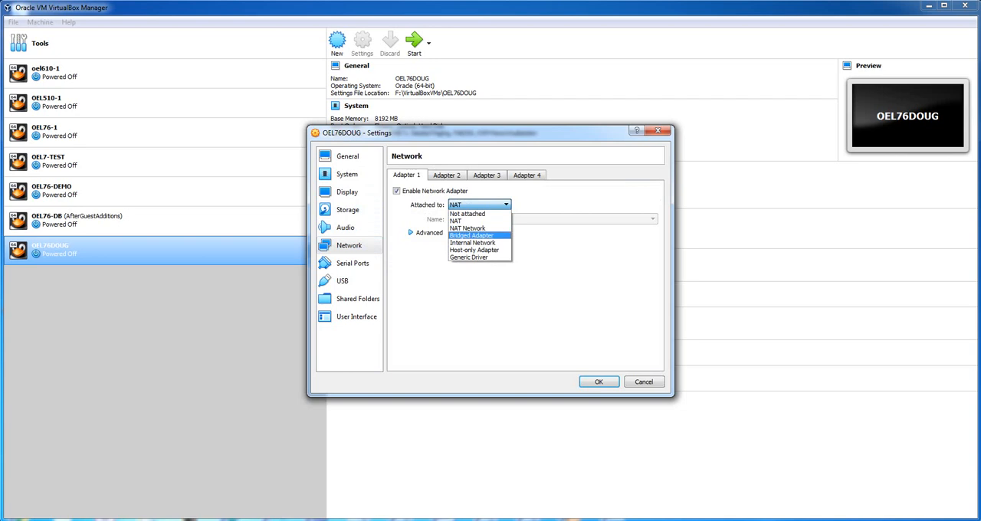
{"action": "left_click", "coordinate": [471, 236]}
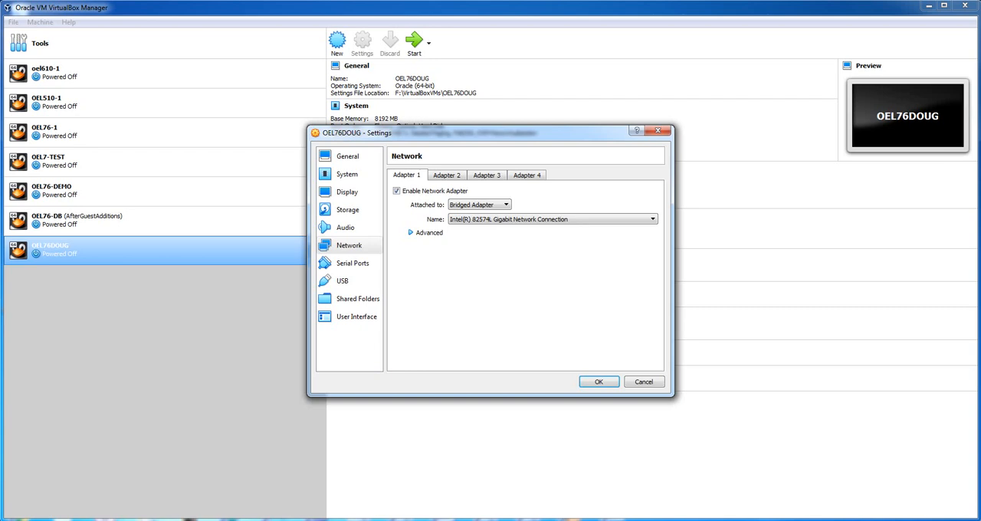
- Review the machine's serial port and USB settings, including the devices available for USB filters
{"action": "left_click", "coordinate": [353, 263]}
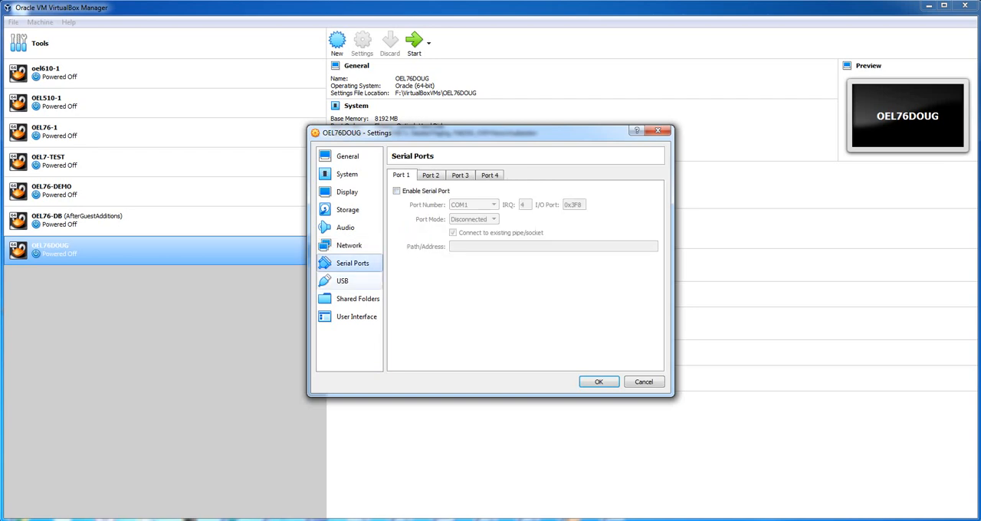
{"action": "left_click", "coordinate": [342, 280]}
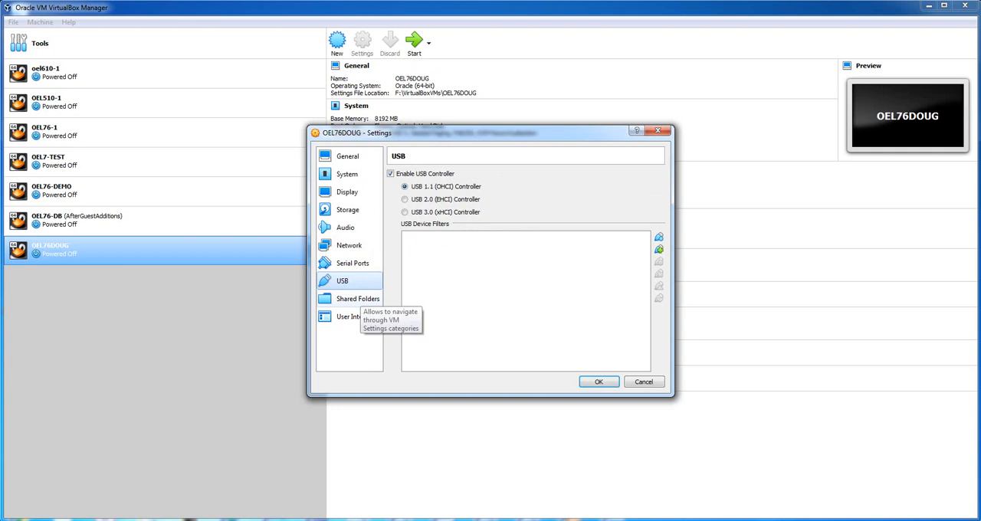
{"action": "left_click", "coordinate": [658, 249]}
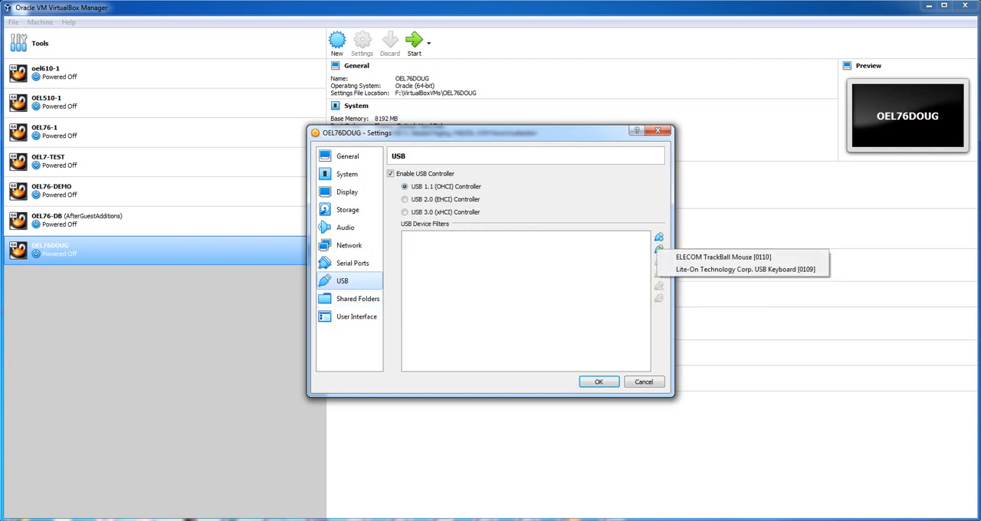
{"action": "left_click", "coordinate": [568, 286]}
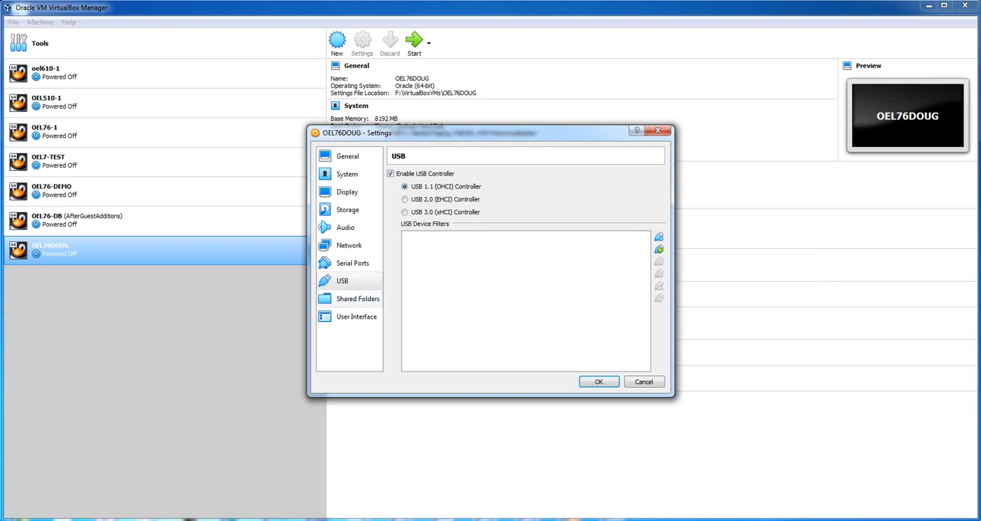
- Start a new shared folder for the machine and choose C:\Temp as its folder path
{"action": "left_click", "coordinate": [353, 299]}
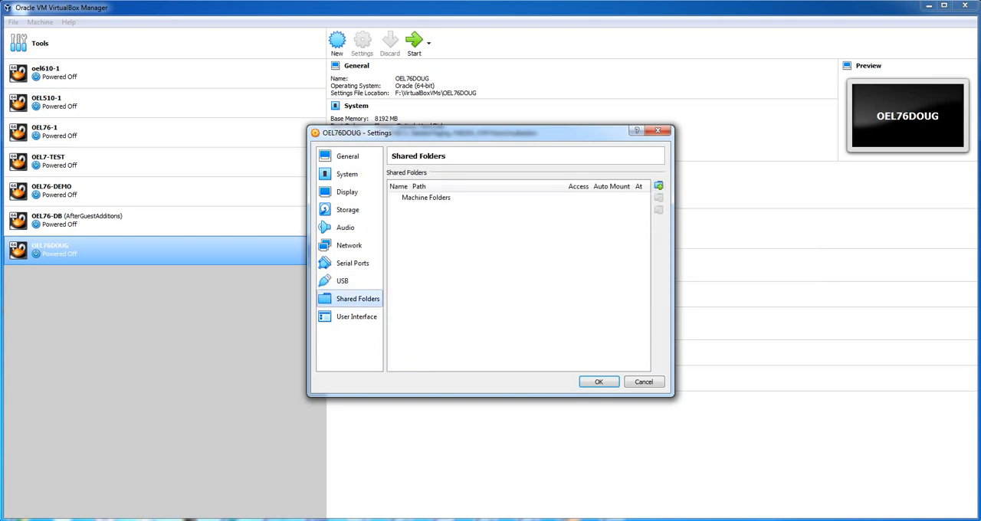
{"action": "left_click", "coordinate": [658, 185]}
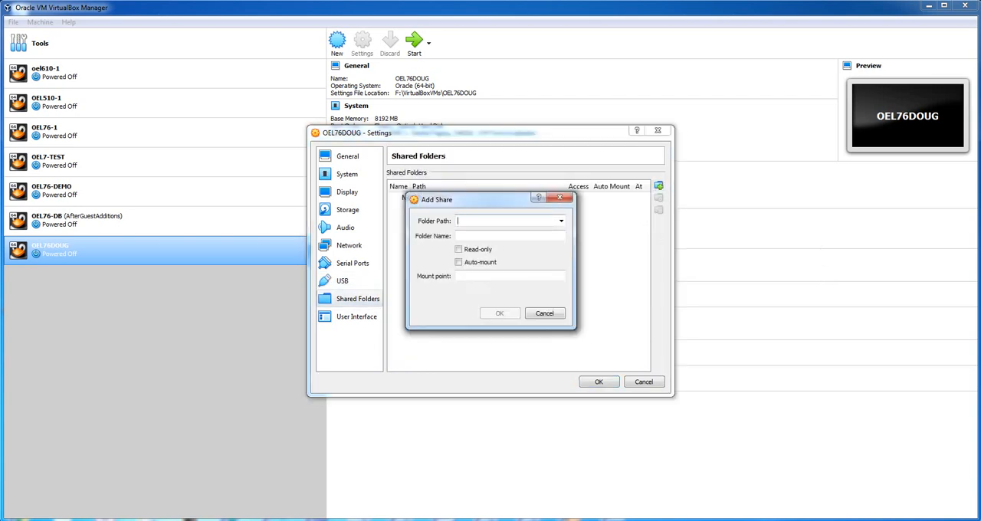
{"action": "left_click", "coordinate": [560, 220]}
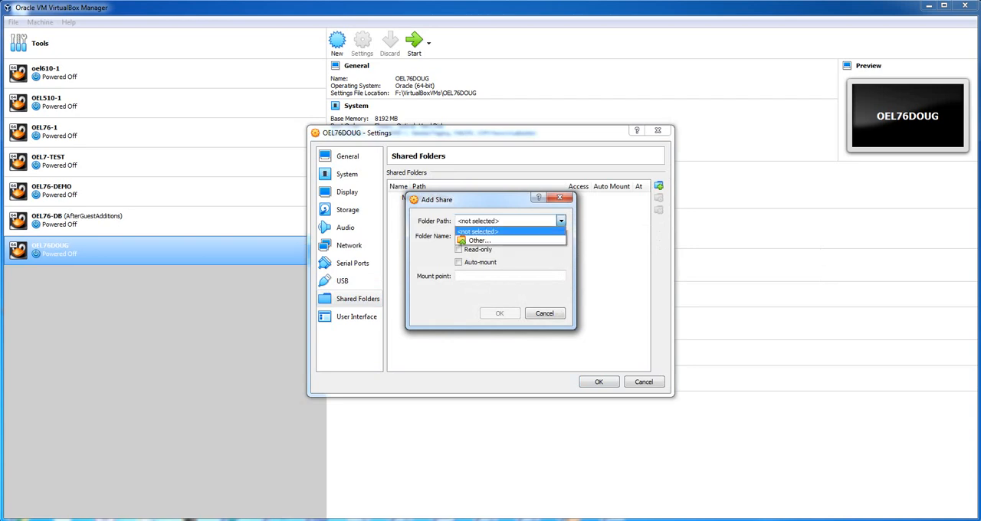
{"action": "left_click", "coordinate": [478, 241]}
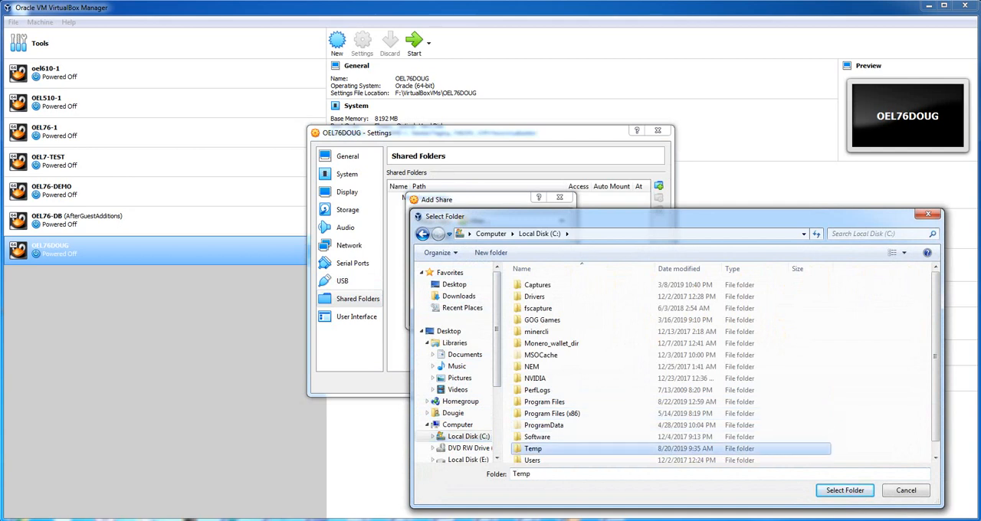
{"action": "double_click", "coordinate": [532, 448]}
{"action": "left_click", "coordinate": [844, 490]}
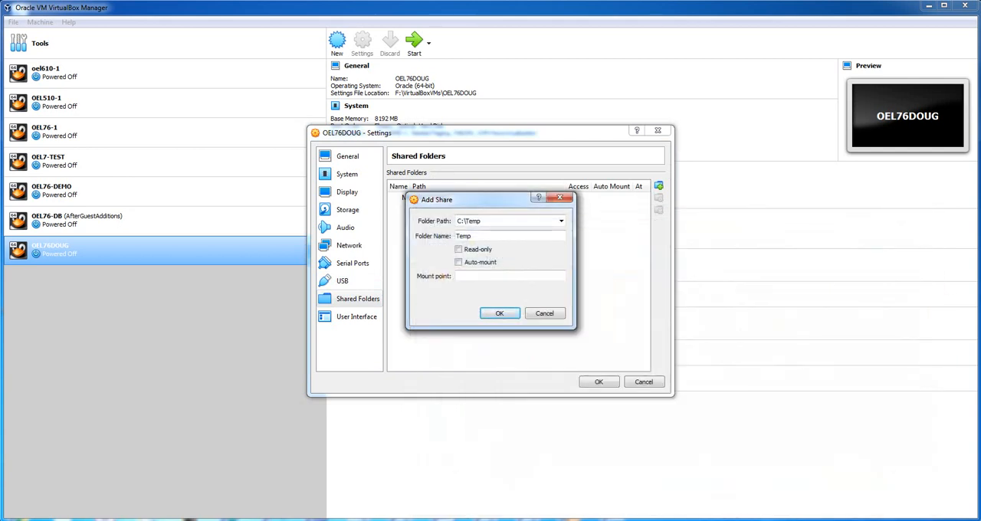
- Make the Temp share read-only, set its mount point to /cdrive_temp, and add it to the shared folders
{"action": "left_click", "coordinate": [458, 249]}
{"action": "left_click", "coordinate": [510, 276]}
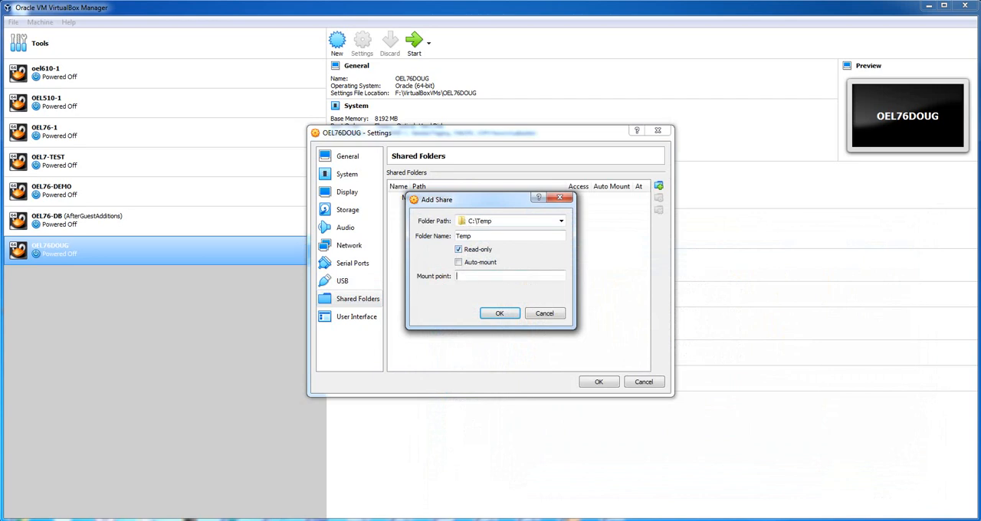
{"action": "type", "text": "/cdrive_temp"}
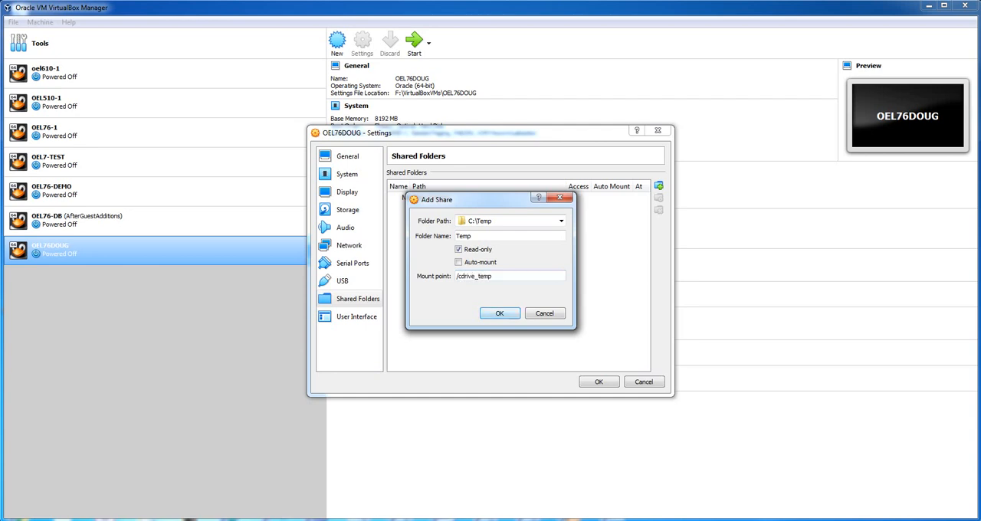
{"action": "key", "text": "Return"}
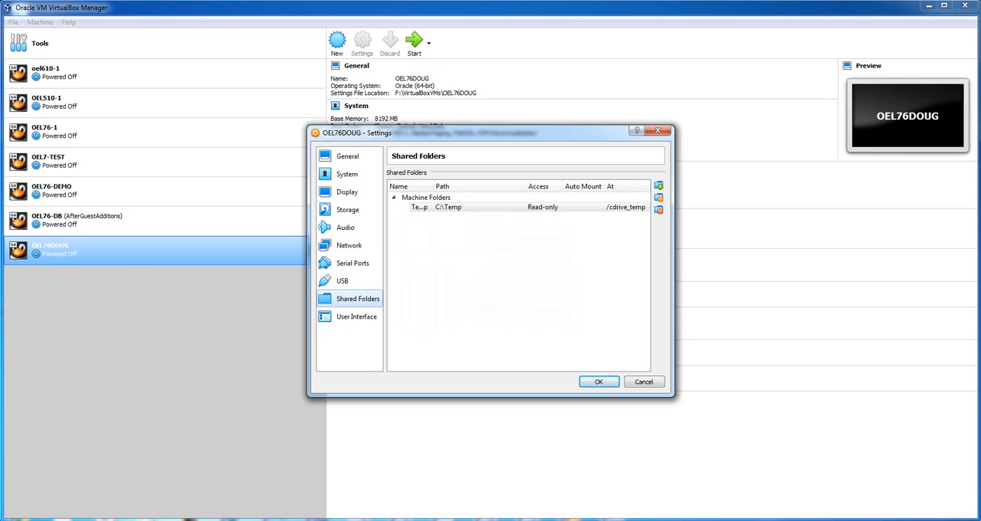
- Look over the machine's user interface settings, and load OEL76.iso into the empty optical drive on the IDE controller
{"action": "left_click", "coordinate": [356, 316]}
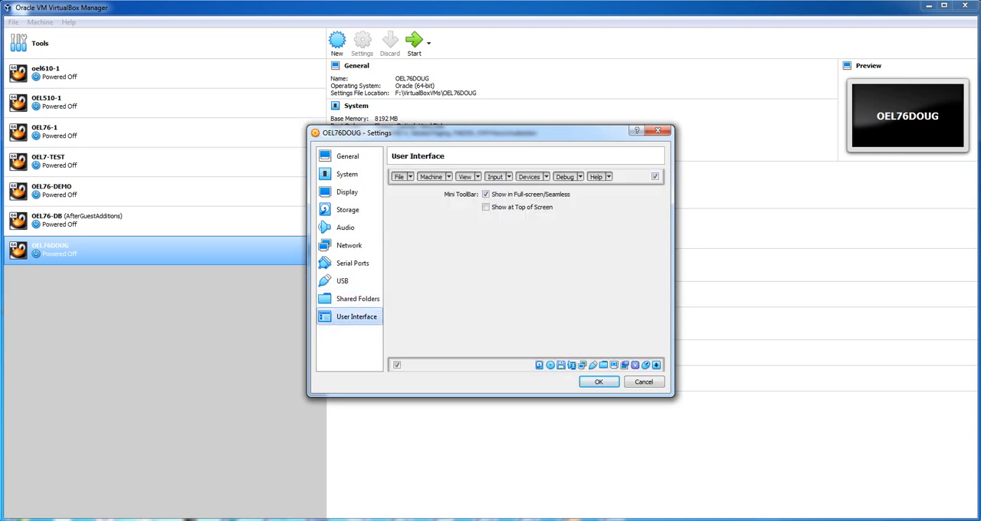
{"action": "left_click", "coordinate": [349, 210]}
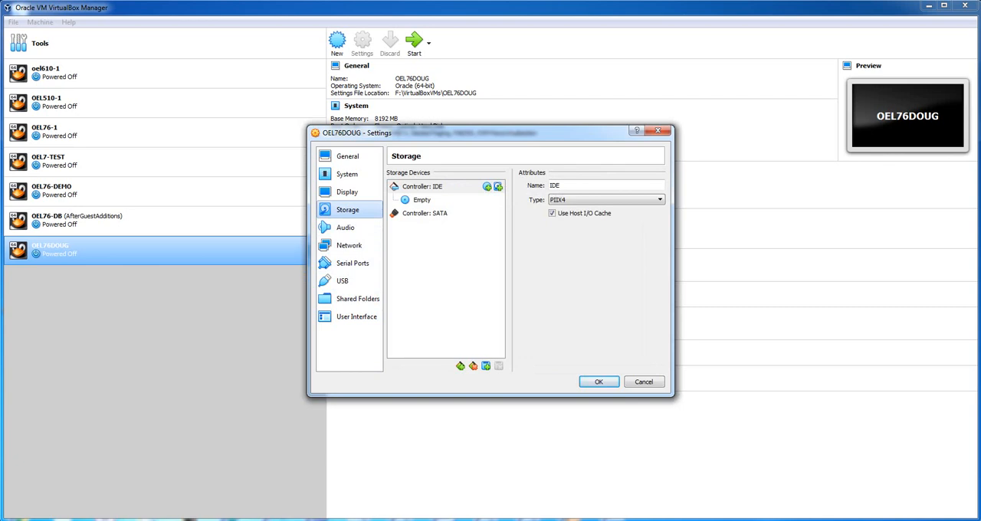
{"action": "left_click", "coordinate": [423, 200]}
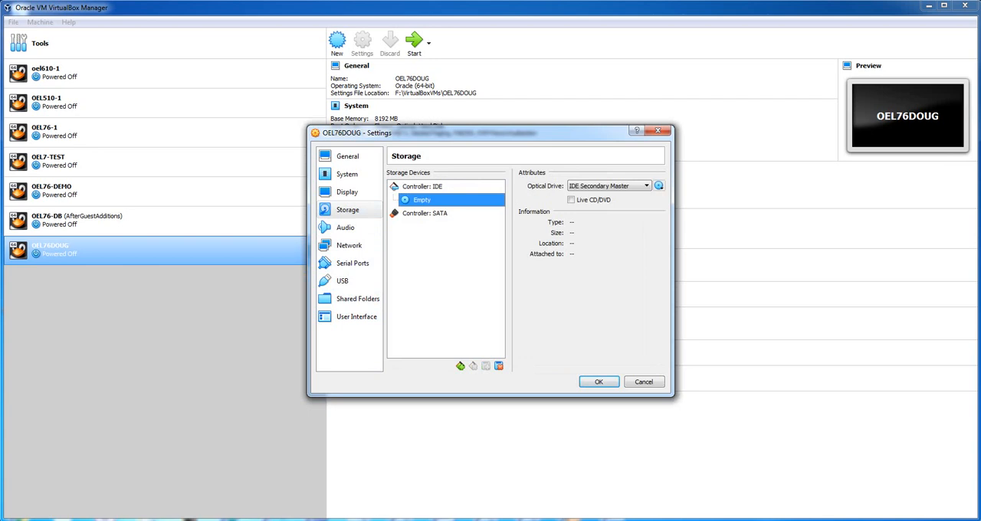
{"action": "left_click", "coordinate": [658, 185]}
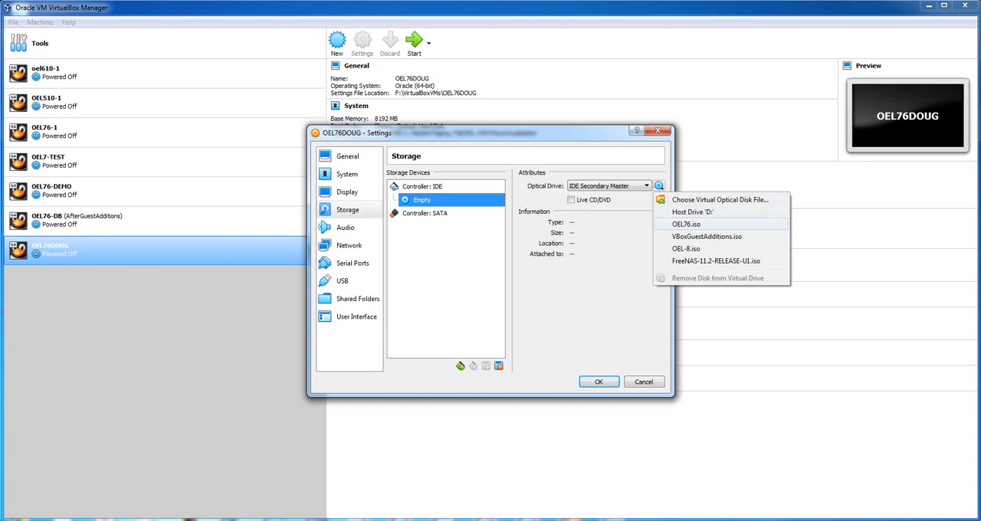
{"action": "left_click", "coordinate": [685, 223]}
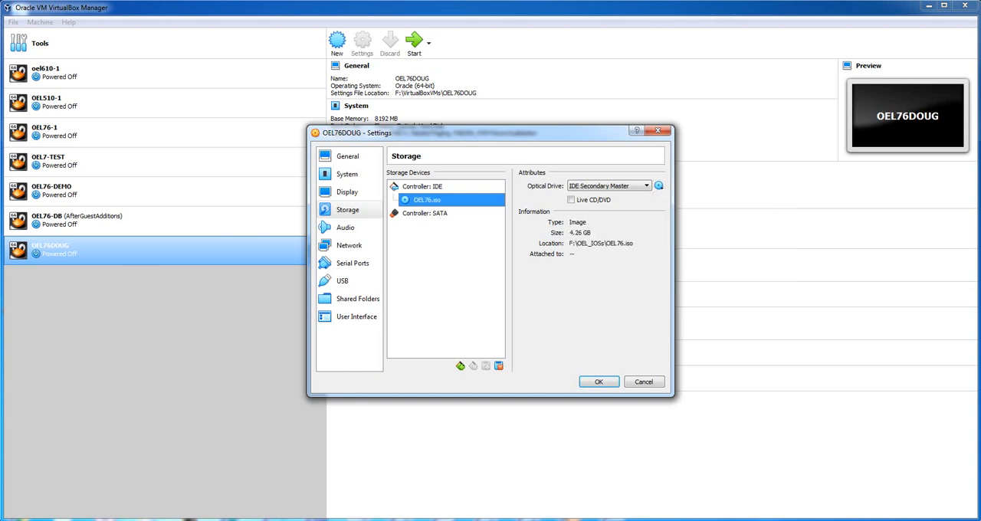
- Start a new virtual hard disk on the SATA controller and name its file OEL76DOUG_BOOT1.vdi
{"action": "left_click", "coordinate": [425, 214]}
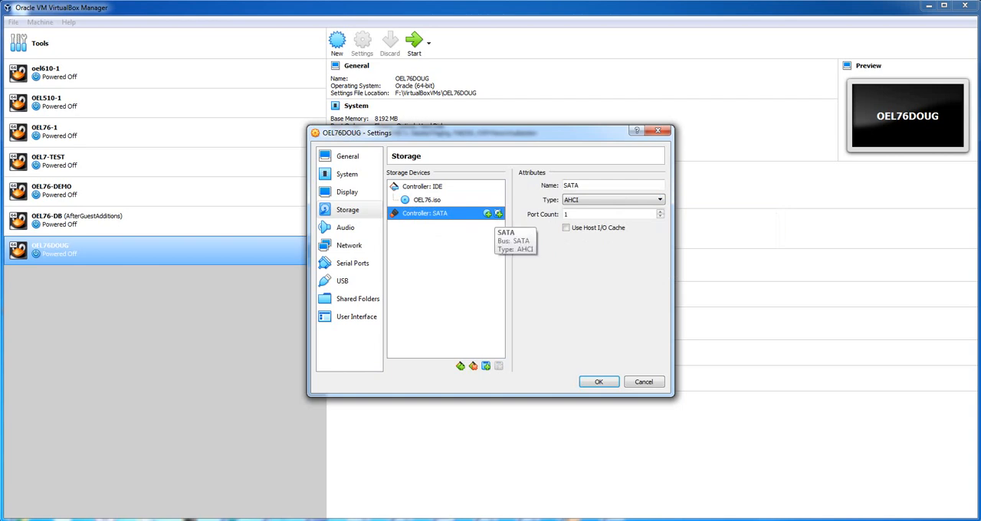
{"action": "left_click", "coordinate": [498, 214]}
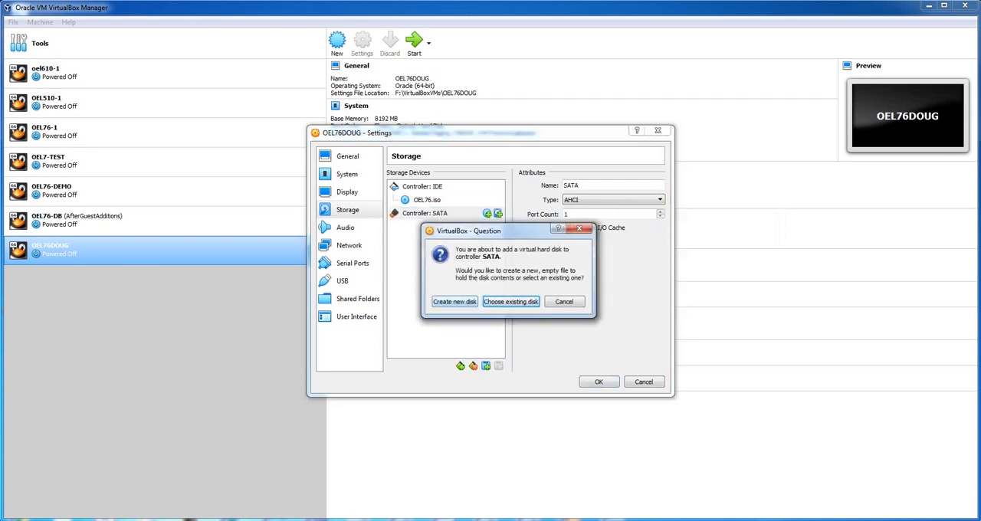
{"action": "left_click", "coordinate": [455, 301]}
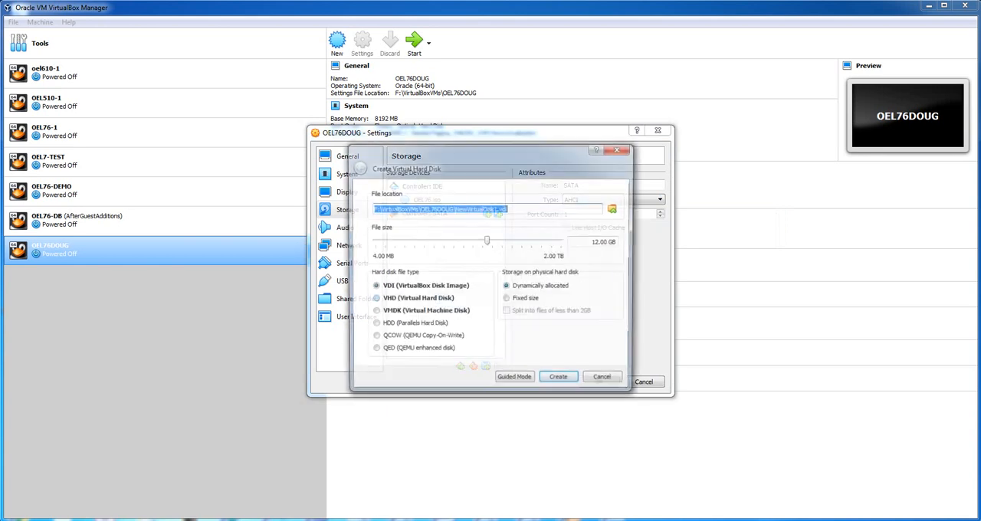
{"action": "left_click", "coordinate": [536, 208]}
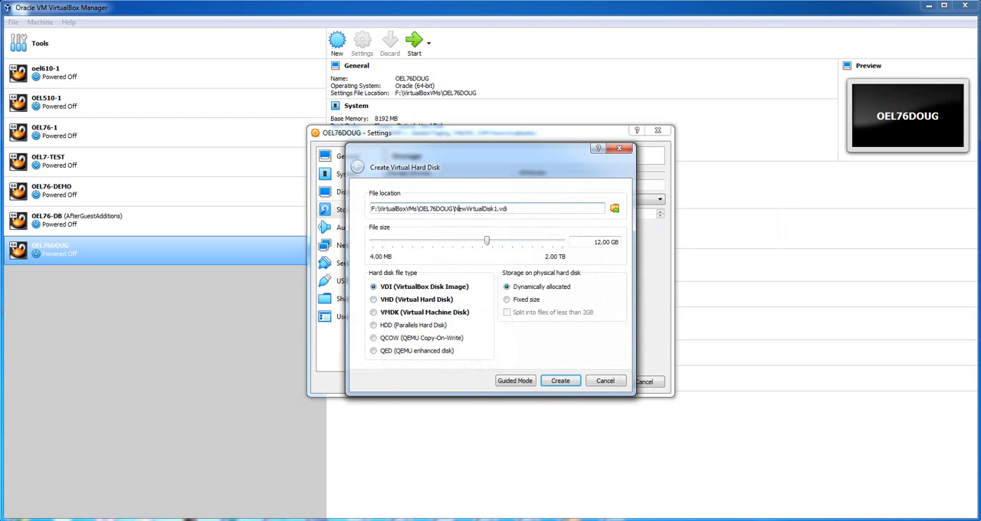
{"action": "left_click_drag", "start_coordinate": [454, 209], "coordinate": [495, 209]}
{"action": "type", "text": "oel"}
{"action": "key", "text": "BackSpace"}
{"action": "key", "text": "BackSpace"}
{"action": "key", "text": "BackSpace"}
{"action": "type", "text": "OEL76DOUG_BOOT"}
- Set the boot disk to 1 GB with fixed size storage, create it and view its attributes
{"action": "left_click", "coordinate": [596, 242]}
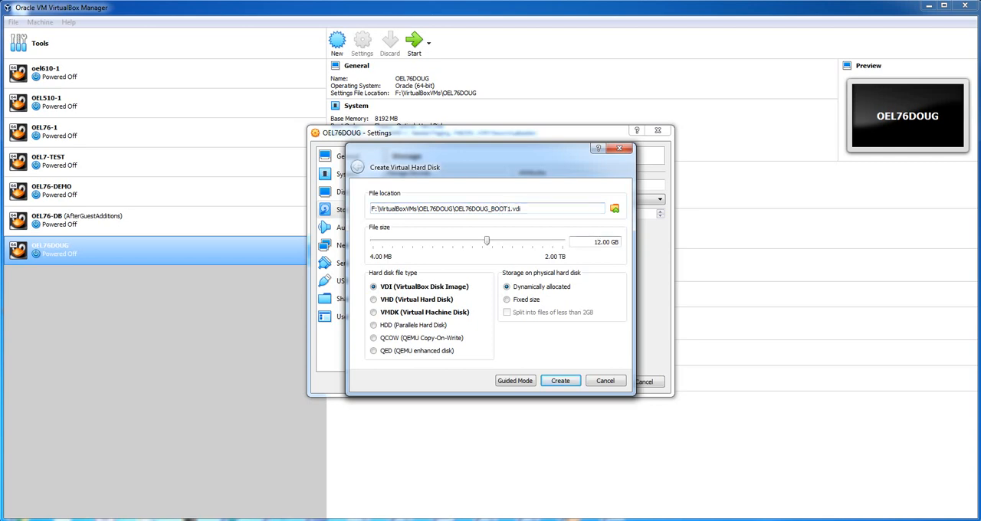
{"action": "key", "text": "Delete"}
{"action": "left_click", "coordinate": [507, 299]}
{"action": "left_click", "coordinate": [560, 380]}
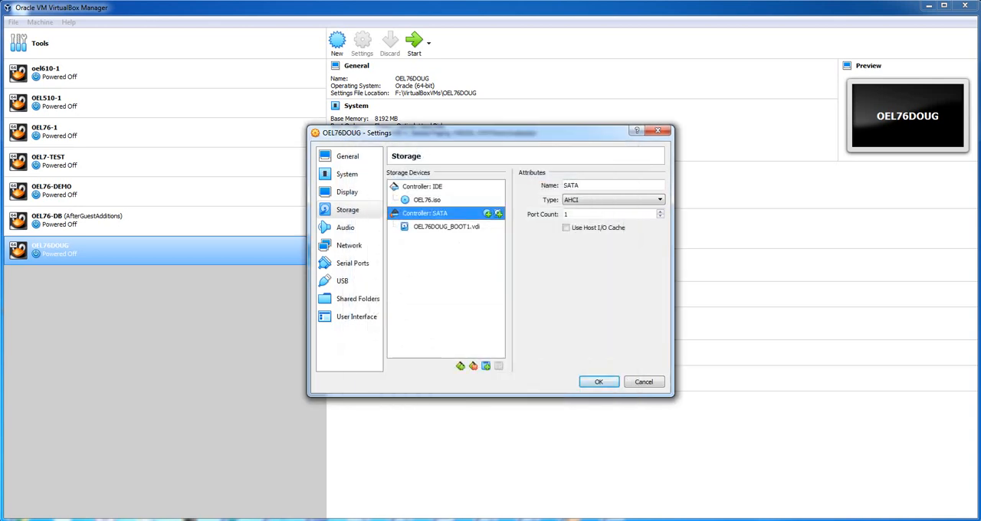
{"action": "left_click", "coordinate": [446, 227]}
- Start a second new virtual hard disk on the SATA controller and name its file OEL76DOUG_SWAP1.vdi
{"action": "left_click", "coordinate": [424, 214]}
{"action": "left_click", "coordinate": [498, 213]}
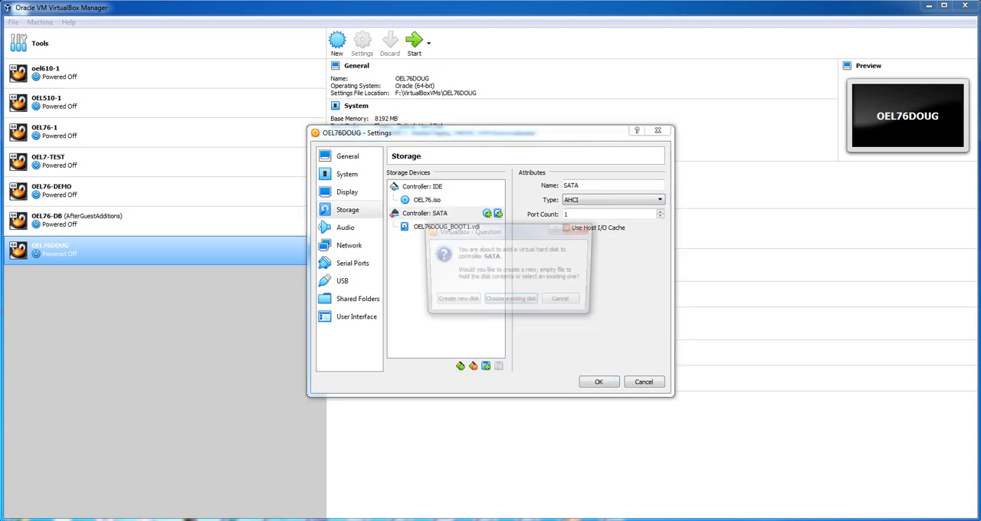
{"action": "left_click", "coordinate": [454, 301]}
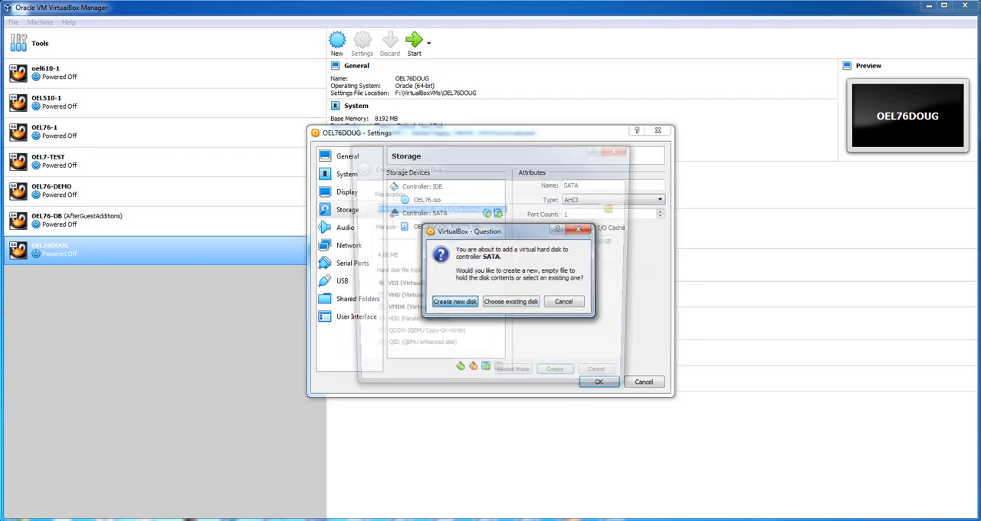
{"action": "mouse_move", "coordinate": [453, 209]}
{"action": "left_mouse_down"}
{"action": "mouse_move", "coordinate": [494, 208]}
{"action": "mouse_move", "coordinate": [457, 209]}
{"action": "left_mouse_up"}
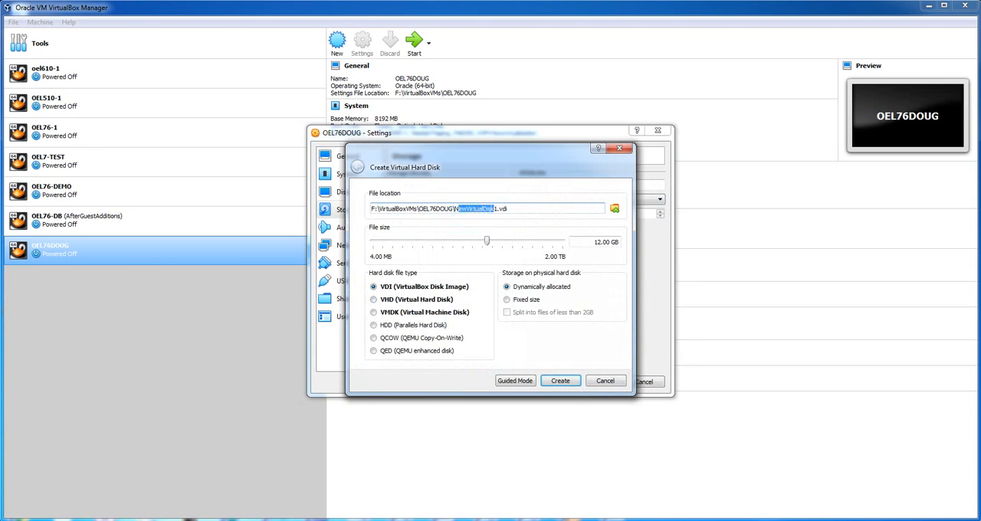
{"action": "left_click", "coordinate": [455, 208]}
{"action": "left_click_drag", "start_coordinate": [455, 208], "coordinate": [495, 208]}
{"action": "type", "text": "OEL76DOUG_SWAP"}
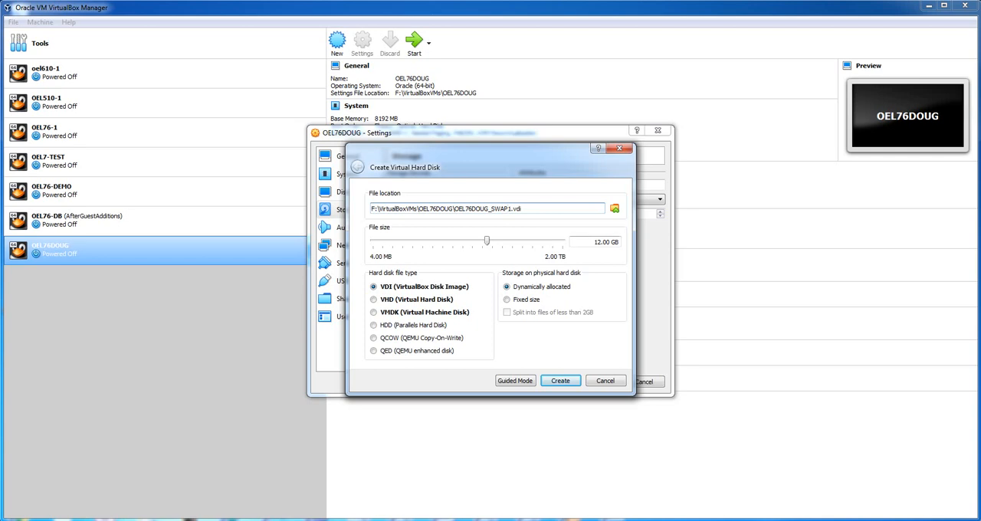
- Set the swap disk to 16 GB with fixed size storage and create it
{"action": "left_click", "coordinate": [597, 241]}
{"action": "left_click_drag", "start_coordinate": [598, 241], "coordinate": [595, 242]}
{"action": "double_click", "coordinate": [595, 242]}
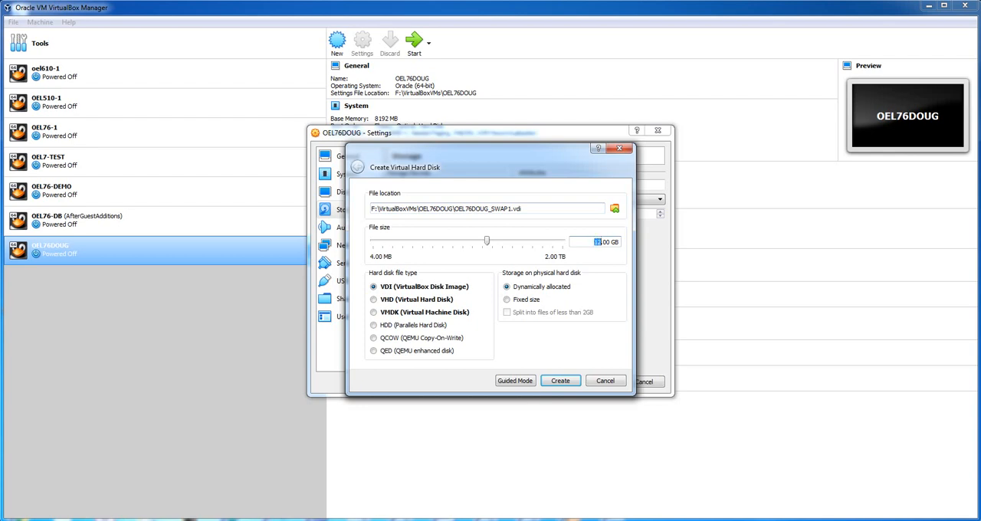
{"action": "type", "text": "16"}
{"action": "left_click", "coordinate": [507, 300]}
{"action": "key", "text": "Return"}
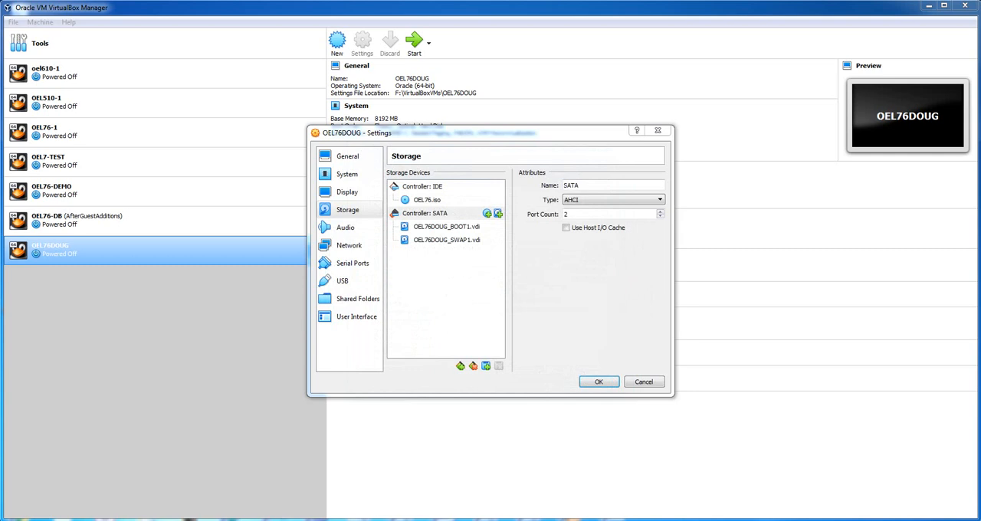
- Start a third new virtual hard disk on the SATA controller and name its file OEL76DOUG_ROOT1.vdi
{"action": "left_click", "coordinate": [498, 214]}
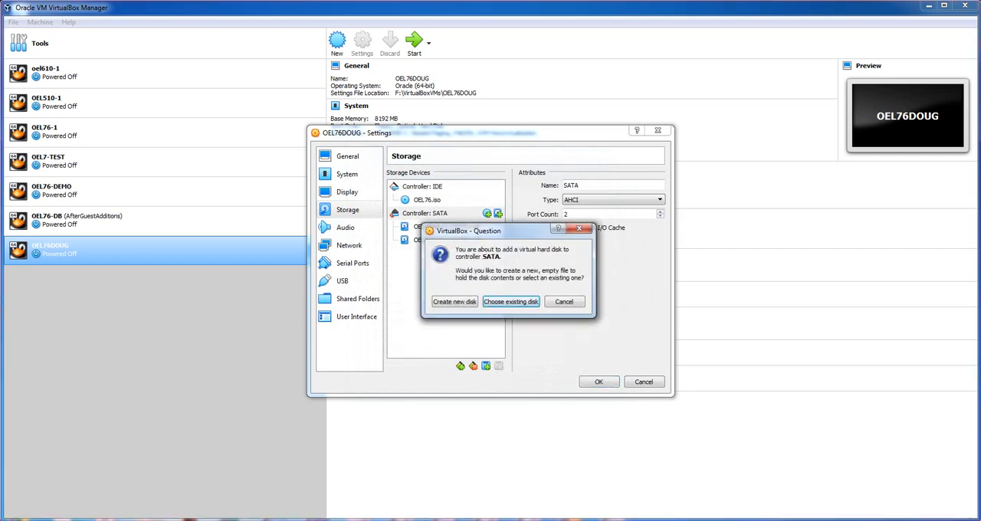
{"action": "left_click", "coordinate": [455, 302]}
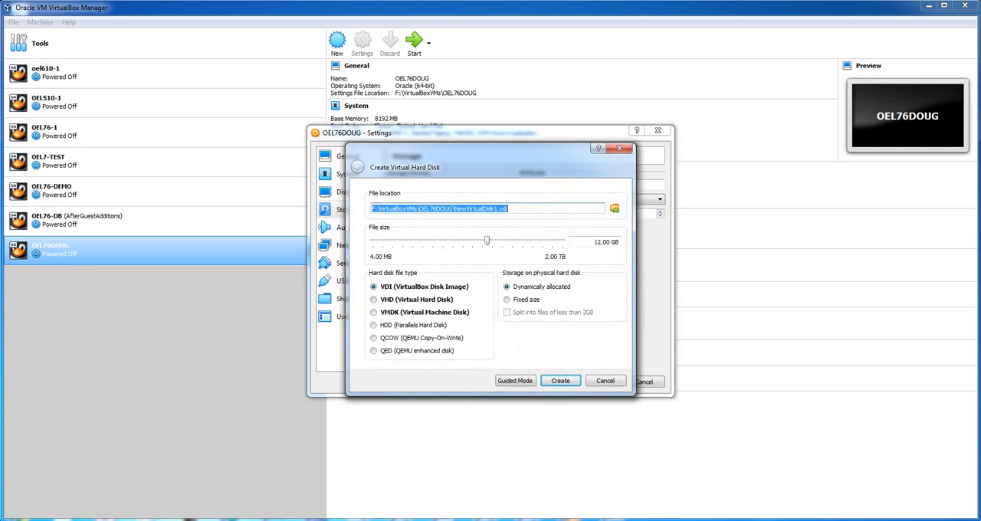
{"action": "left_click_drag", "start_coordinate": [455, 208], "coordinate": [496, 208]}
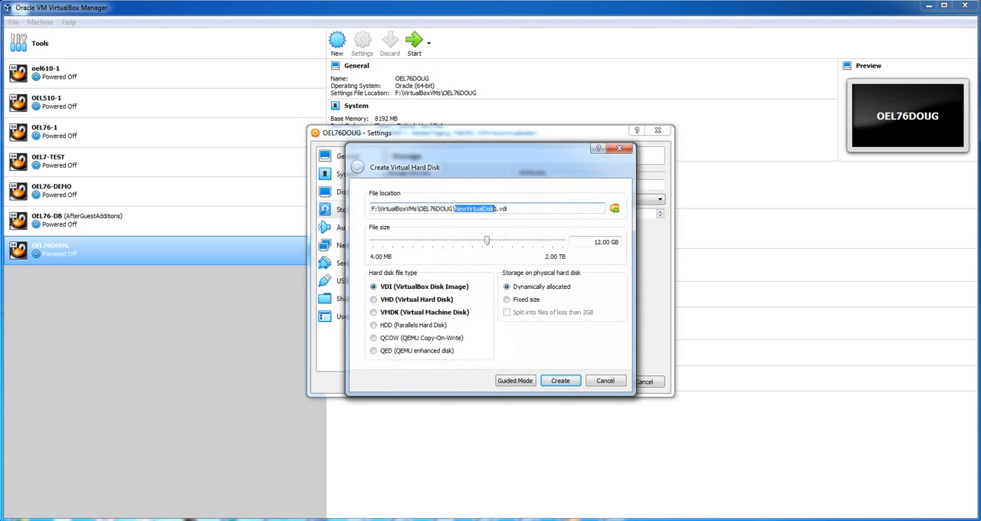
{"action": "type", "text": "OEL76DOUG"}
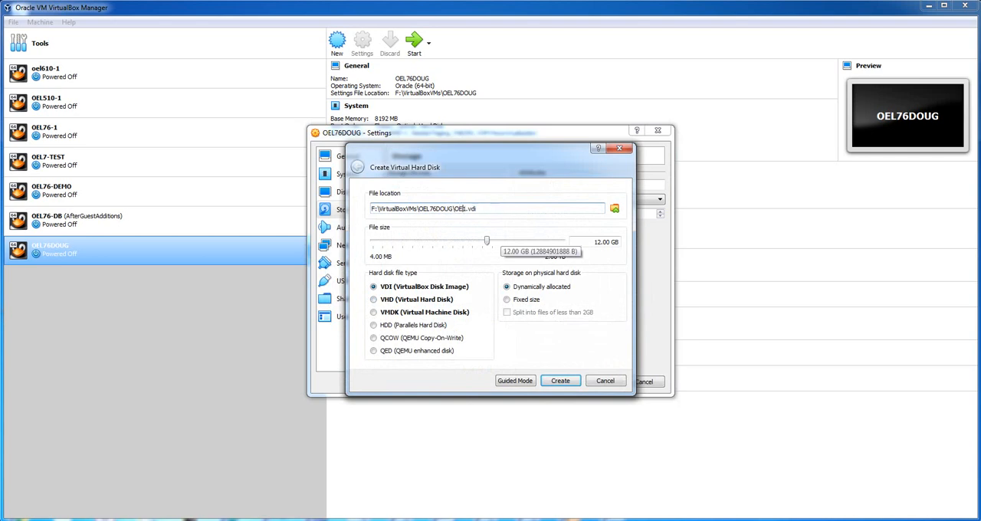
{"action": "type", "text": "_ROOT"}
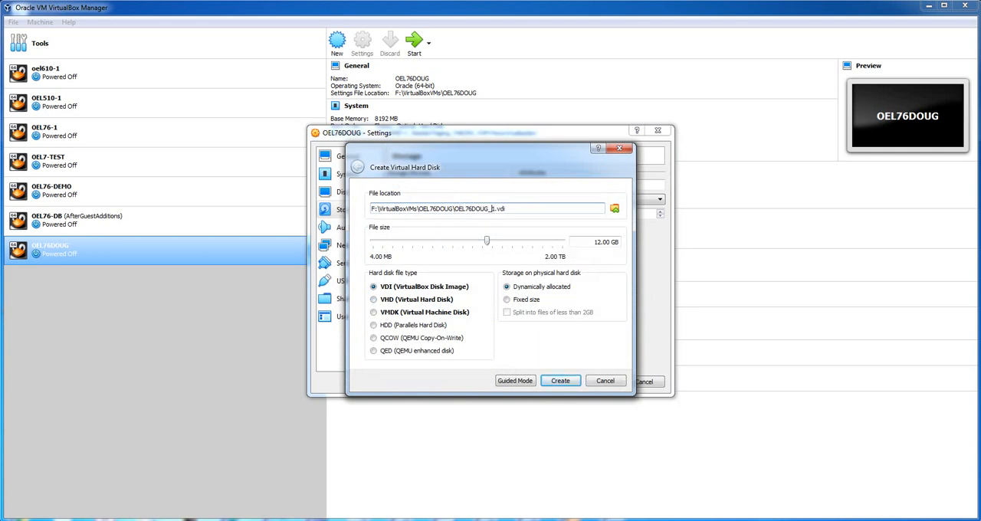
- Set the root disk to 32 GB with fixed size storage and create it
{"action": "key", "text": "Tab"}
{"action": "key", "text": "Tab"}
{"action": "key", "text": "Tab"}
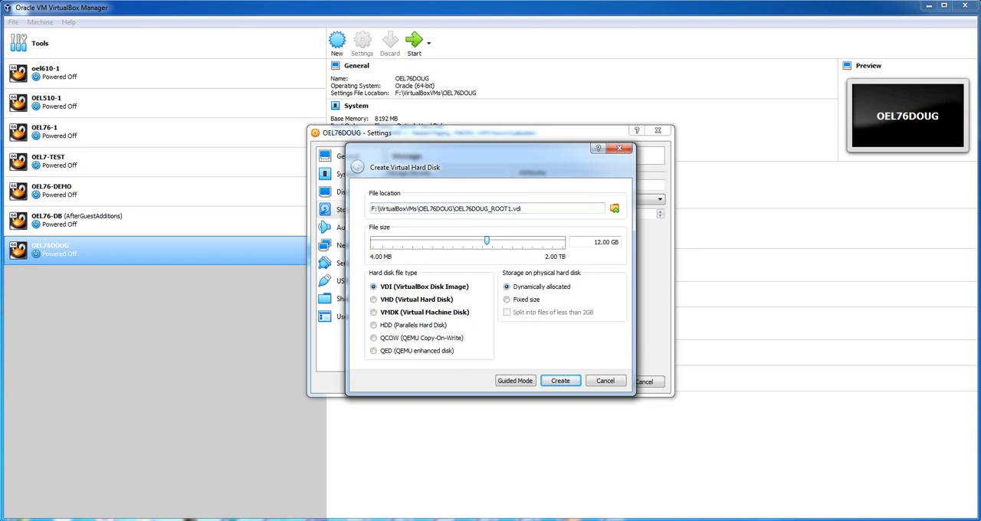
{"action": "key", "text": "Left"}
{"action": "key", "text": "Left"}
{"action": "key", "text": "Left"}
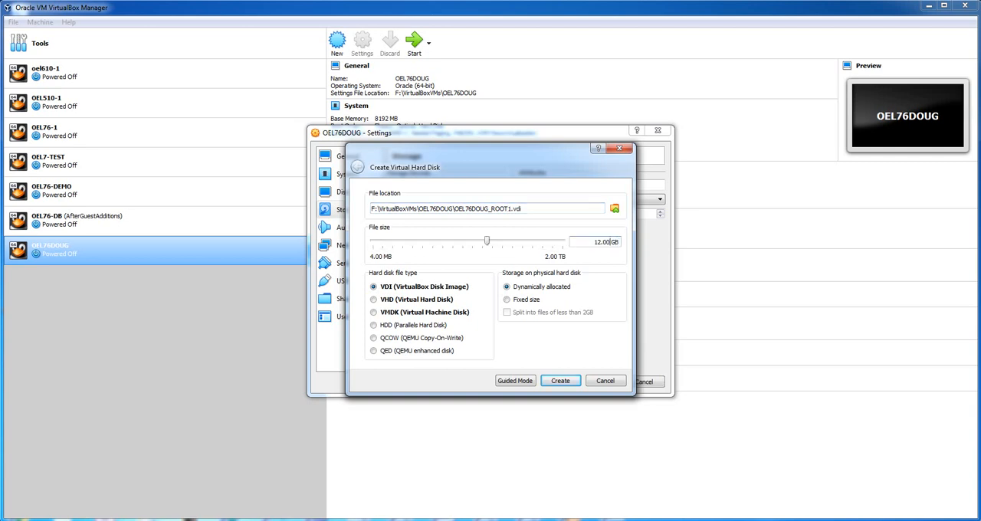
{"action": "key", "text": "shift+Left"}
{"action": "type", "text": "3"}
{"action": "left_click", "coordinate": [507, 299]}
{"action": "key", "text": "Return"}
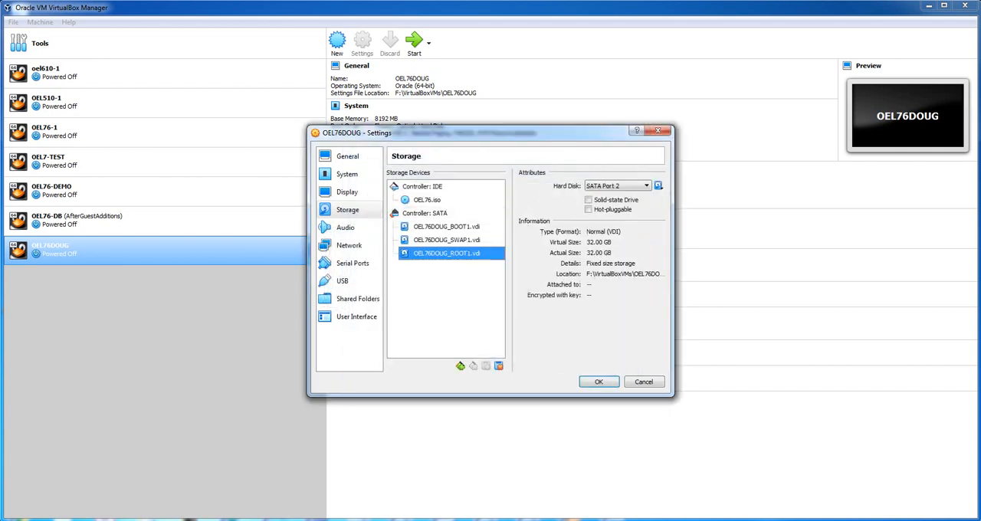
- Check the swap and boot disks' attributes and the network adapter, then save the machine's settings
{"action": "left_click", "coordinate": [447, 240]}
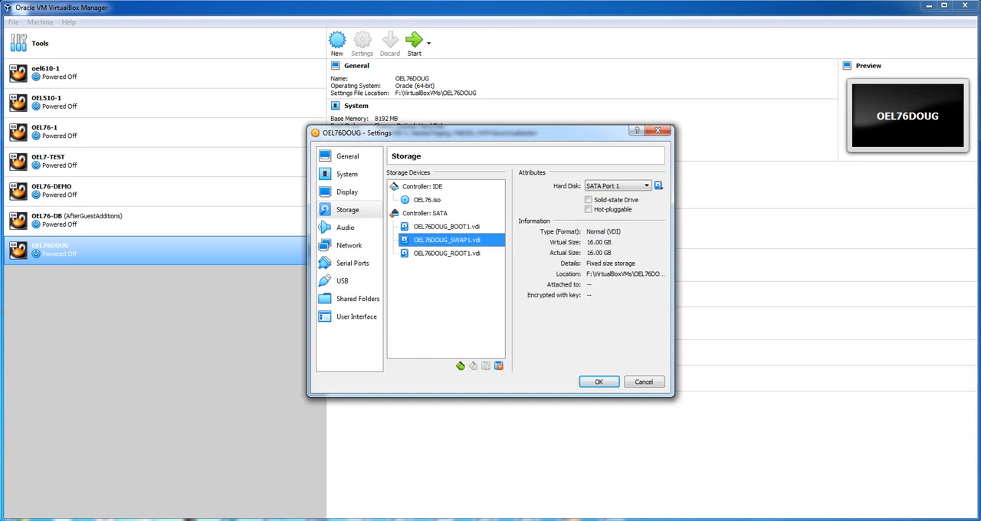
{"action": "left_click", "coordinate": [446, 227]}
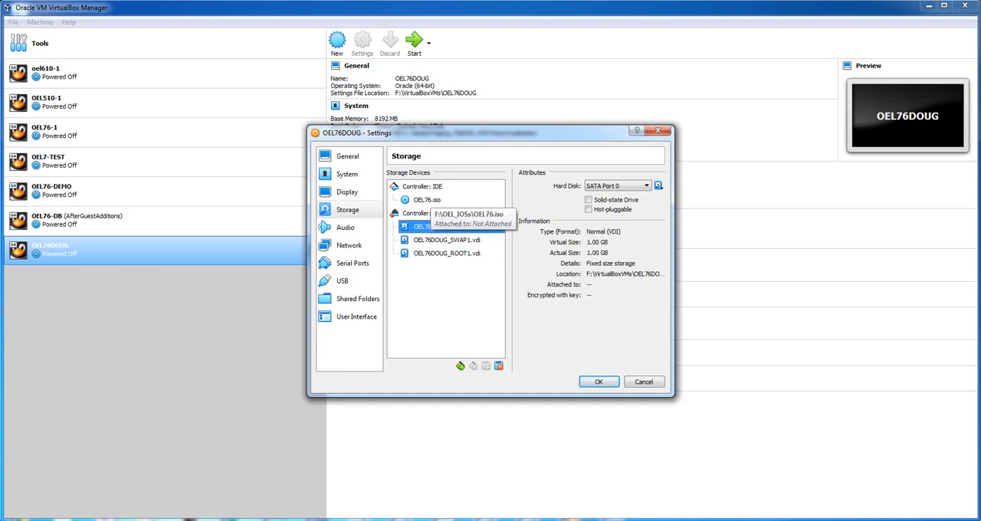
{"action": "left_click", "coordinate": [348, 245]}
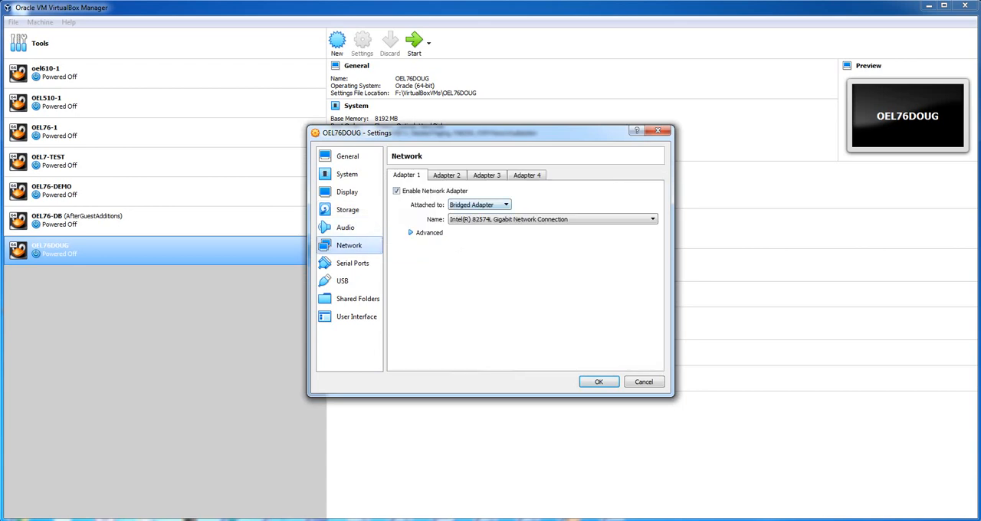
{"action": "left_click", "coordinate": [598, 382]}
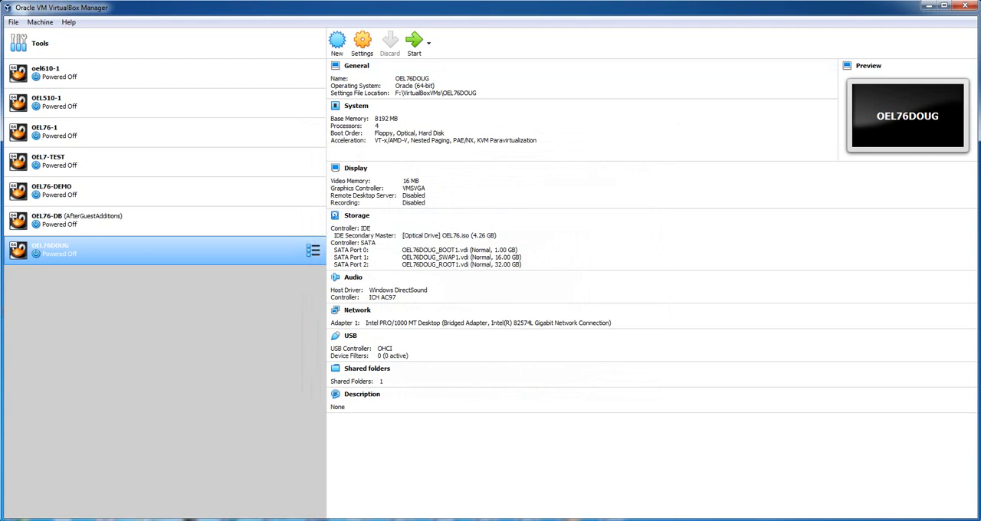
- Start the OEL76DOUG machine with a Normal Start and dismiss the auto capture keyboard message
{"action": "left_click", "coordinate": [428, 43]}
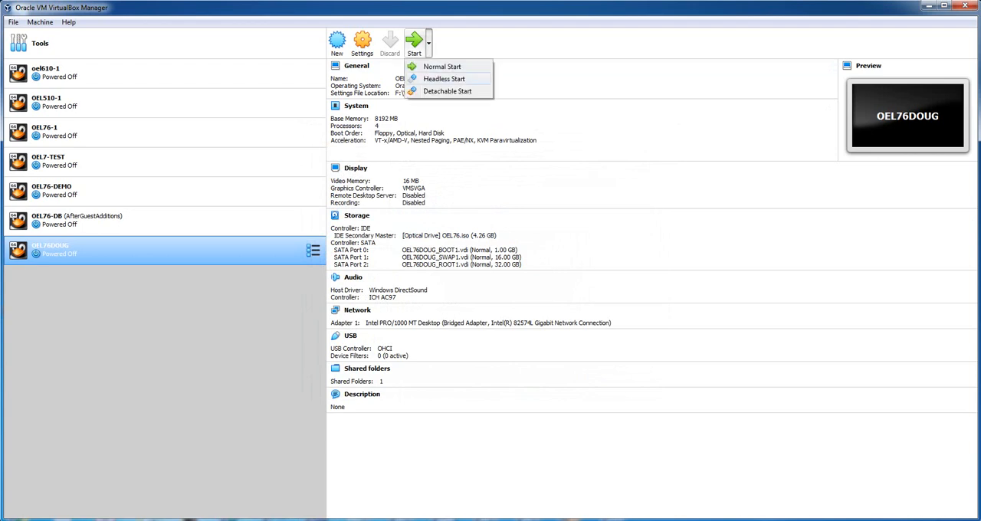
{"action": "left_click", "coordinate": [442, 66]}
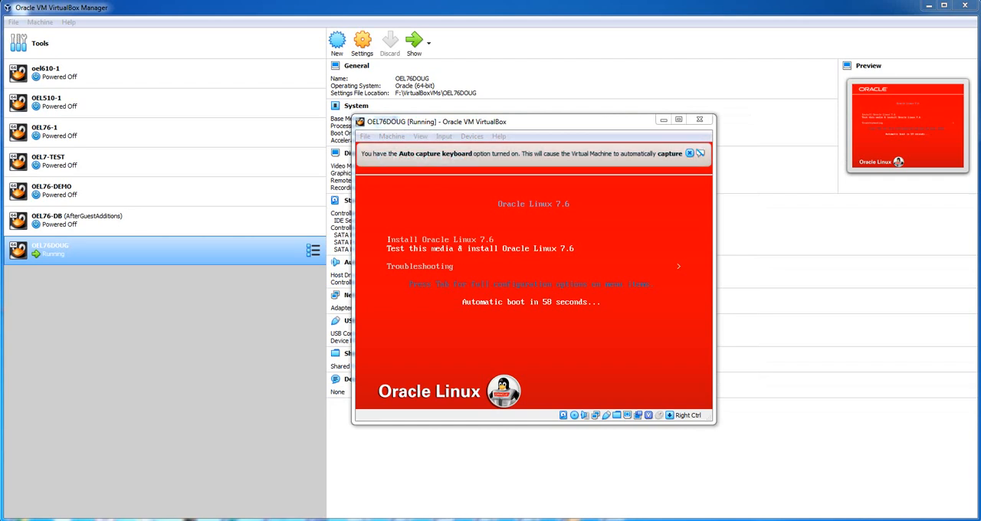
{"action": "left_click", "coordinate": [689, 153]}
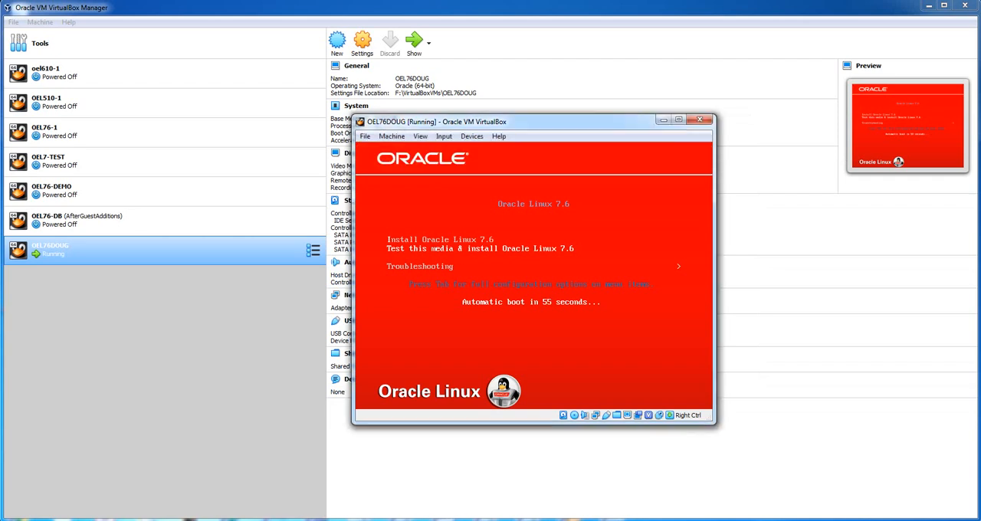
- Boot the machine with Install Oracle Linux 7.6 and dismiss the mouse pointer integration message
{"action": "key", "text": "Up"}
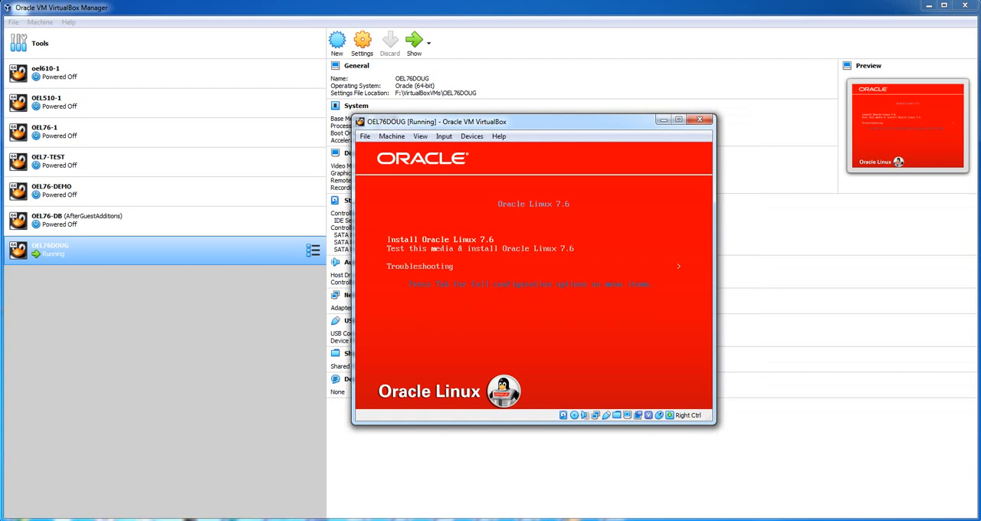
{"action": "key", "text": "Return"}
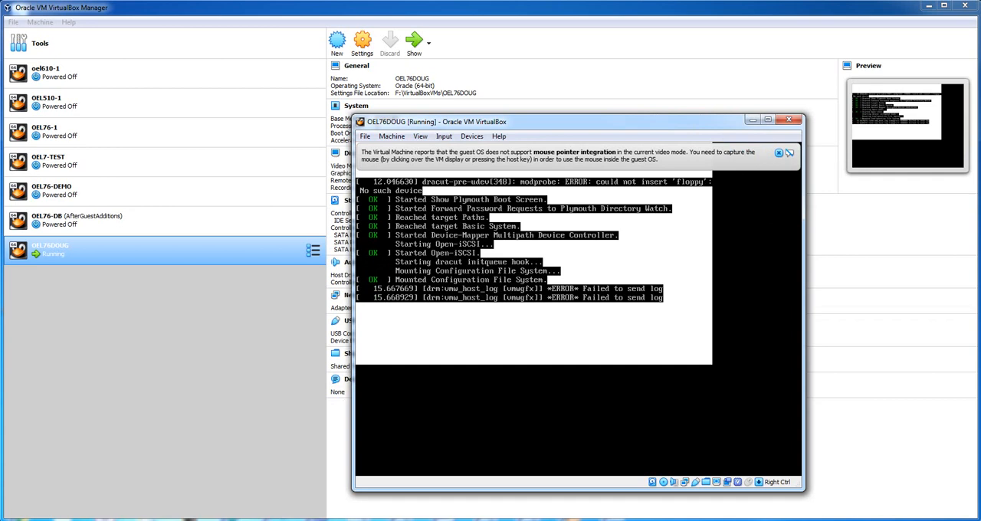
{"action": "left_click", "coordinate": [778, 153]}
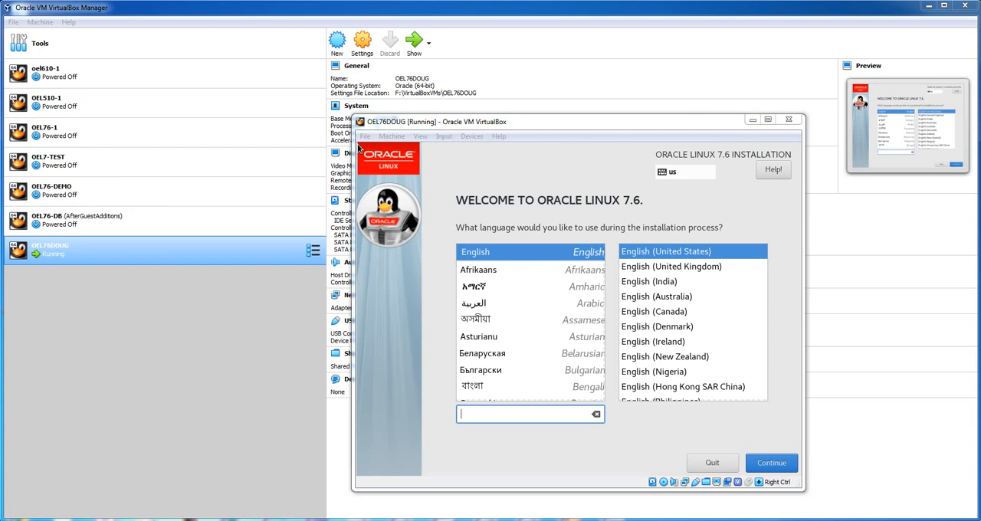
- Continue the installation in English (United States) and set the time zone to region Americas, city Phoenix
{"action": "left_click", "coordinate": [357, 148]}
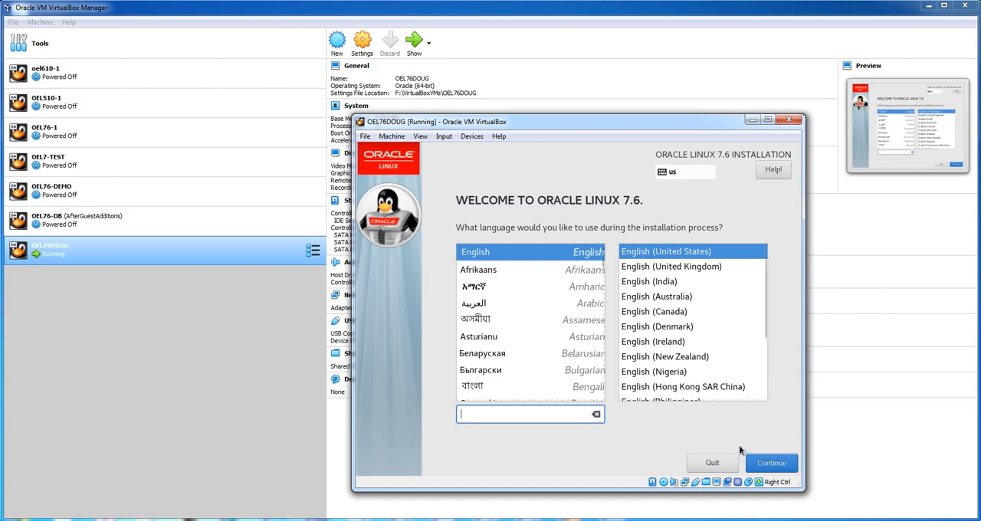
{"action": "left_click", "coordinate": [765, 464]}
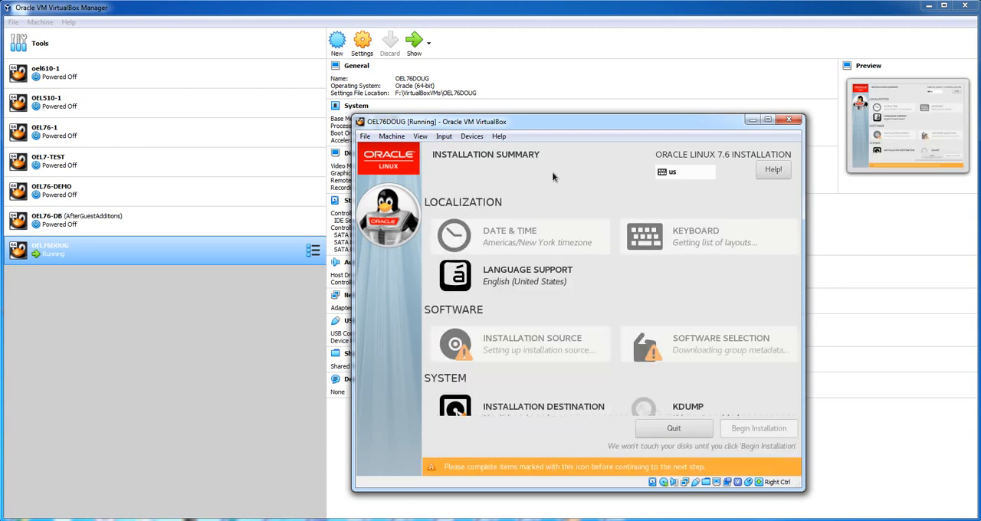
{"action": "left_click", "coordinate": [482, 238]}
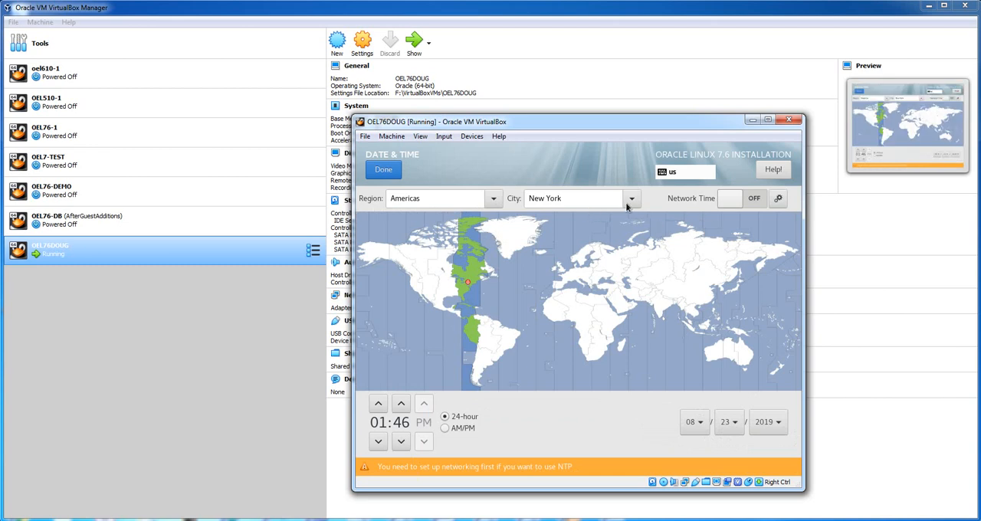
{"action": "left_click", "coordinate": [632, 204]}
{"action": "scroll", "coordinate": [628, 263], "scroll_direction": "down", "scroll_amount": 3}
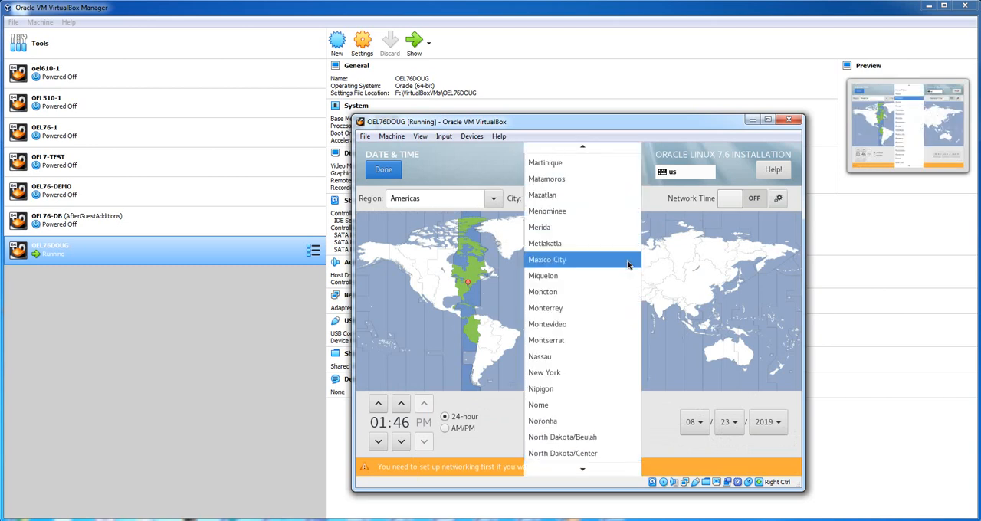
{"action": "scroll", "coordinate": [627, 264], "scroll_direction": "down", "scroll_amount": 4}
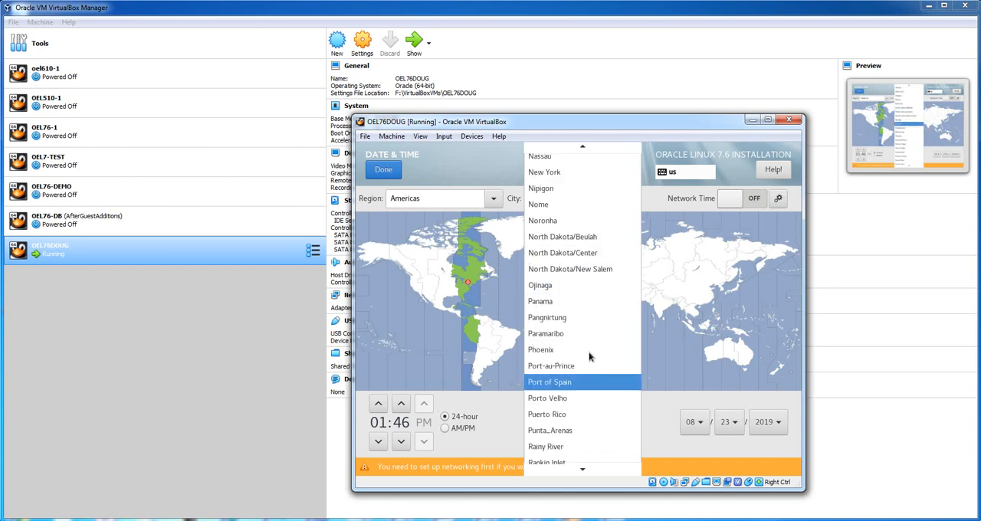
{"action": "left_click", "coordinate": [588, 351]}
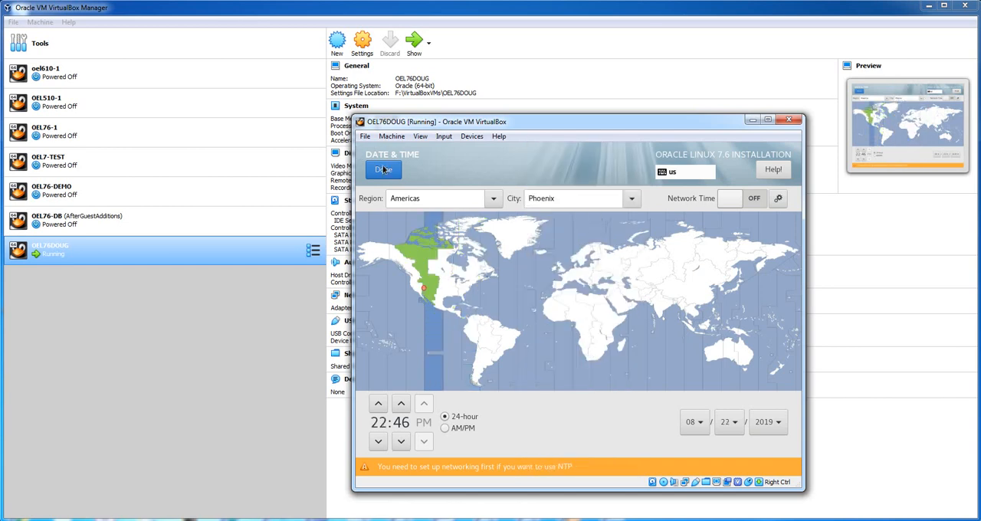
{"action": "left_click", "coordinate": [385, 170]}
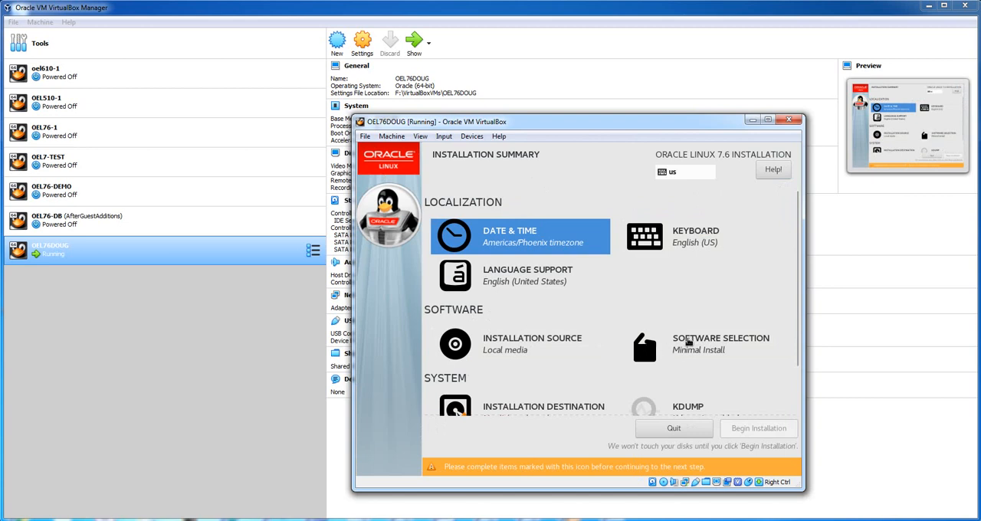
- Set the software selection's base environment to Server with GUI
{"action": "left_click", "coordinate": [688, 344]}
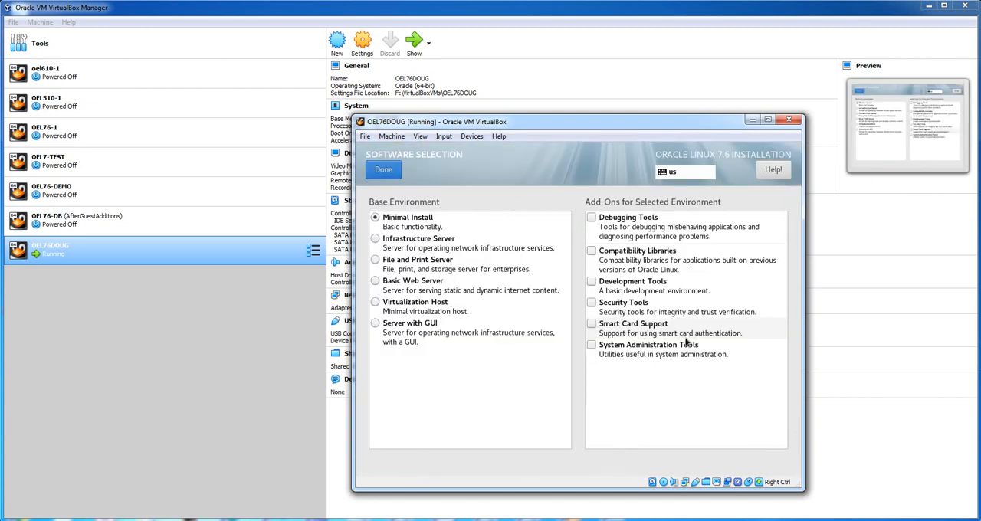
{"action": "left_click", "coordinate": [374, 325]}
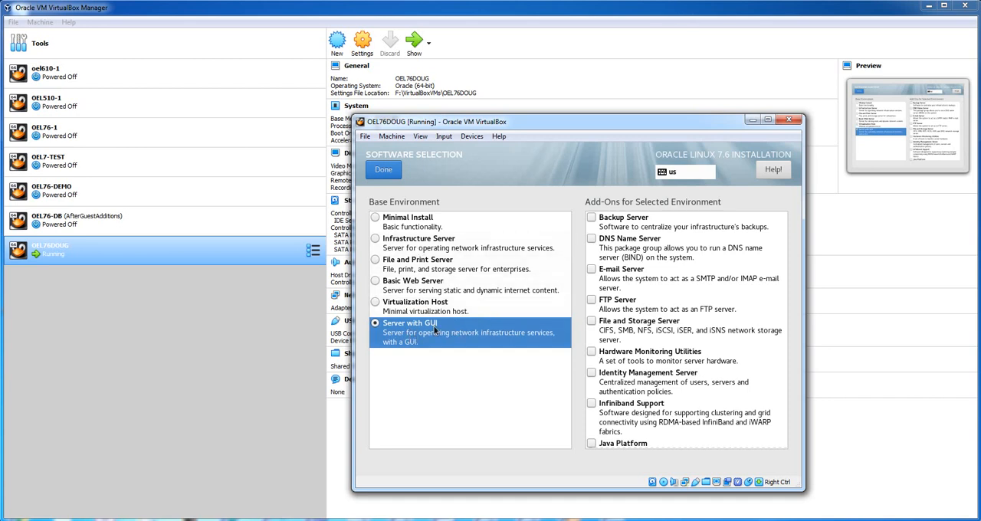
{"action": "left_click", "coordinate": [382, 169]}
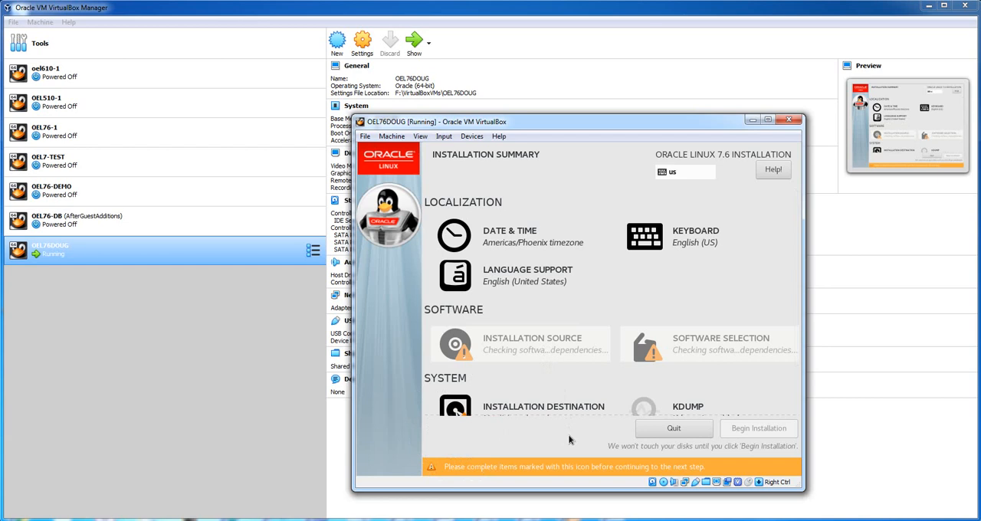
- Disable kdump for the installation
{"action": "scroll", "coordinate": [536, 394], "scroll_direction": "down", "scroll_amount": 2}
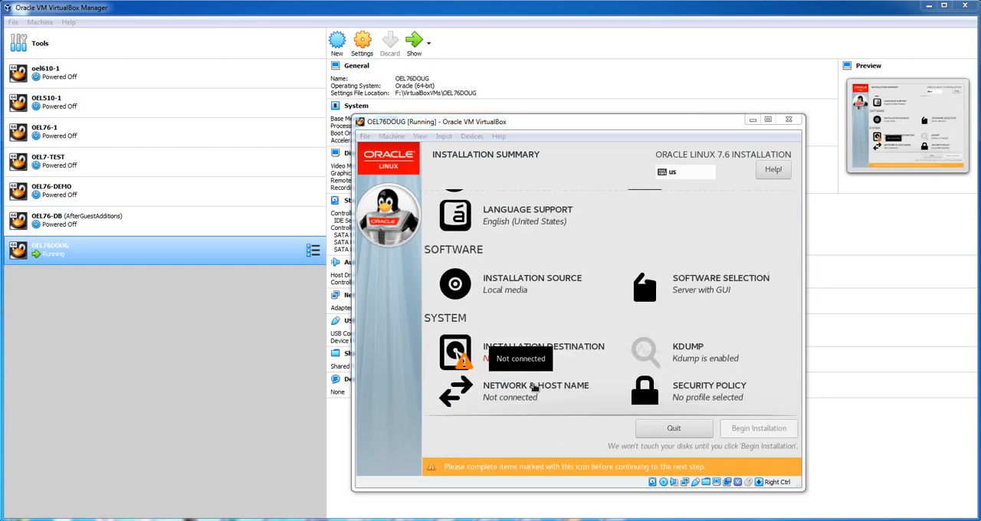
{"action": "left_click", "coordinate": [535, 387]}
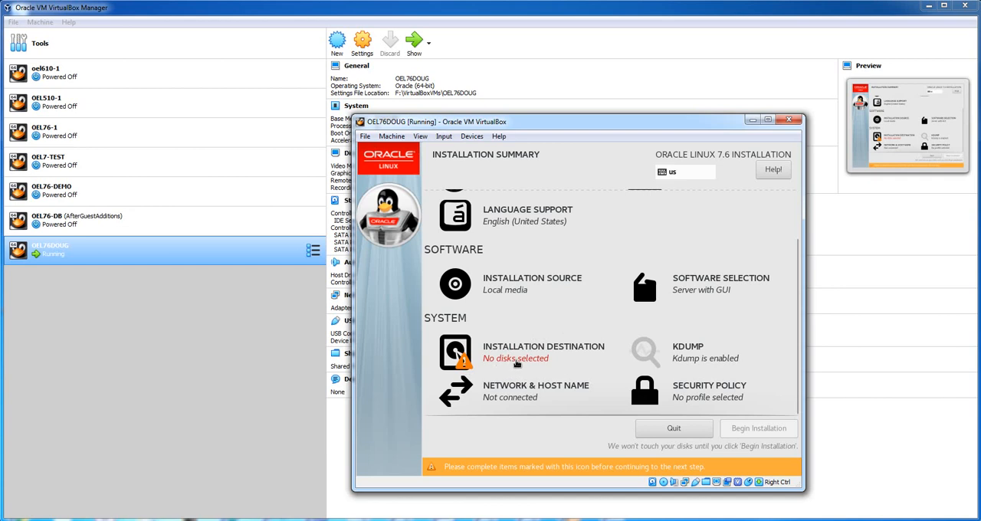
{"action": "left_click", "coordinate": [646, 356]}
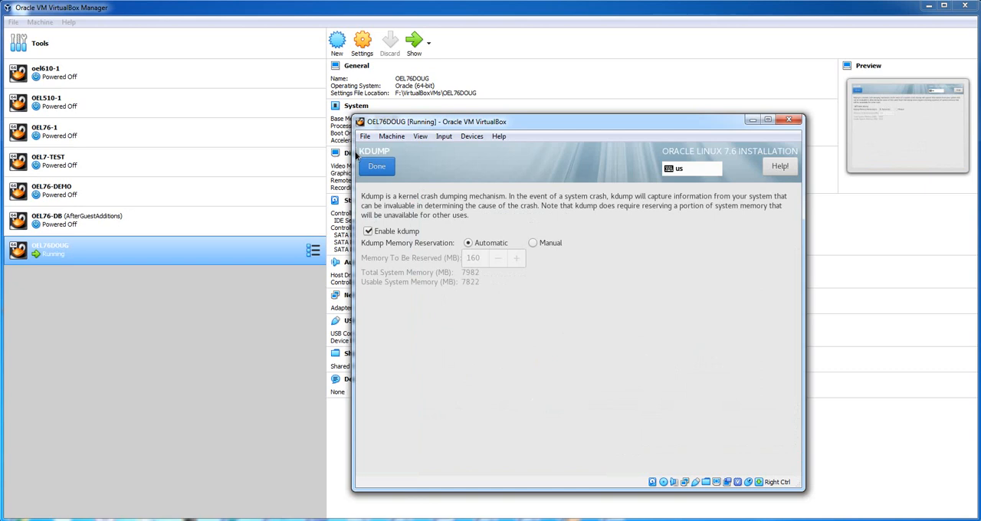
{"action": "left_click", "coordinate": [368, 231]}
{"action": "left_click", "coordinate": [374, 168]}
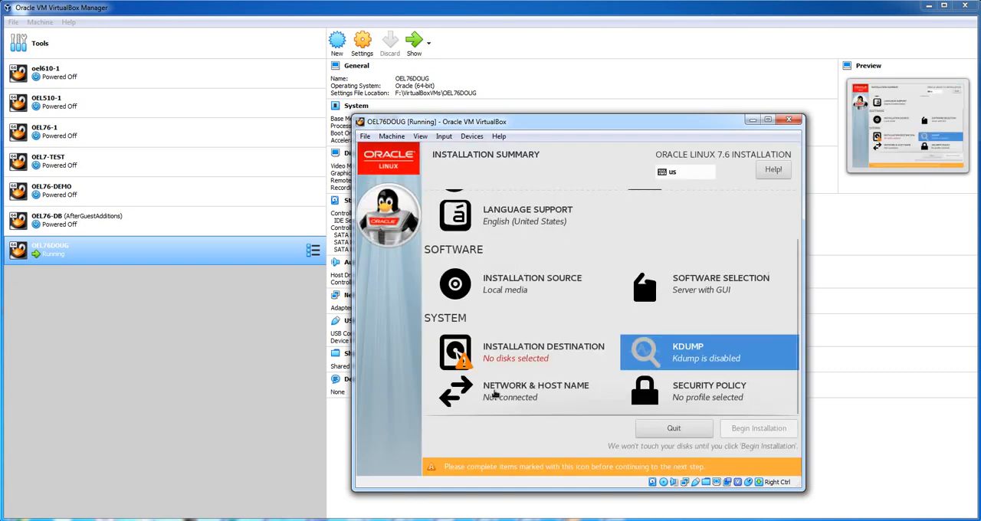
- Set the host name to OEL76DOUG.localdomain in the network settings and apply it
{"action": "left_click", "coordinate": [494, 392]}
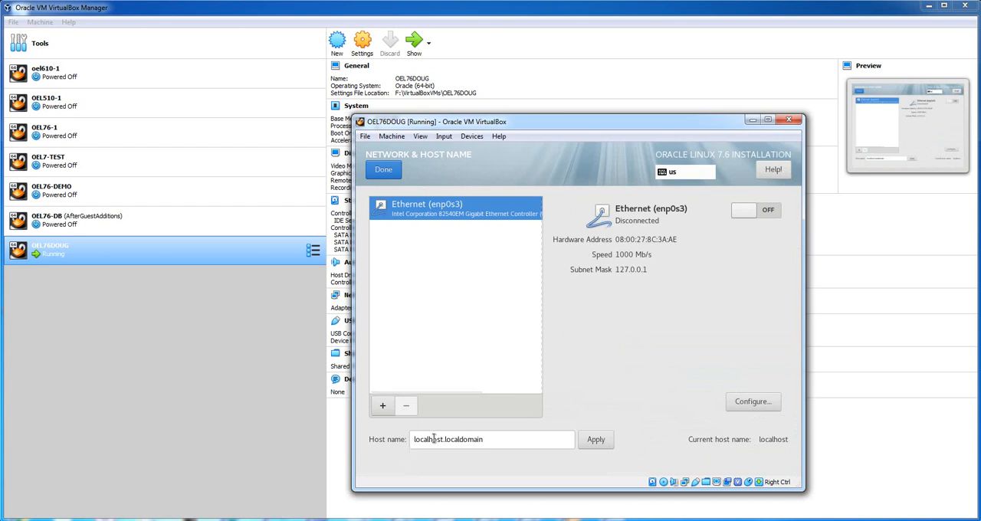
{"action": "left_click_drag", "start_coordinate": [442, 439], "coordinate": [401, 439]}
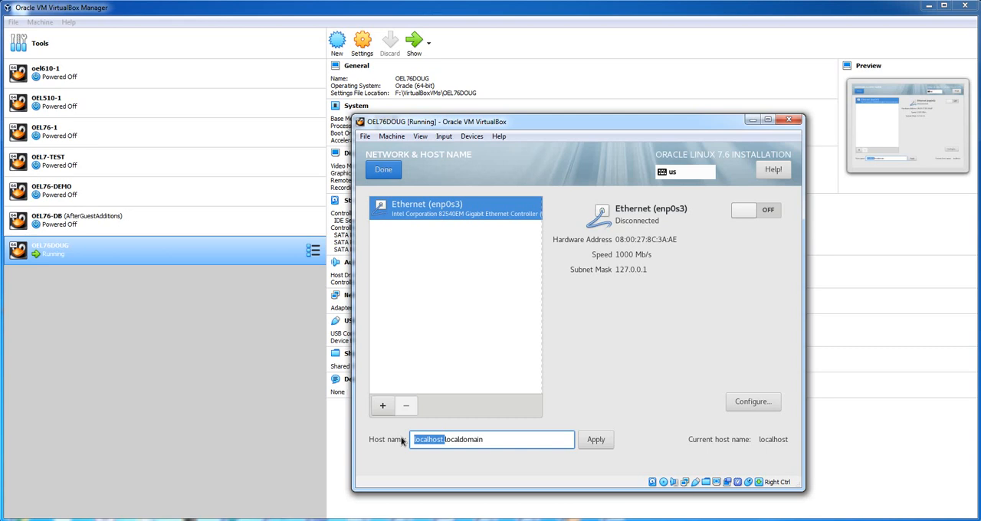
{"action": "type", "text": "OEL"}
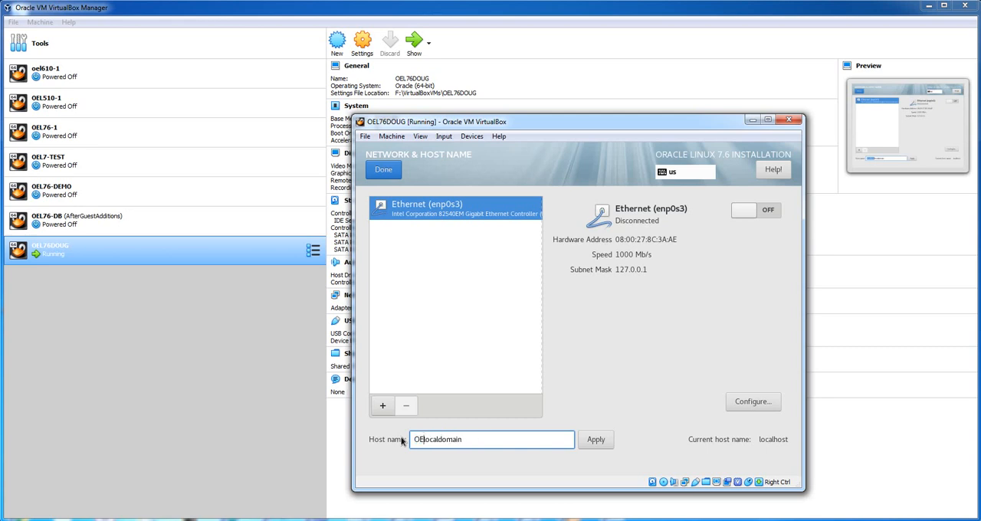
{"action": "type", "text": "76DOUG."}
{"action": "left_click", "coordinate": [595, 440]}
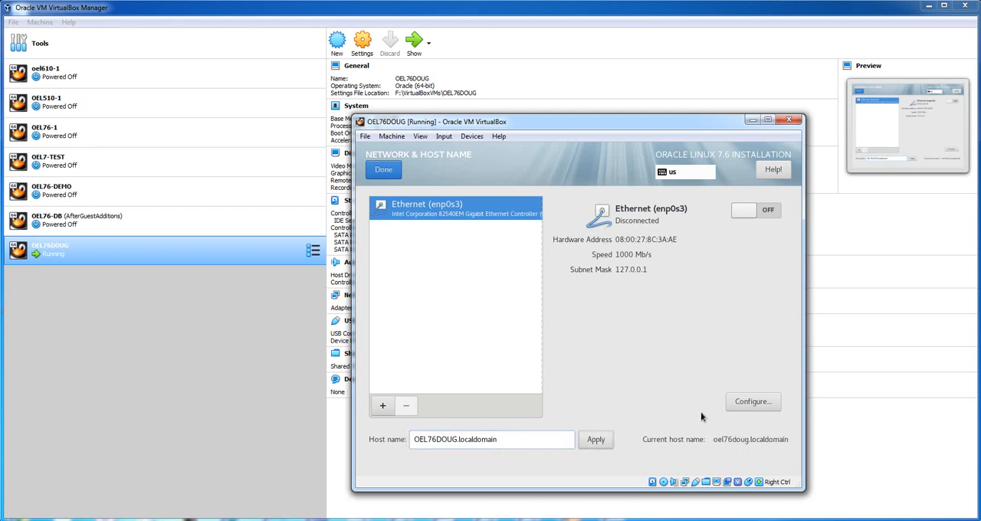
- Turn on the enp0s3 Ethernet connection and configure its IPv4 method as Manual with the address 192.168.0.162
{"action": "left_click", "coordinate": [769, 210]}
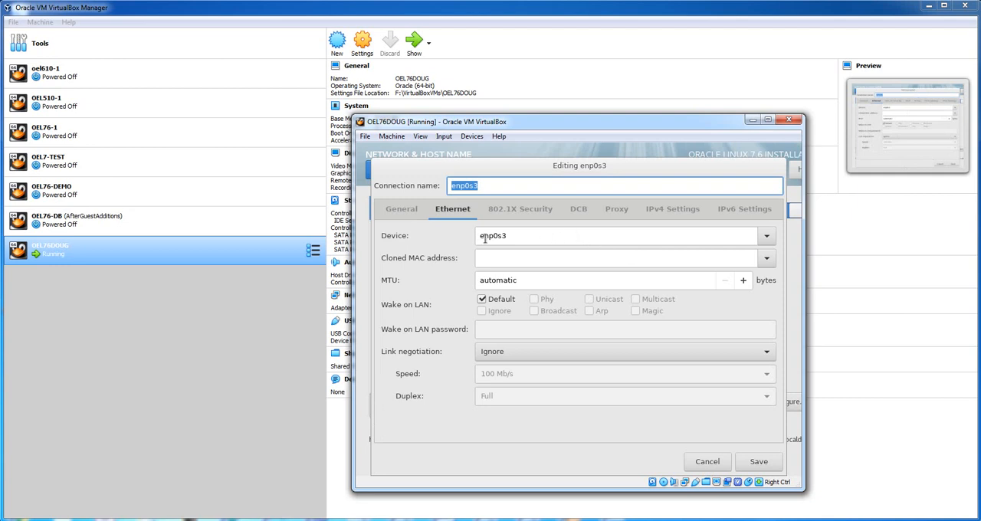
{"action": "mouse_move", "coordinate": [584, 235]}
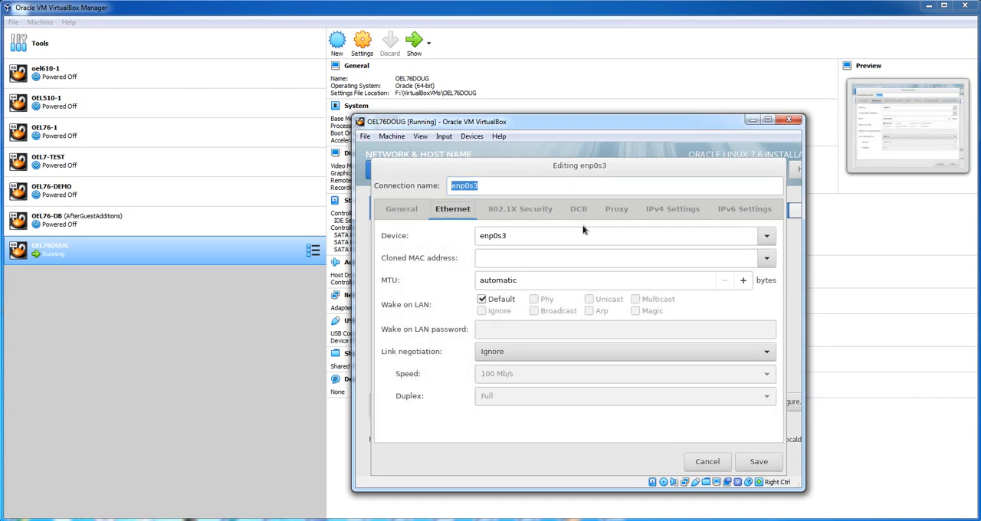
{"action": "key", "text": "ctrl+Page_Down"}
{"action": "key", "text": "ctrl+Page_Down"}
{"action": "key", "text": "ctrl+Page_Down"}
{"action": "key", "text": "ctrl+Page_Down"}
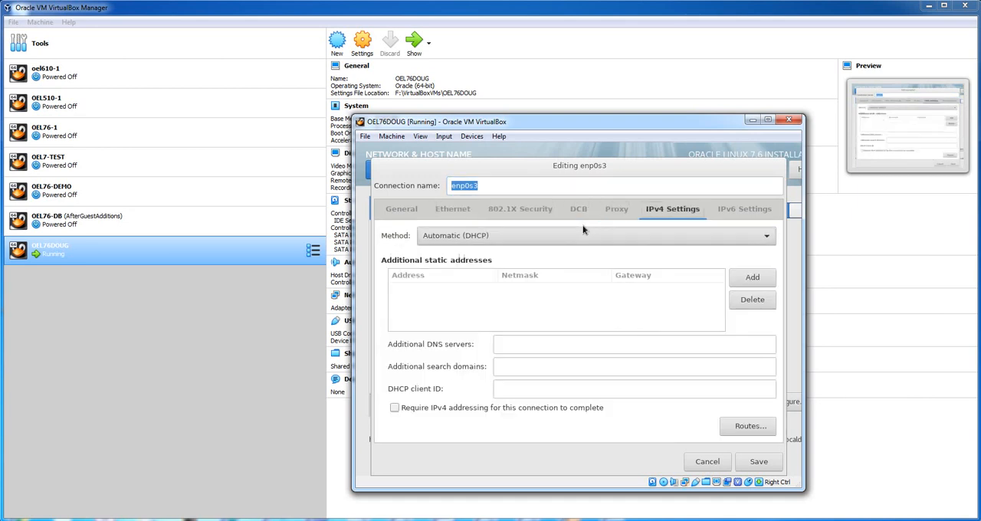
{"action": "scroll", "coordinate": [583, 229], "scroll_direction": "down", "scroll_amount": 2}
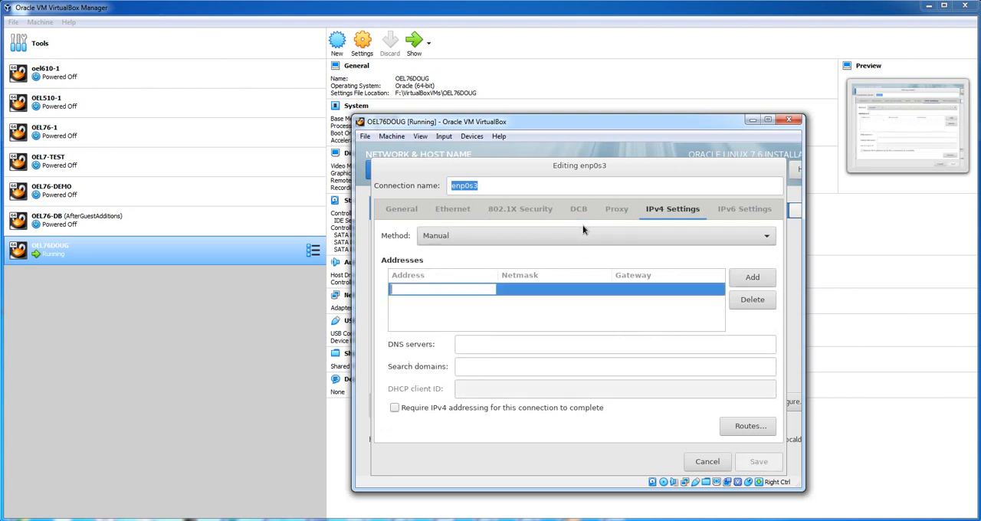
{"action": "type", "text": "192.16"}
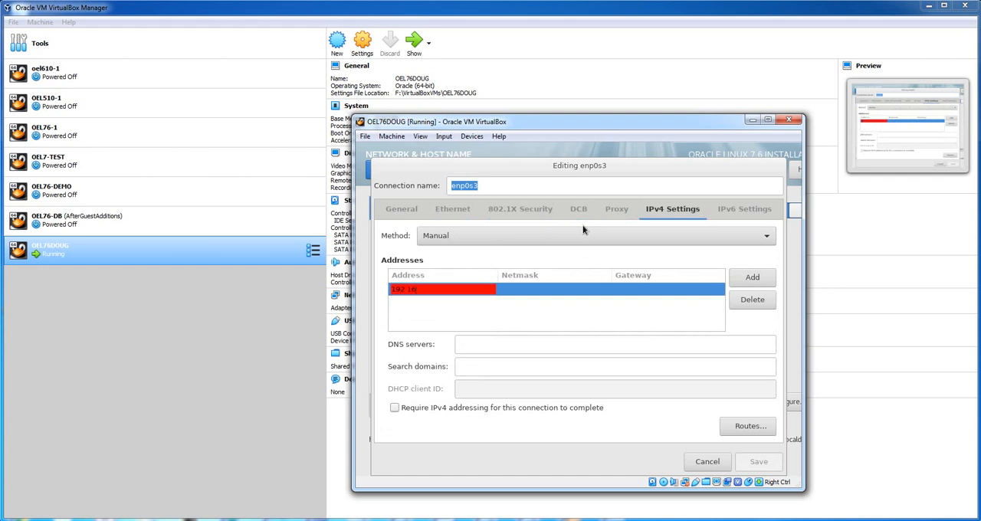
{"action": "type", "text": "8.0.162"}
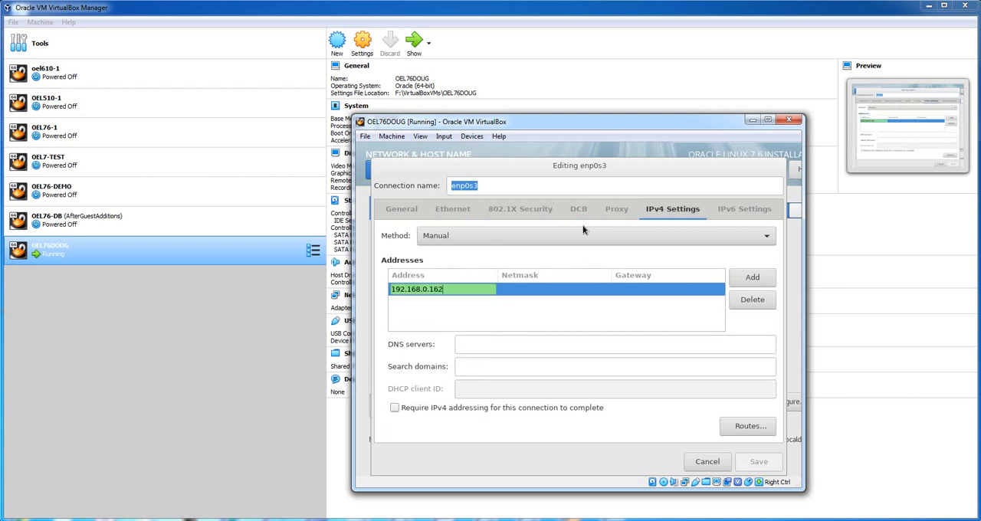
- Enter netmask 255.255.255.0 and gateway 192.168.0.1 for the static address, then save the connection and finish the network setup
{"action": "key", "text": "Tab"}
{"action": "type", "text": "2"}
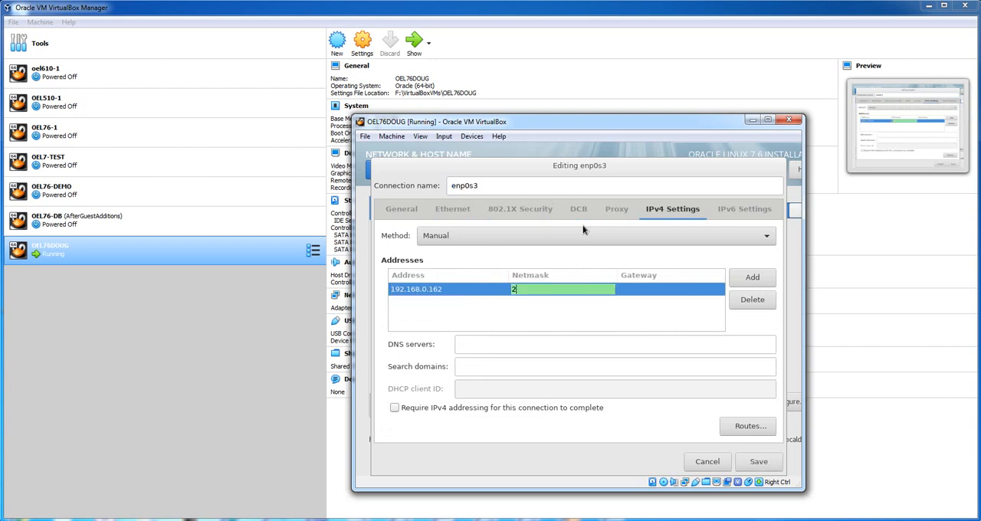
{"action": "type", "text": "55.2"}
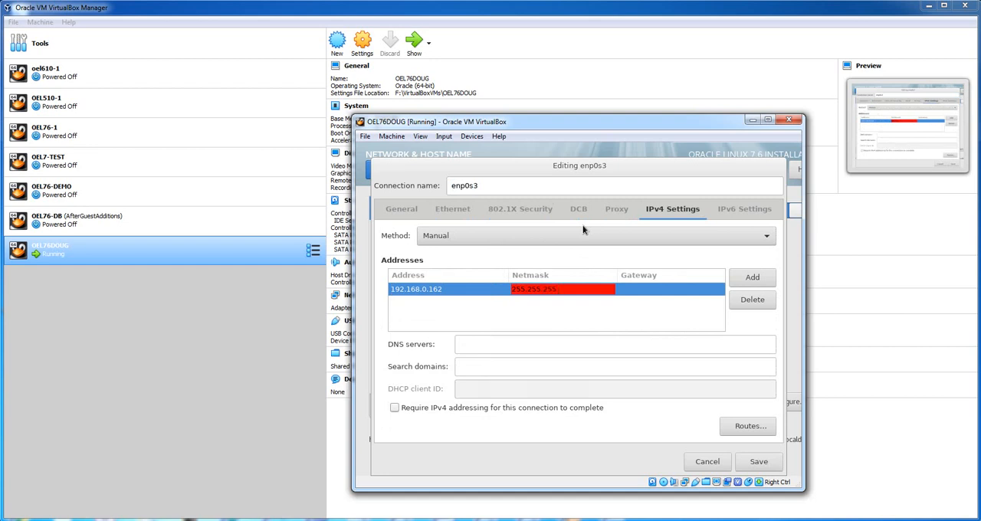
{"action": "type", "text": "55.255.00"}
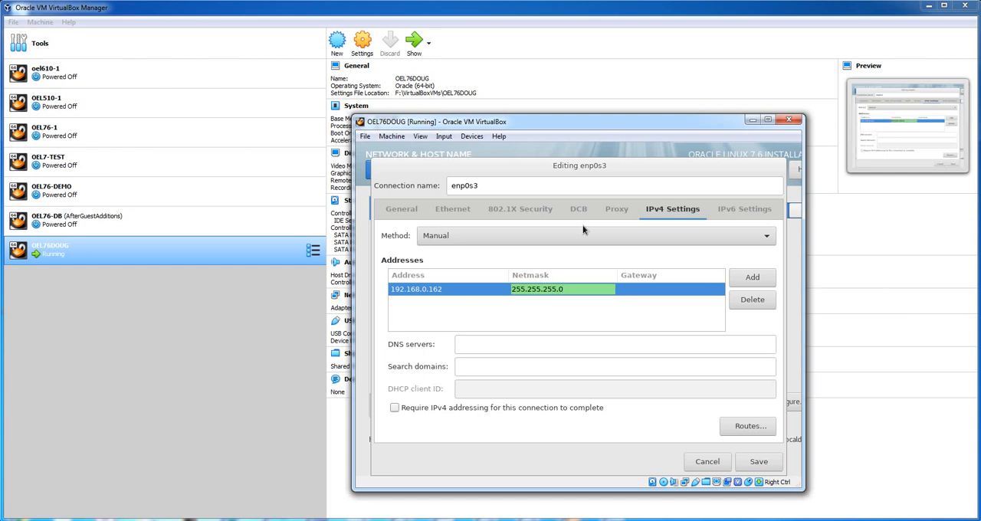
{"action": "key", "text": "Tab"}
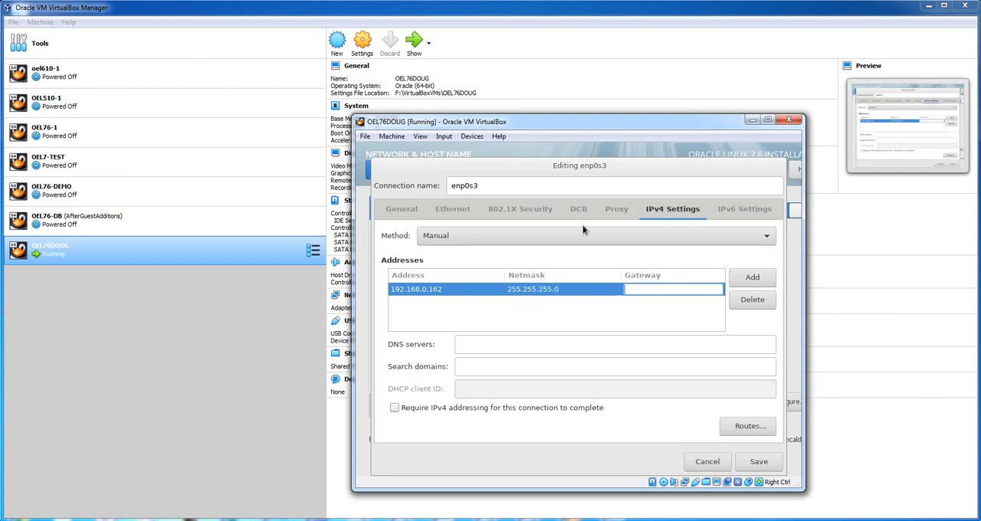
{"action": "type", "text": "192.16"}
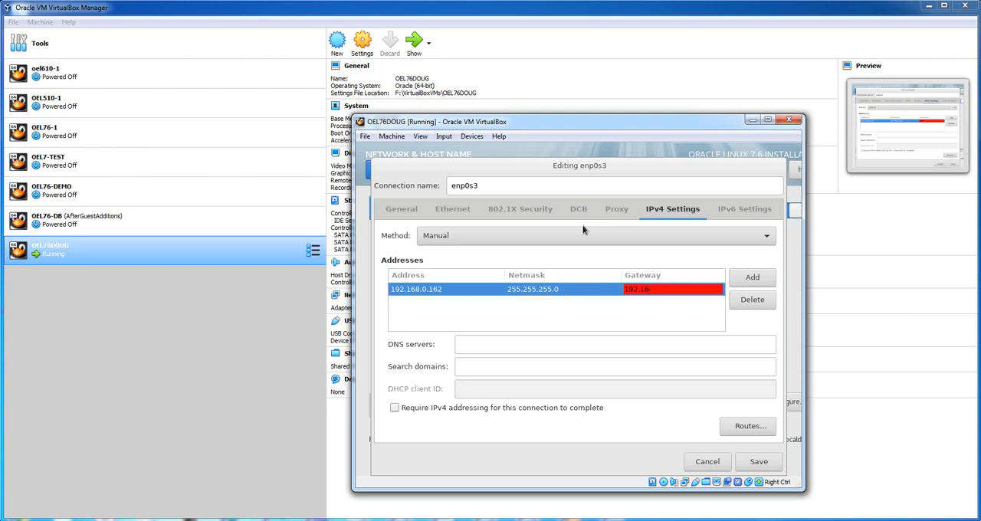
{"action": "type", "text": "8.0.1"}
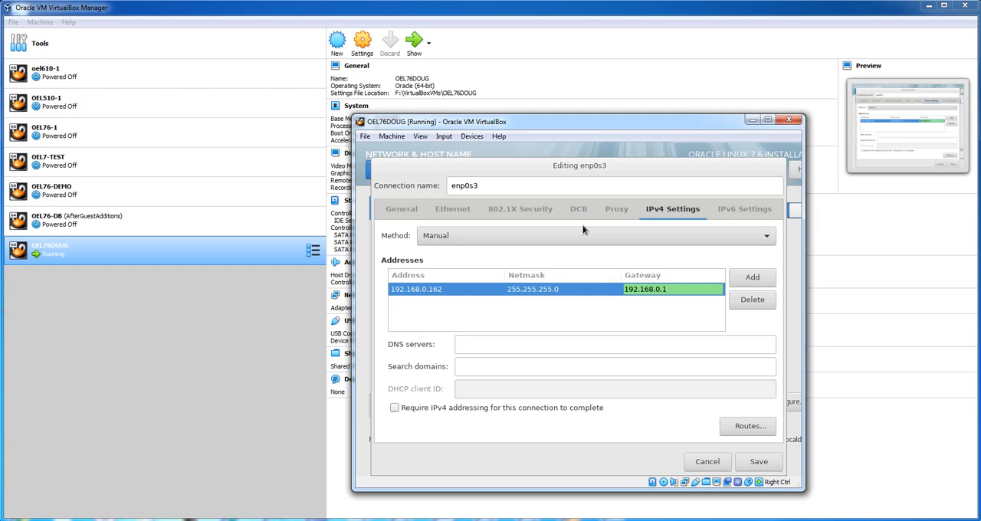
{"action": "key", "text": "Tab"}
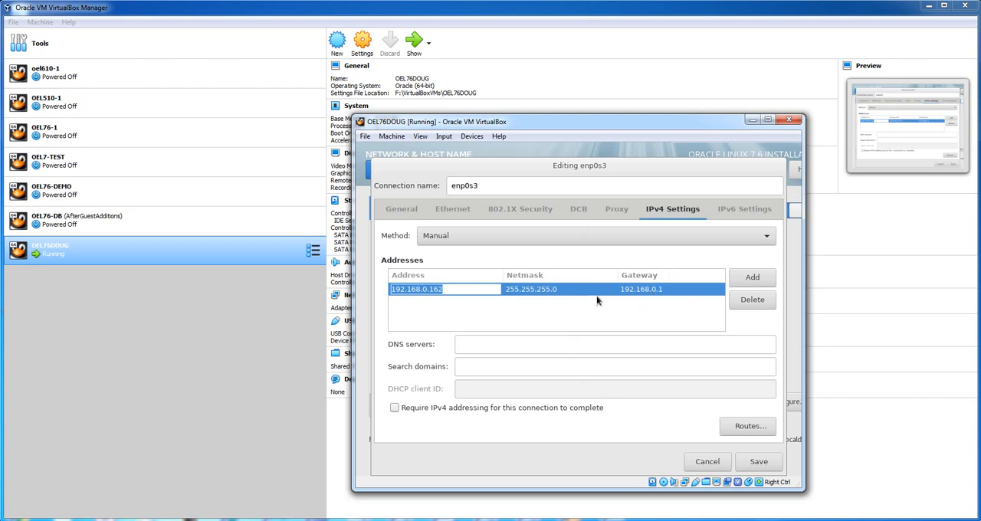
{"action": "left_click", "coordinate": [757, 462]}
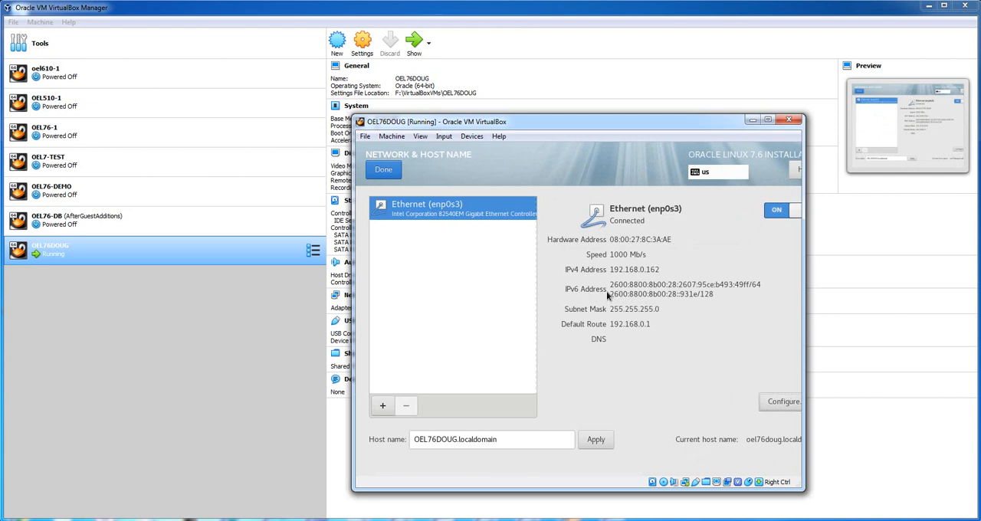
{"action": "left_click", "coordinate": [390, 173]}
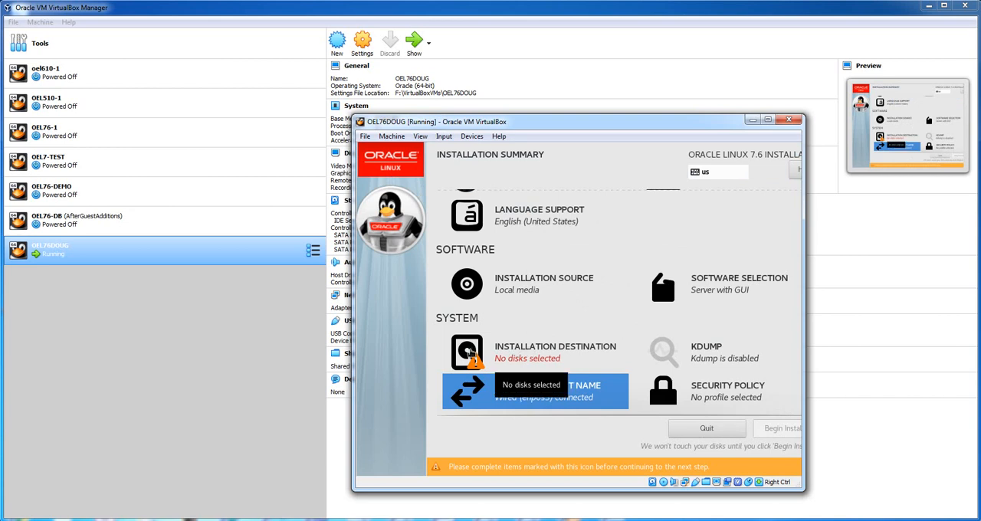
- Select all three local disks, sda, sdb and sdc, as the installation destination and choose to configure partitioning manually
{"action": "left_click", "coordinate": [469, 351]}
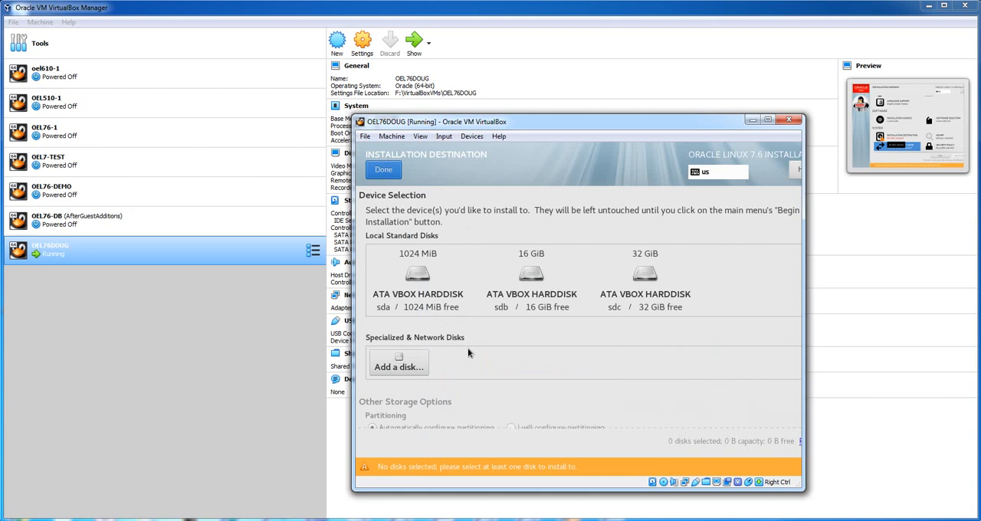
{"action": "left_click", "coordinate": [424, 274]}
{"action": "left_click", "coordinate": [537, 276]}
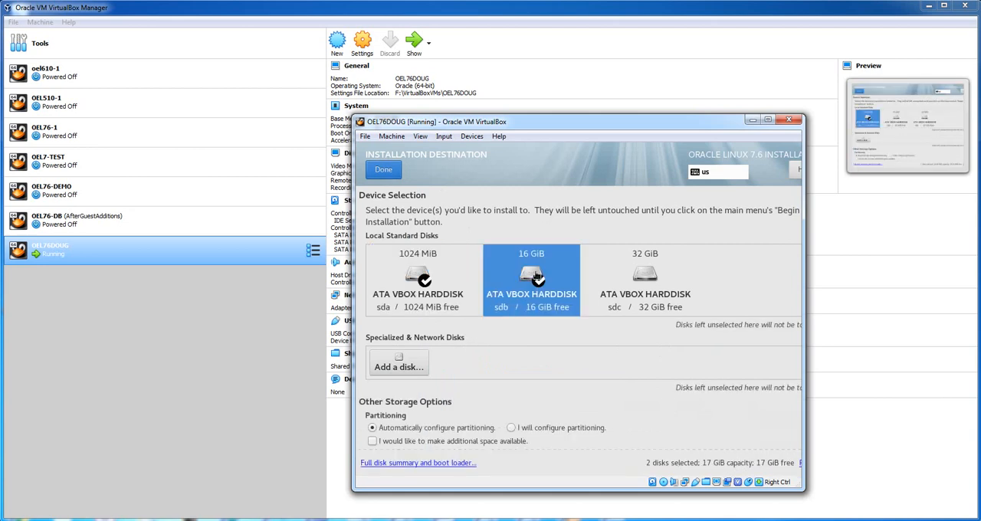
{"action": "left_click", "coordinate": [646, 276]}
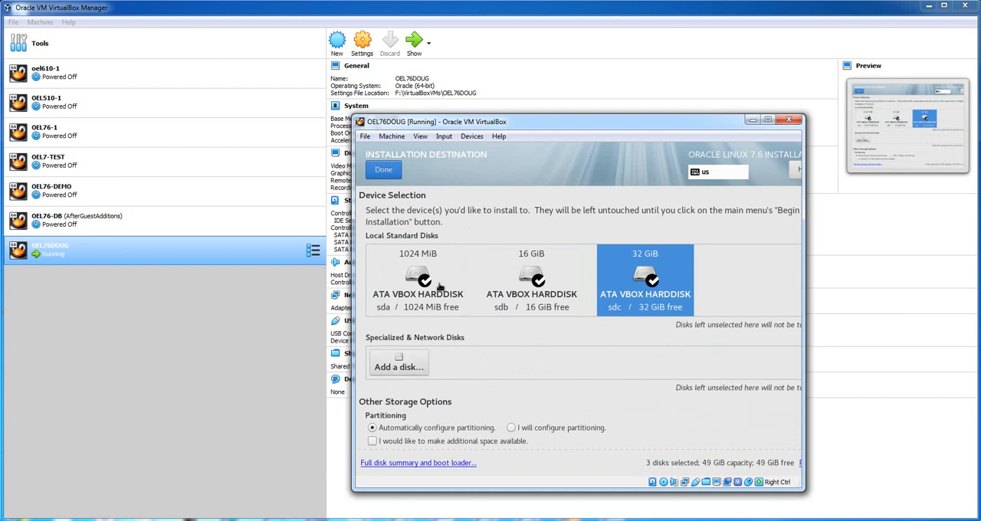
{"action": "left_click", "coordinate": [510, 429]}
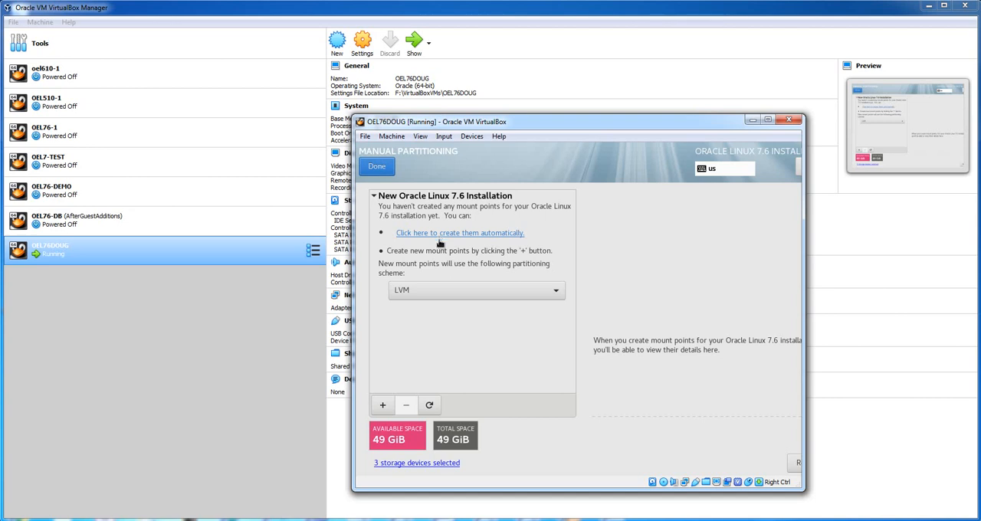
- Add a /boot mount point with a desired capacity of 1020m
{"action": "left_click", "coordinate": [384, 406]}
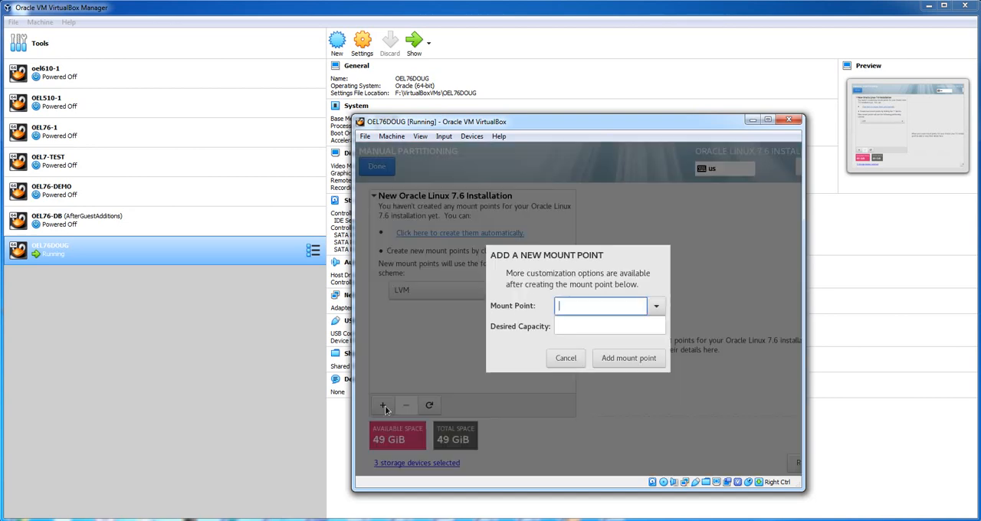
{"action": "left_click", "coordinate": [656, 306]}
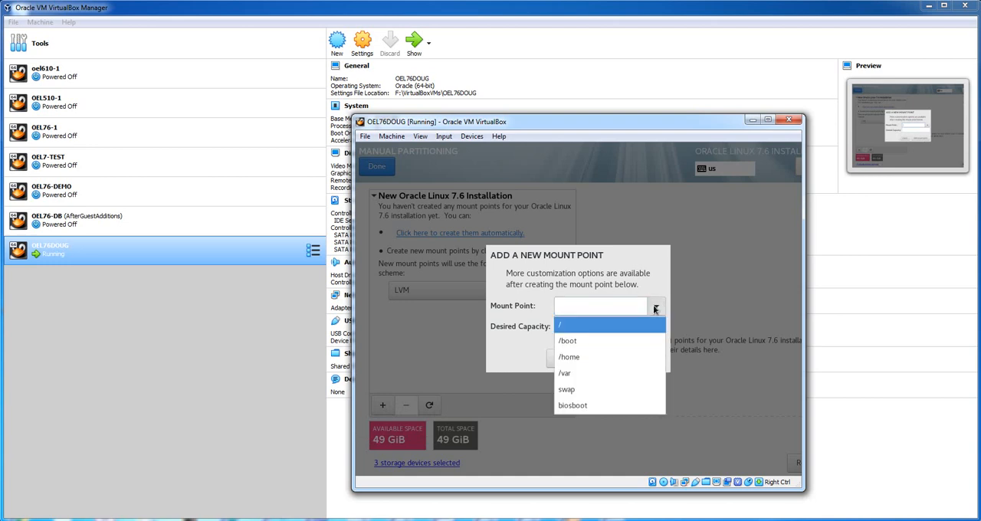
{"action": "left_click", "coordinate": [585, 340]}
{"action": "left_click", "coordinate": [586, 326]}
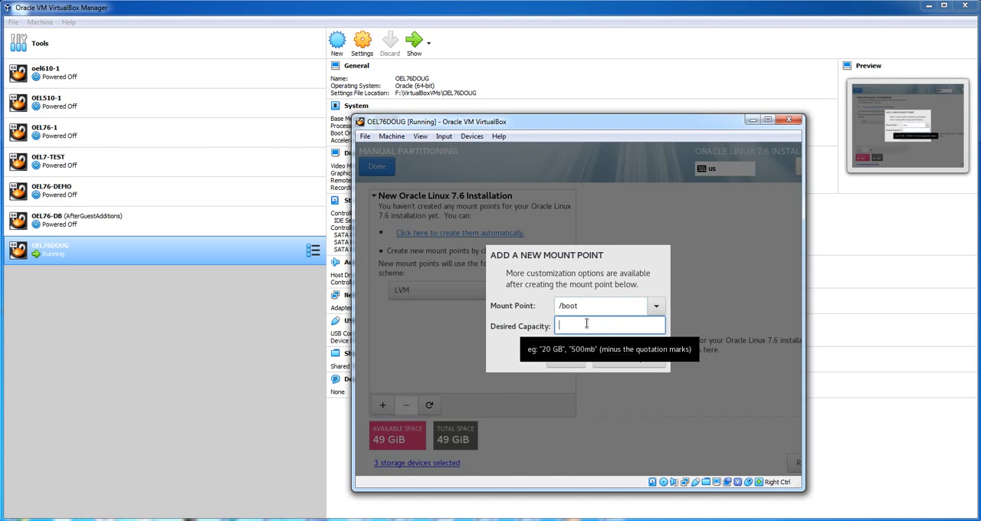
{"action": "type", "text": "1020m"}
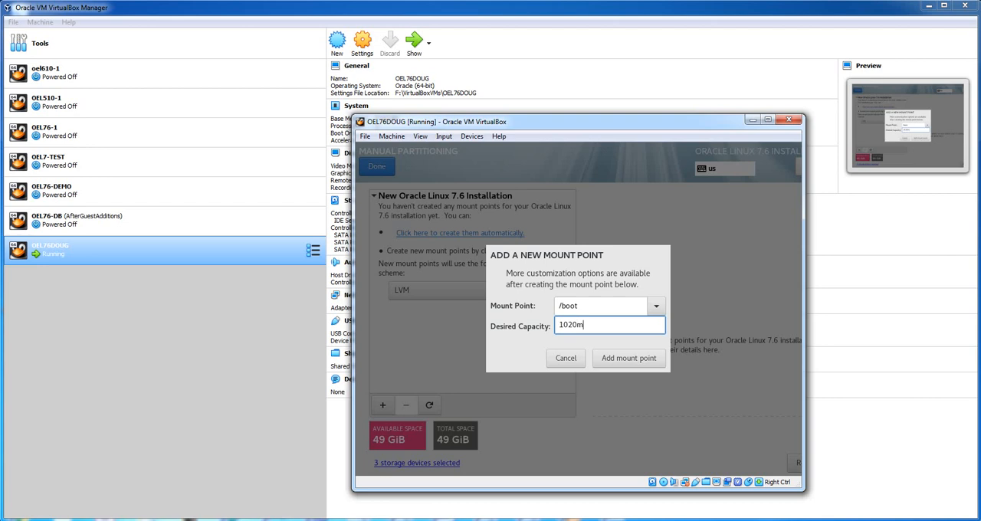
{"action": "left_click", "coordinate": [623, 357]}
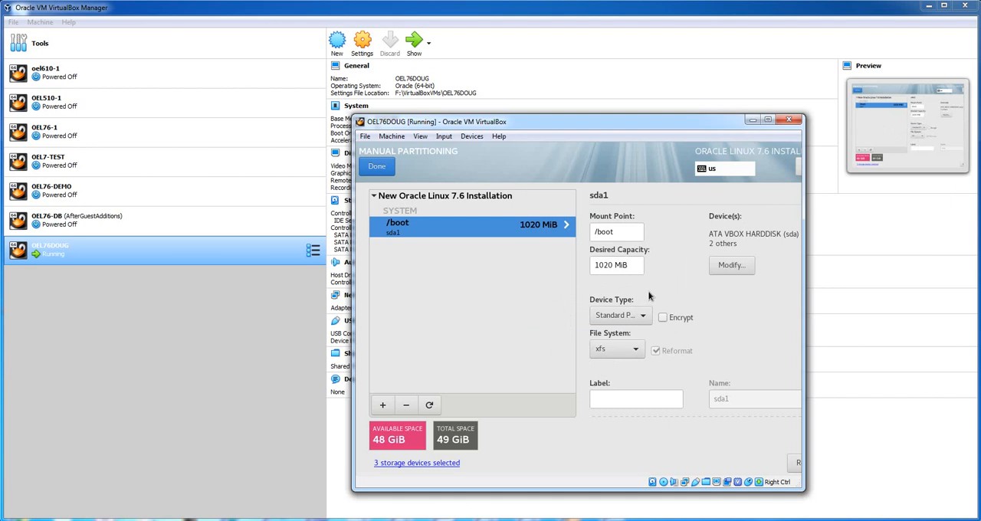
- Restrict the /boot mount point to the sda disk only
{"action": "left_click", "coordinate": [724, 268]}
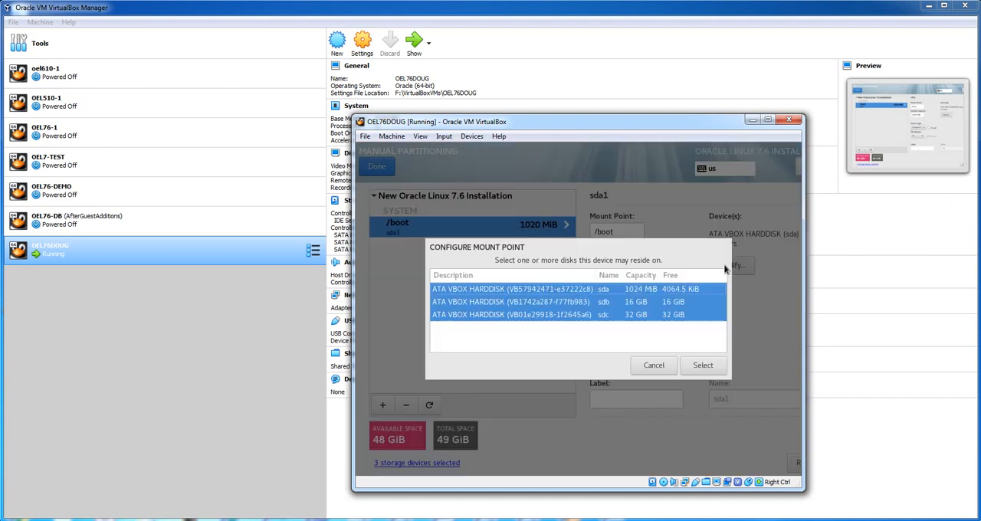
{"action": "left_click", "coordinate": [564, 290]}
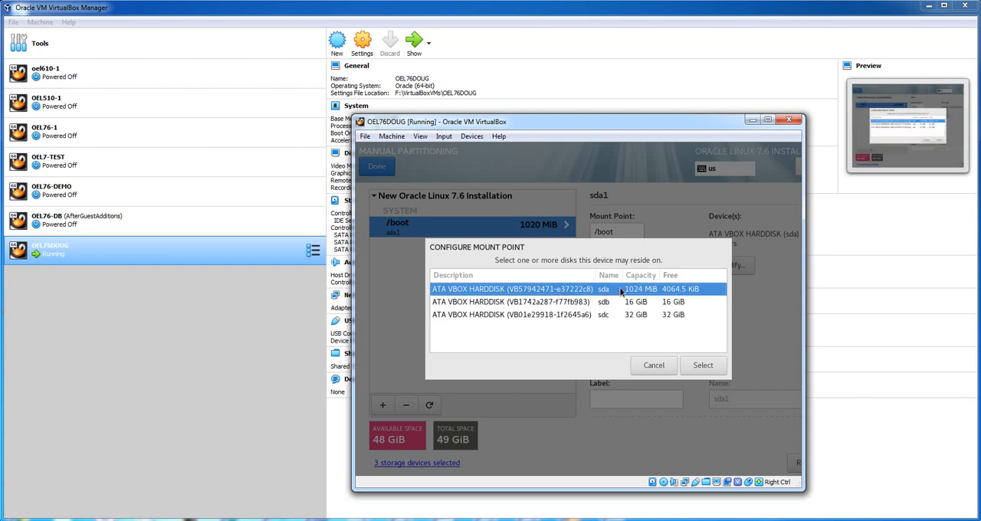
{"action": "left_click", "coordinate": [695, 366]}
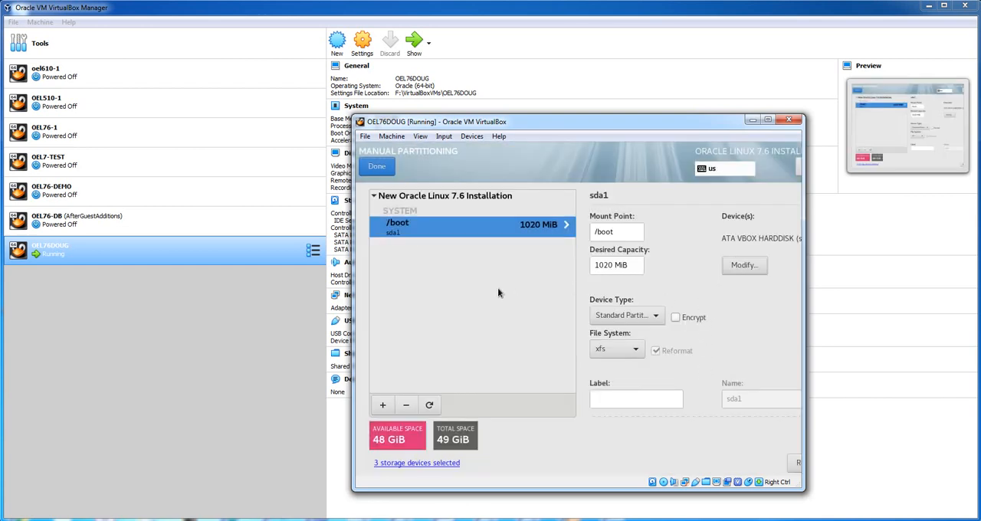
- Add a swap mount point with a desired capacity of 16
{"action": "left_click", "coordinate": [383, 406]}
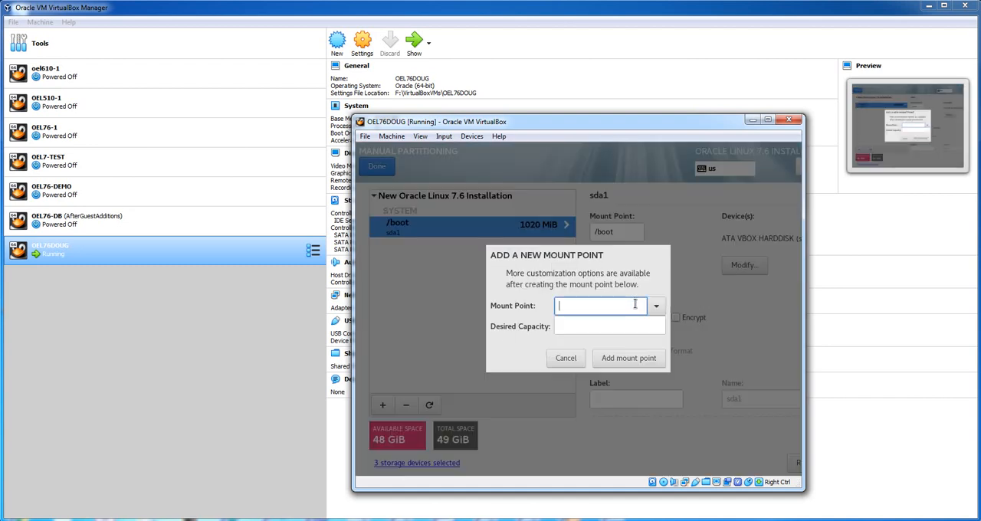
{"action": "left_click", "coordinate": [655, 307]}
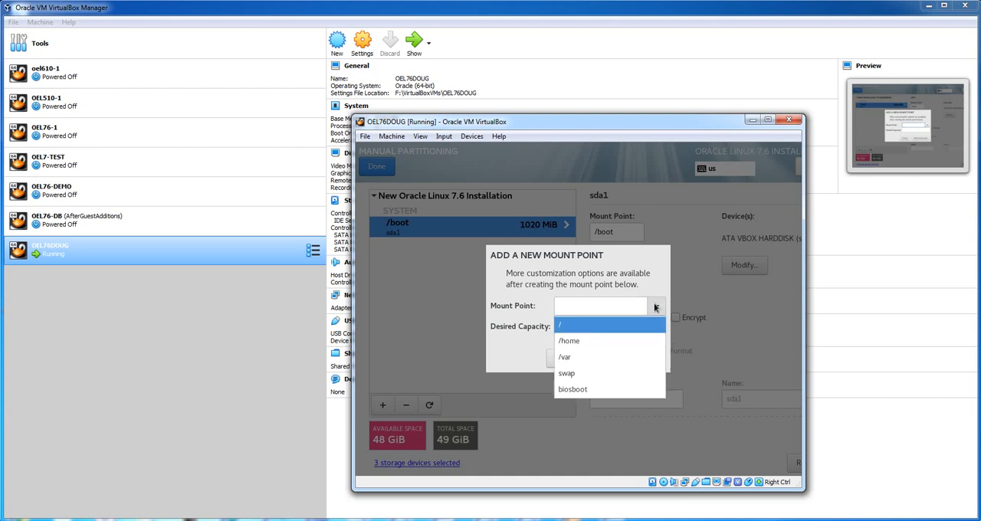
{"action": "left_click", "coordinate": [607, 372]}
{"action": "left_click", "coordinate": [604, 325]}
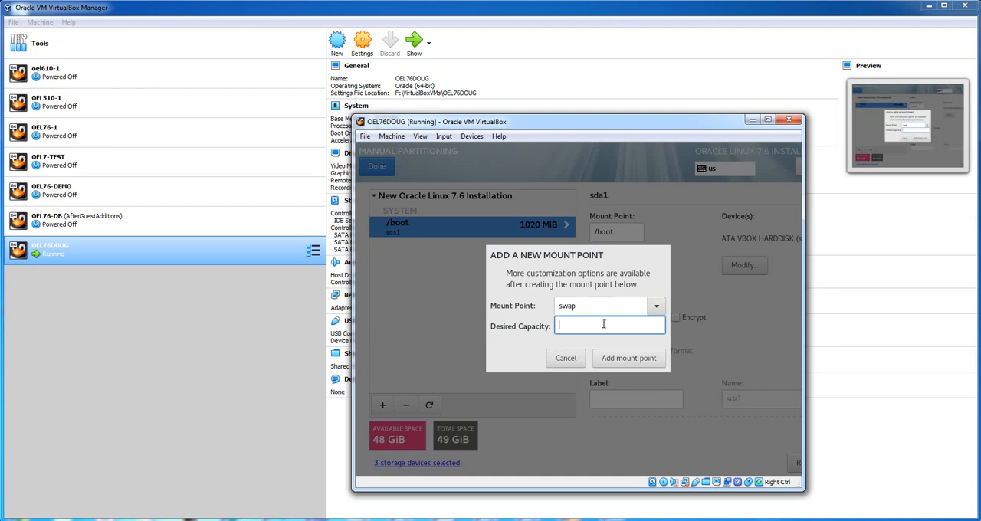
{"action": "type", "text": "1"}
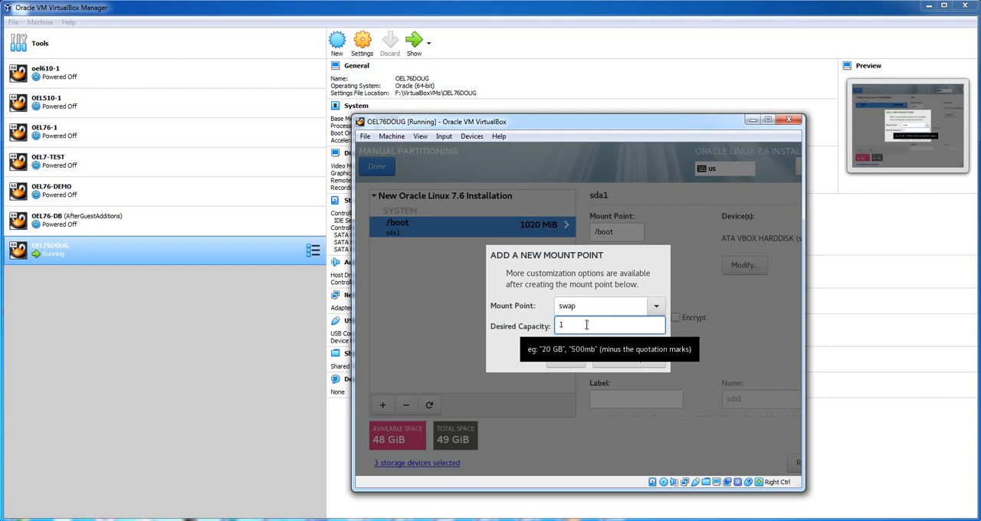
{"action": "type", "text": "1"}
{"action": "key", "text": "BackSpace"}
{"action": "type", "text": "2"}
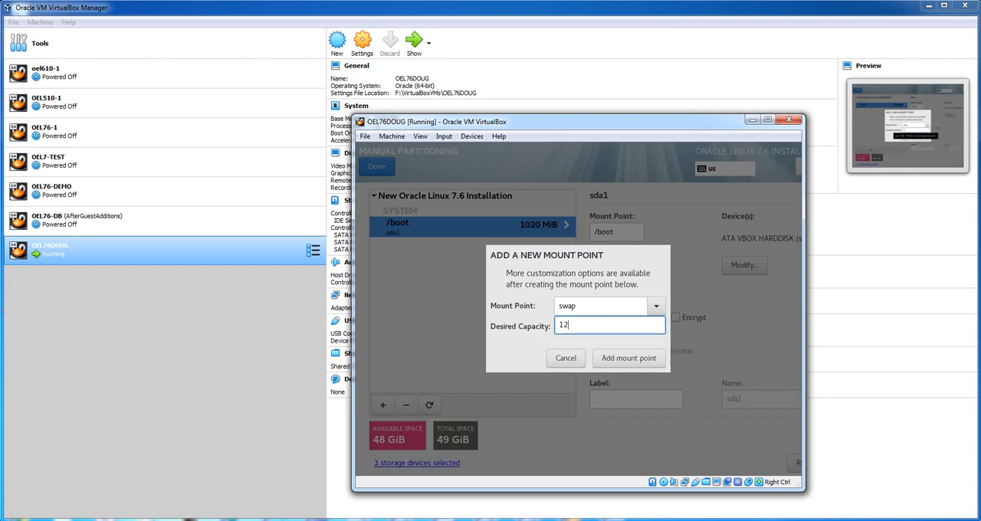
{"action": "key", "text": "BackSpace"}
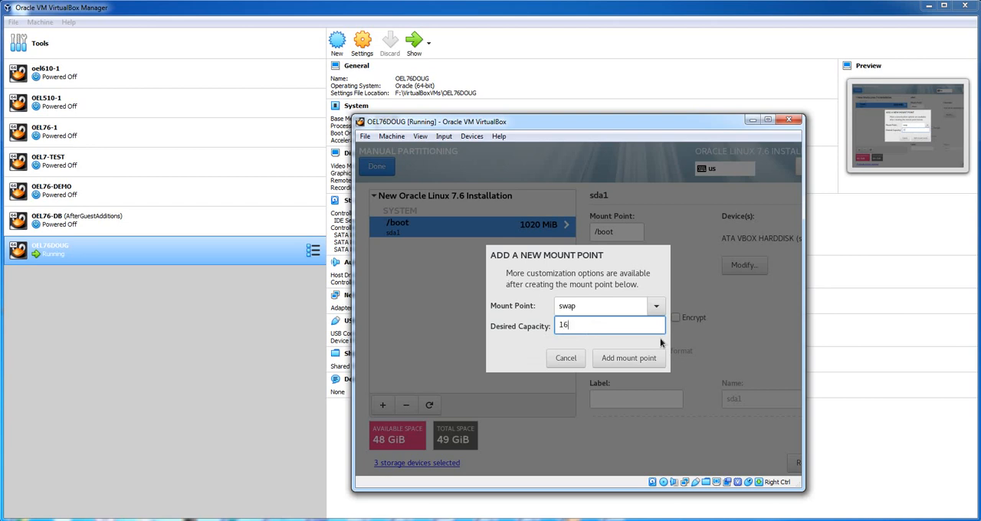
{"action": "left_click", "coordinate": [607, 359]}
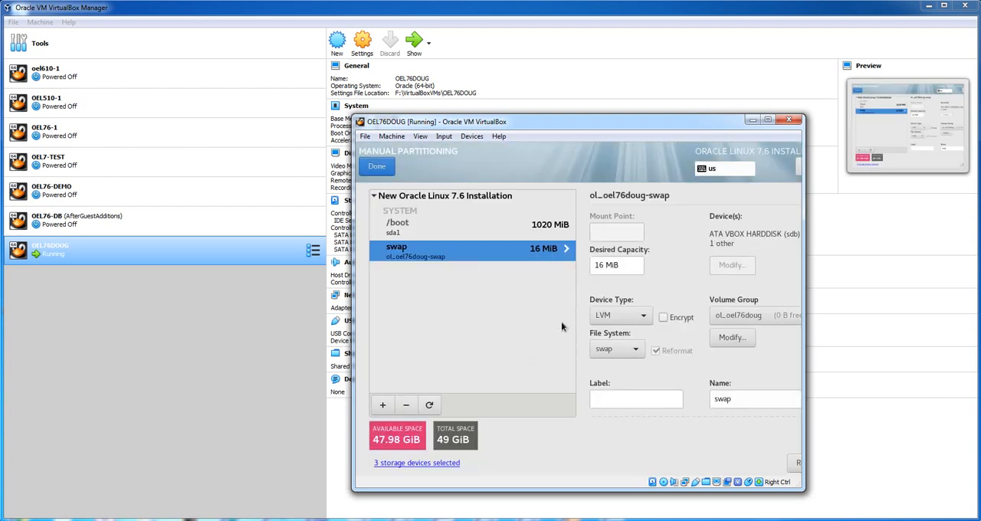
- Set the swap's desired capacity to 16 GiB and its device type to Standard Partition
{"action": "left_click", "coordinate": [607, 264]}
{"action": "type", "text": "G"}
{"action": "left_click", "coordinate": [642, 315]}
{"action": "left_click", "coordinate": [635, 307]}
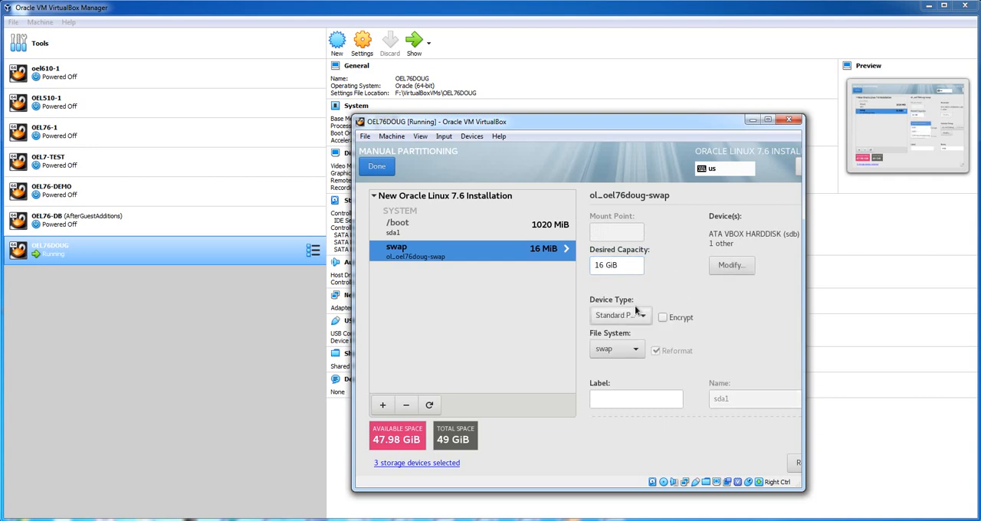
- Restrict the swap to the sdb disk only and set its device type to LVM
{"action": "left_click", "coordinate": [731, 265]}
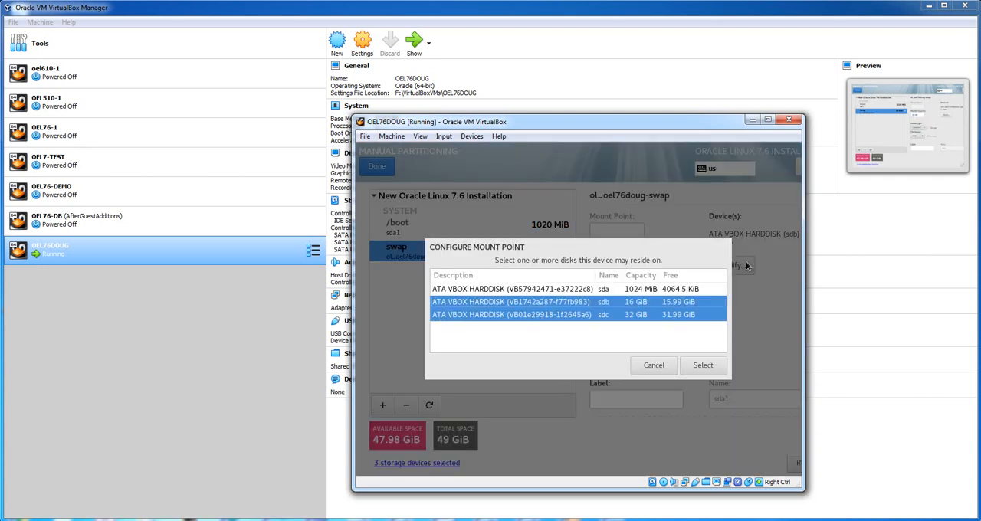
{"action": "left_click", "coordinate": [524, 305]}
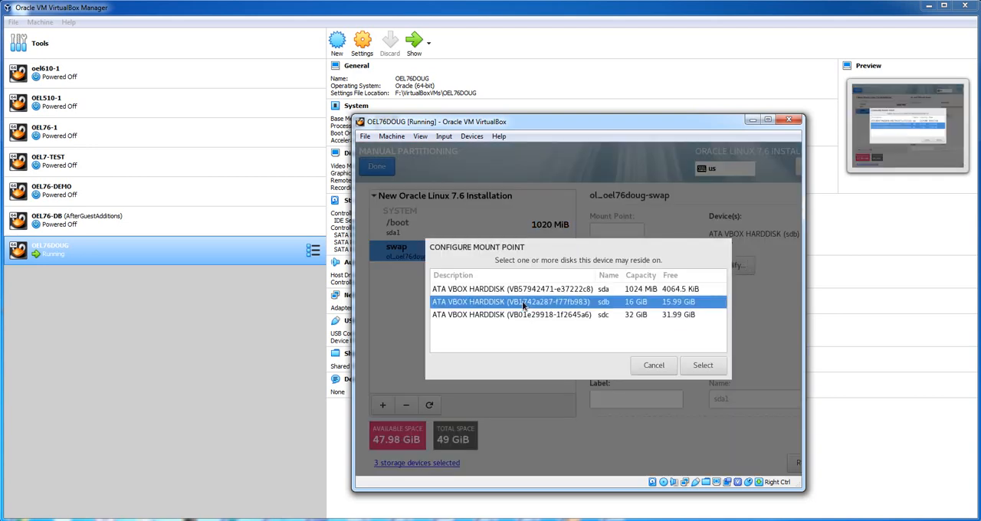
{"action": "left_click", "coordinate": [703, 365]}
{"action": "left_click", "coordinate": [651, 317]}
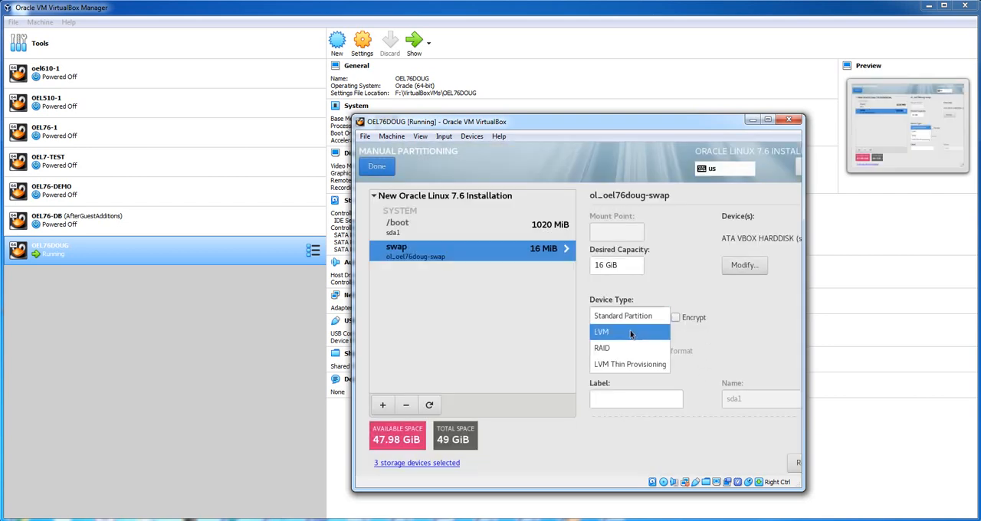
{"action": "left_click", "coordinate": [630, 333]}
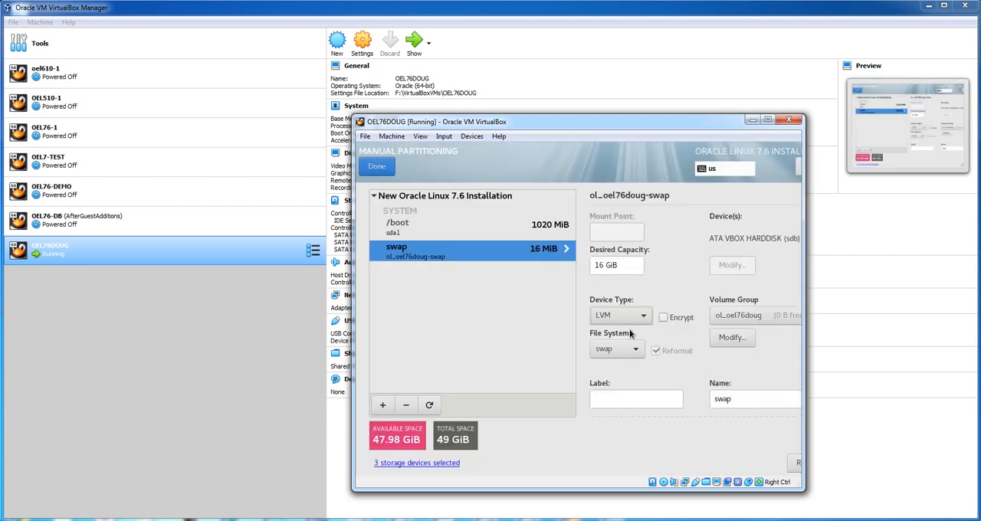
- Create a new volume group for swap on sdb with the size policy As large as possible, then switch to the /boot entry
{"action": "left_click", "coordinate": [735, 318]}
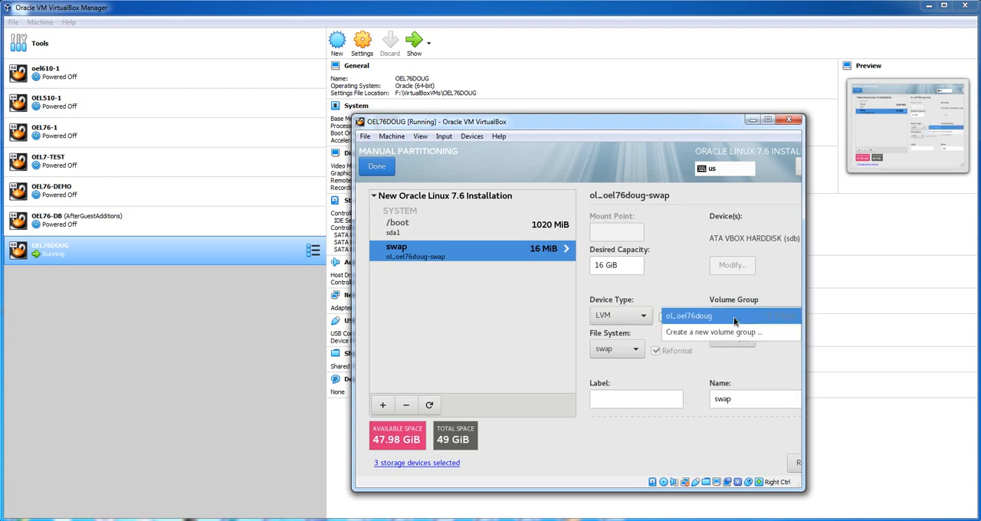
{"action": "left_click", "coordinate": [720, 333]}
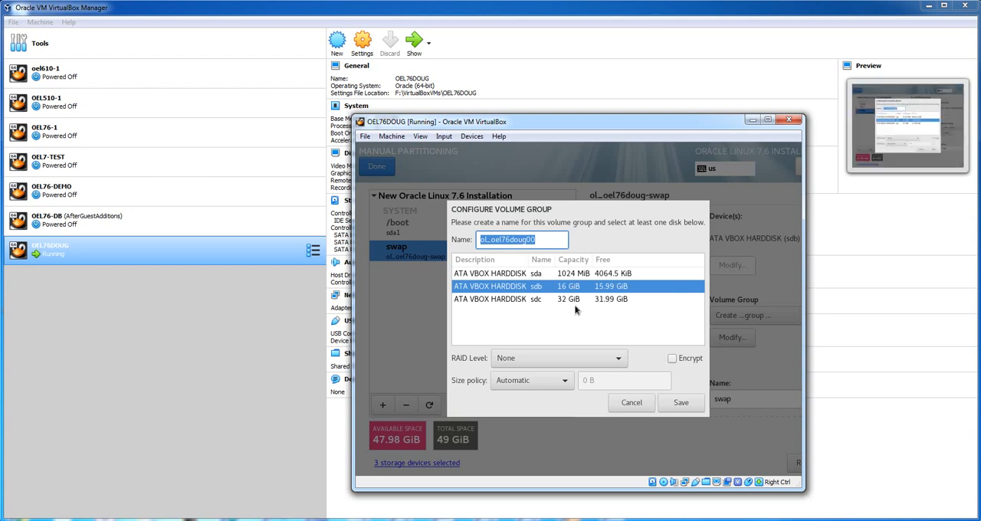
{"action": "left_click", "coordinate": [566, 381]}
{"action": "left_click", "coordinate": [554, 395]}
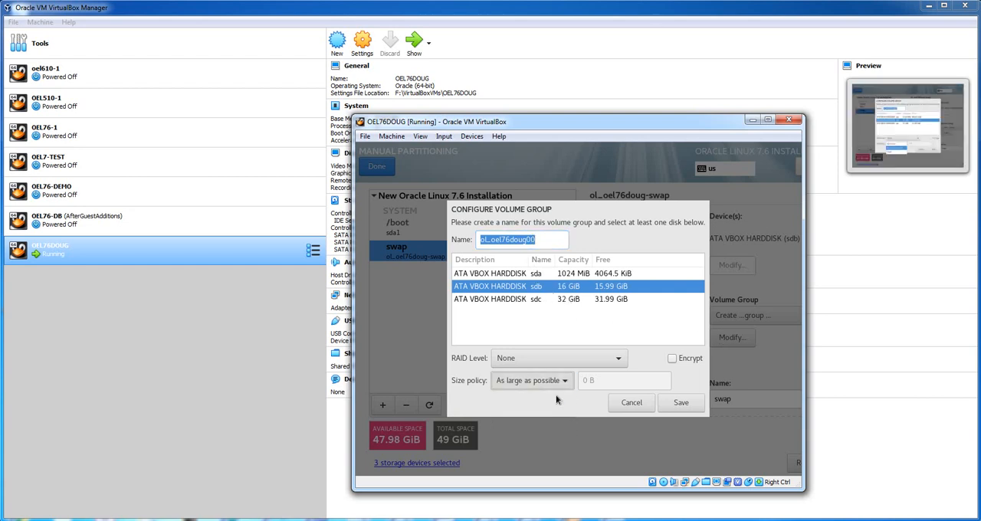
{"action": "left_click", "coordinate": [682, 404]}
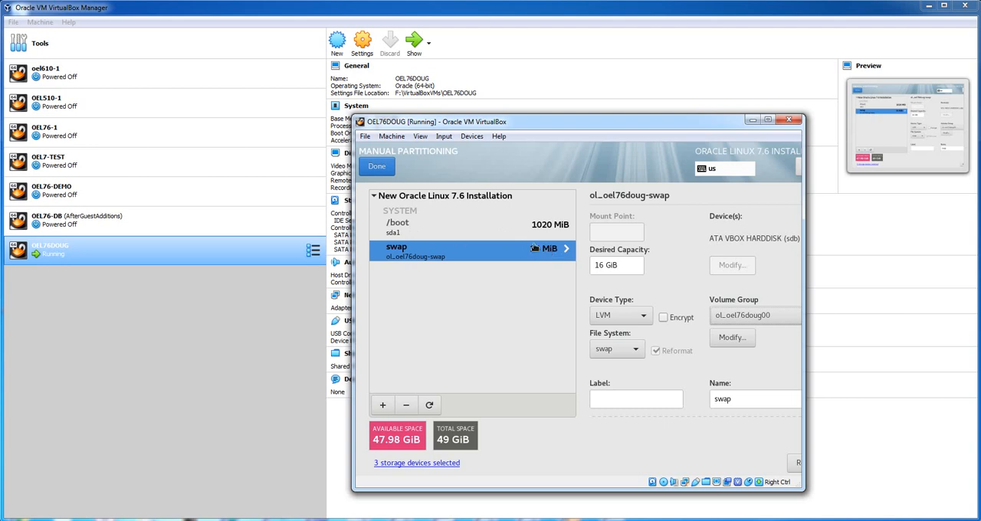
{"action": "left_click", "coordinate": [454, 228]}
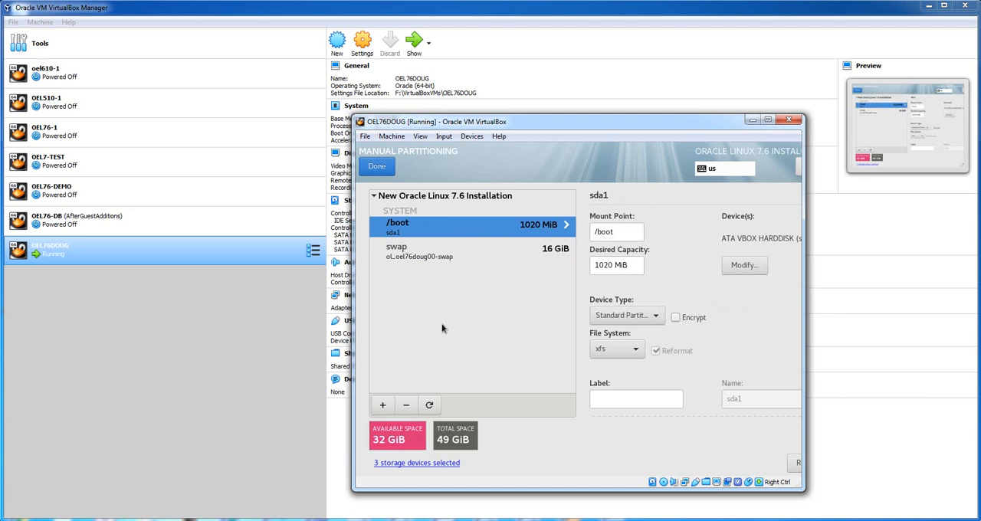
- Try to add a root (/) mount point with a desired capacity of 30g, then return to the swap entry
{"action": "left_click", "coordinate": [384, 406]}
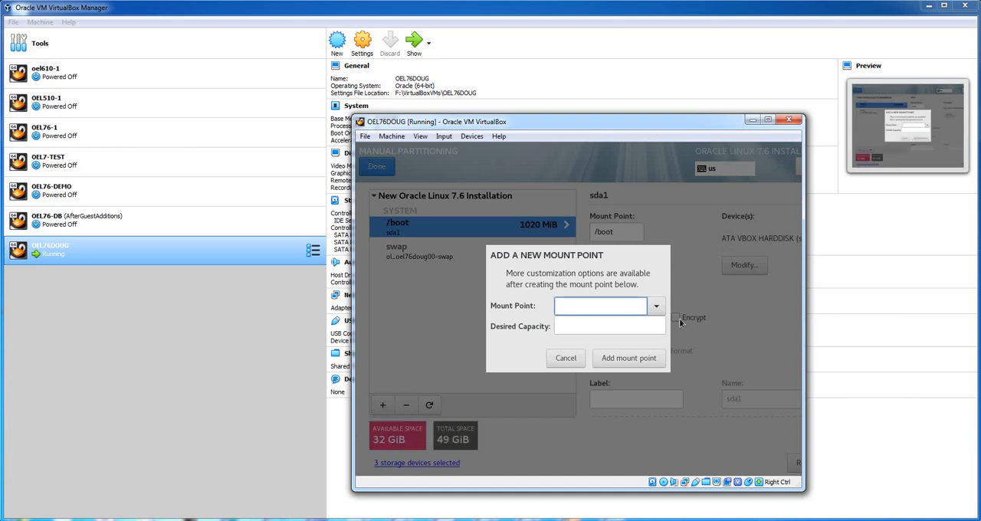
{"action": "left_click", "coordinate": [656, 307]}
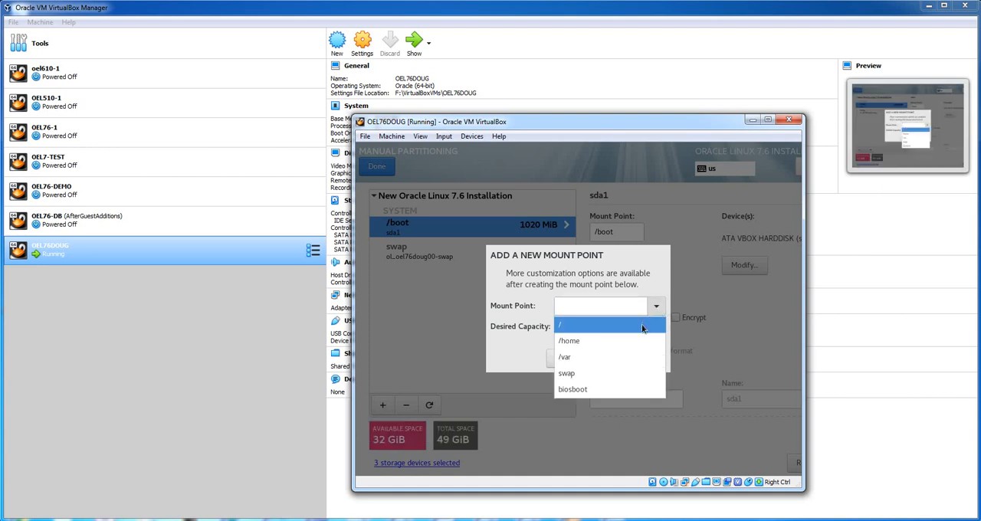
{"action": "left_click", "coordinate": [639, 326]}
{"action": "left_click", "coordinate": [636, 327]}
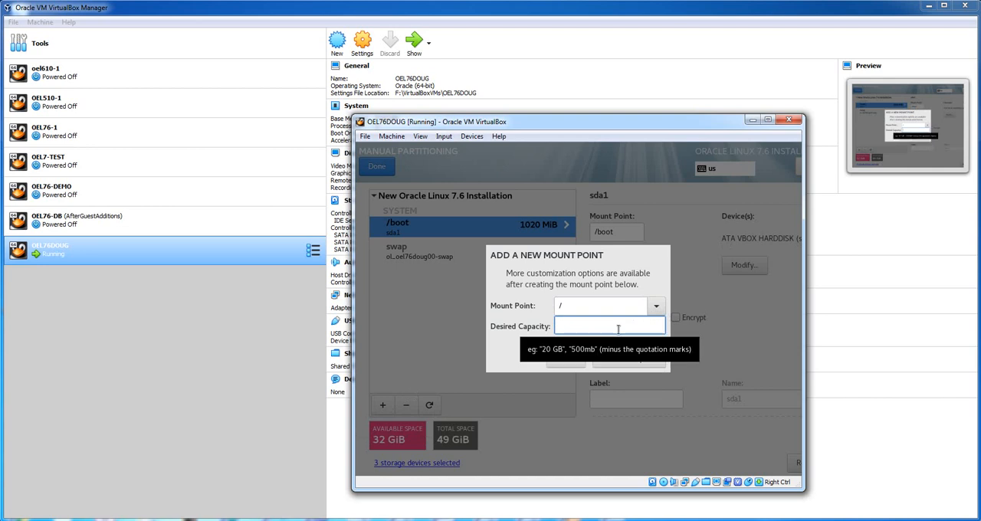
{"action": "type", "text": "30"}
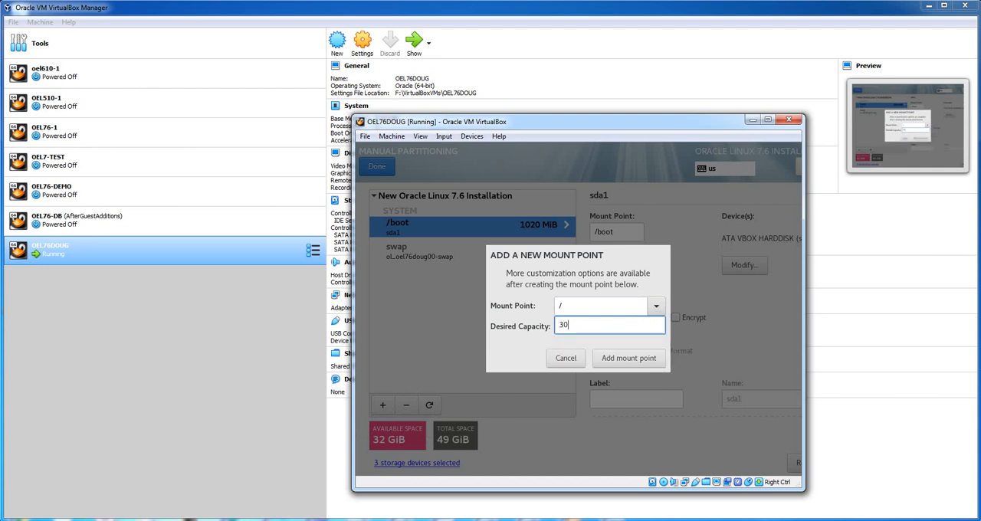
{"action": "type", "text": "g"}
{"action": "left_click", "coordinate": [634, 358]}
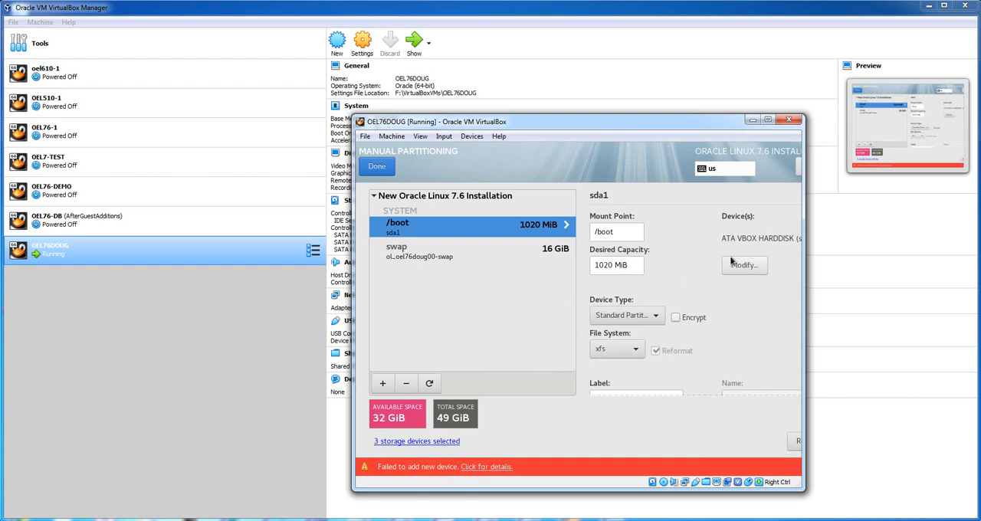
{"action": "left_click", "coordinate": [457, 254]}
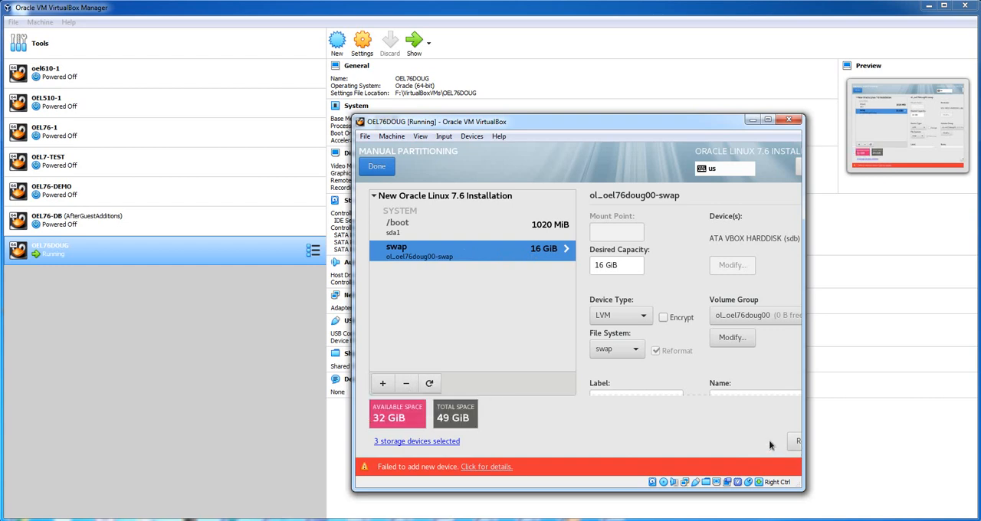
- Reset all partitioning selections, then add a root (/) mount point with a desired capacity of 32g
{"action": "left_click", "coordinate": [792, 441]}
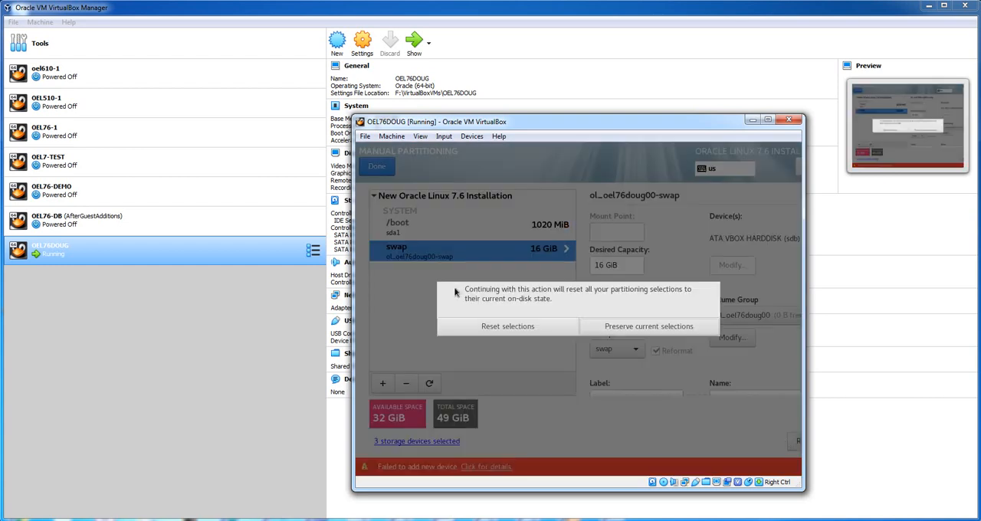
{"action": "left_click", "coordinate": [523, 328]}
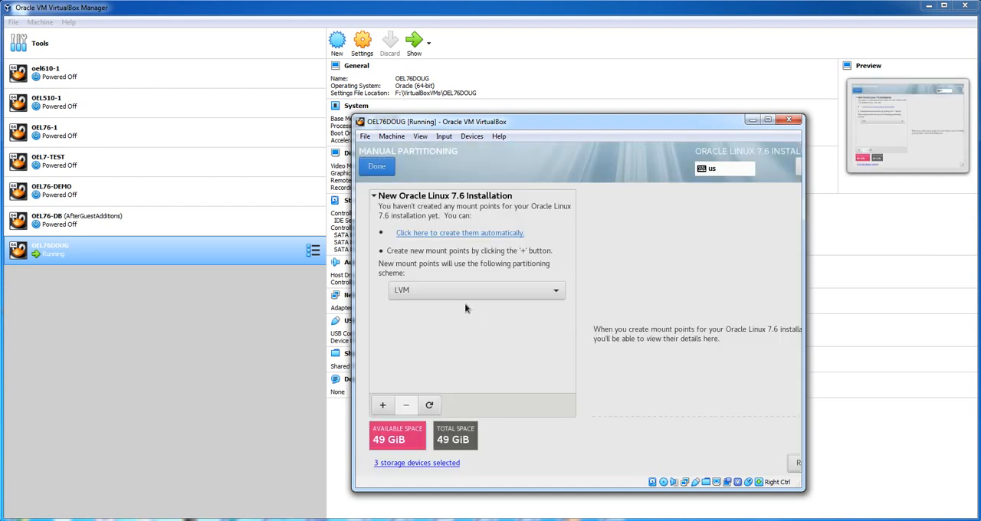
{"action": "left_click", "coordinate": [382, 406]}
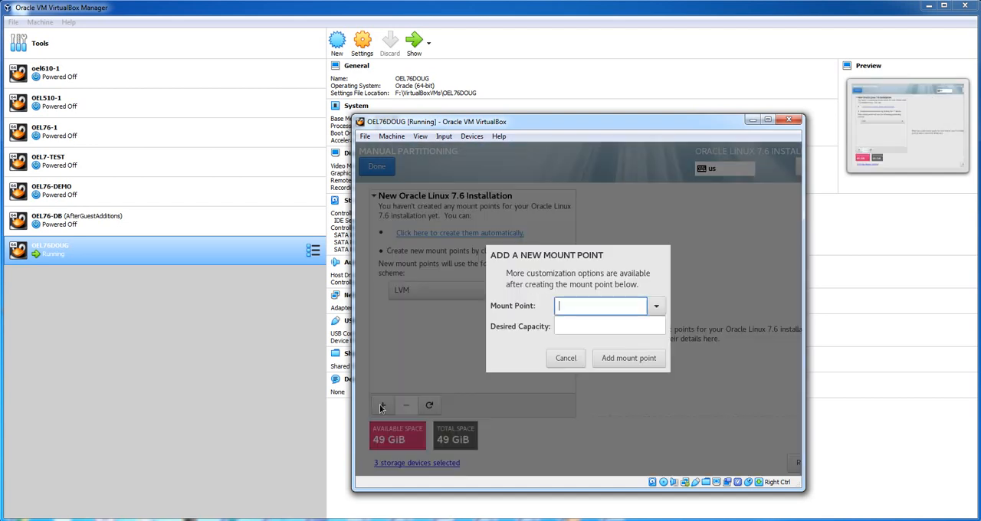
{"action": "left_click", "coordinate": [658, 306]}
{"action": "left_click", "coordinate": [653, 326]}
{"action": "left_click", "coordinate": [581, 330]}
{"action": "type", "text": "3"}
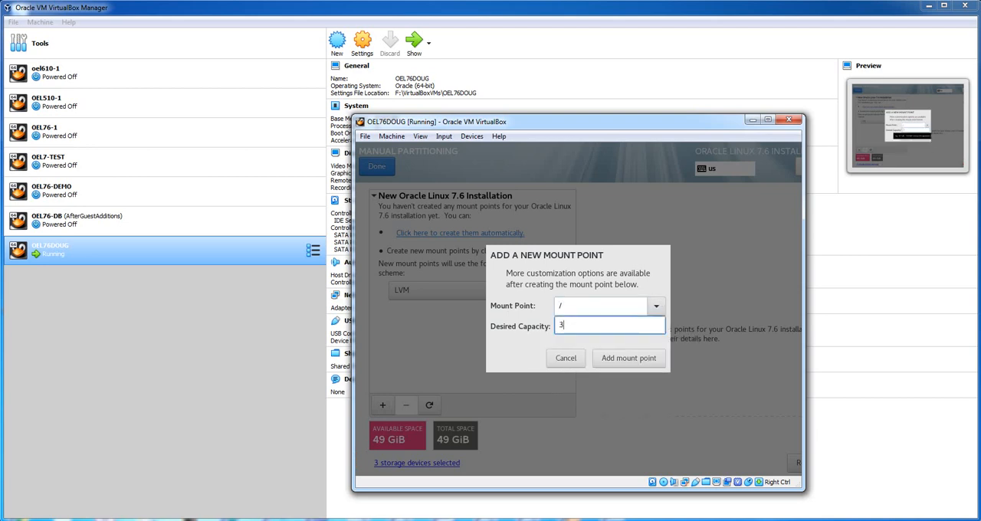
{"action": "type", "text": "2g"}
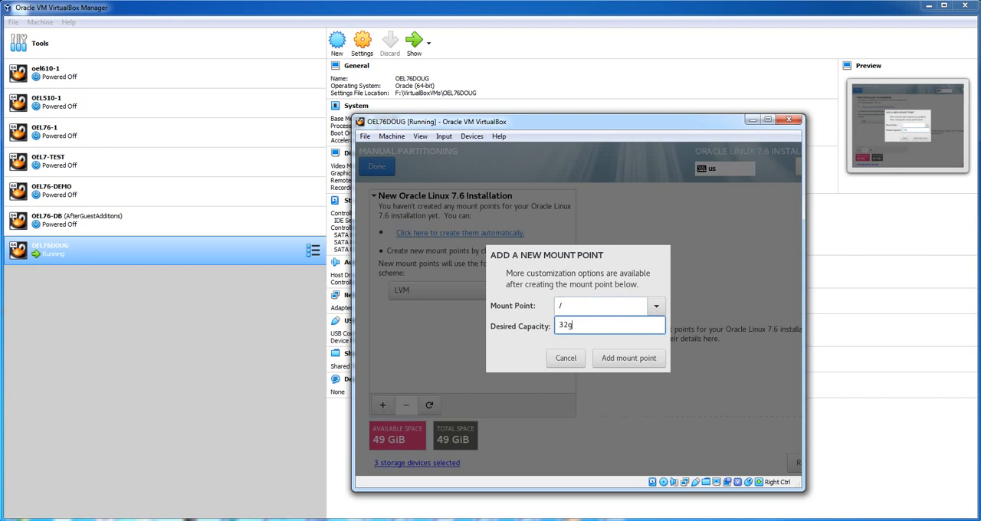
{"action": "left_click", "coordinate": [605, 361]}
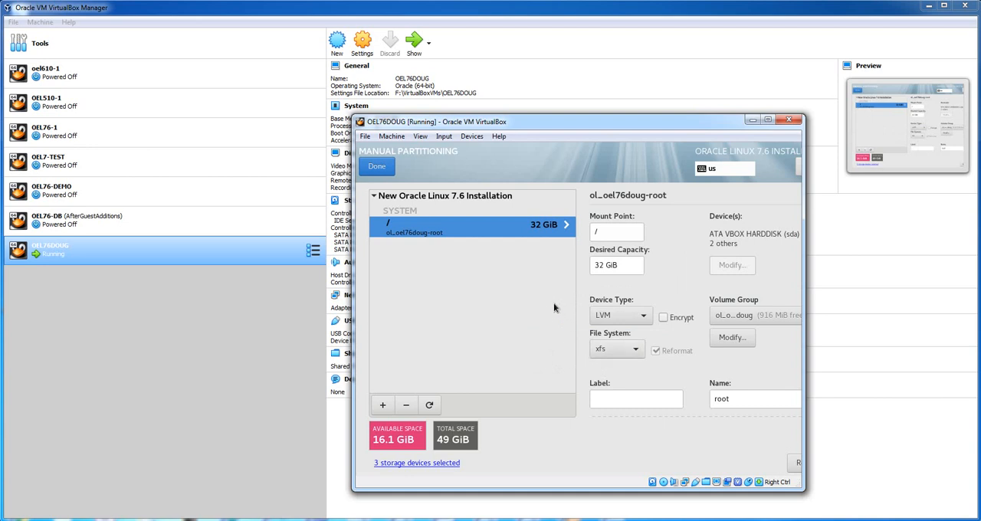
- Set the root mount point's device type to Standard Partition and restrict it to the sdc disk only
{"action": "left_click", "coordinate": [630, 316]}
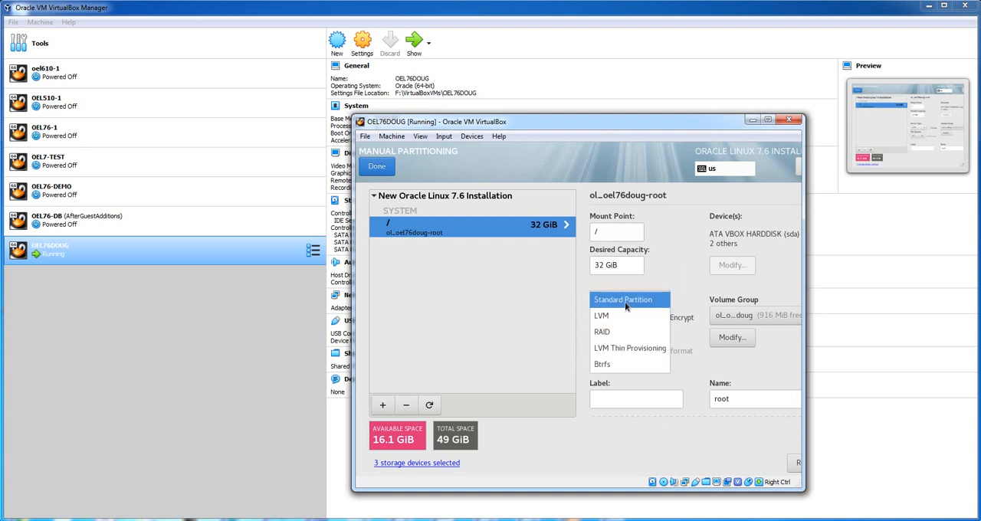
{"action": "left_click", "coordinate": [625, 300]}
{"action": "left_click", "coordinate": [730, 265]}
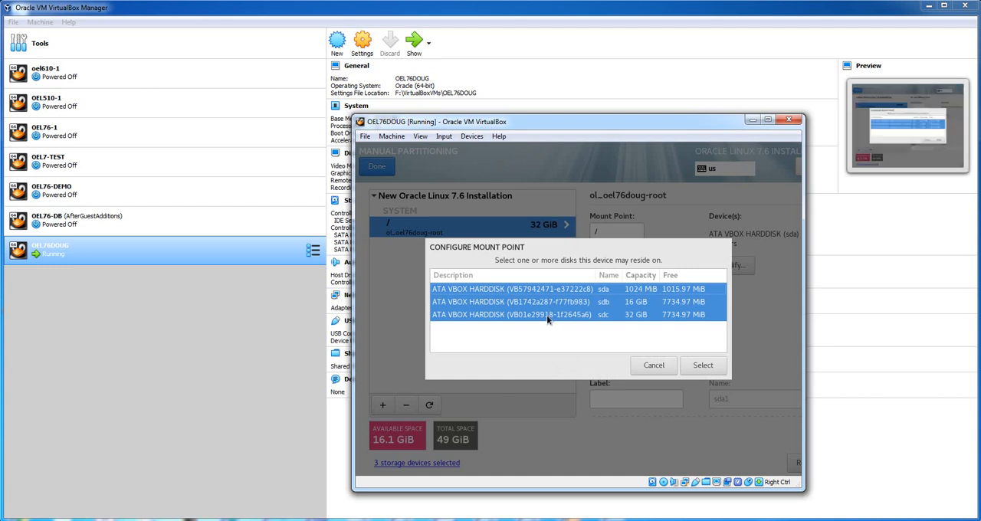
{"action": "left_click", "coordinate": [546, 316]}
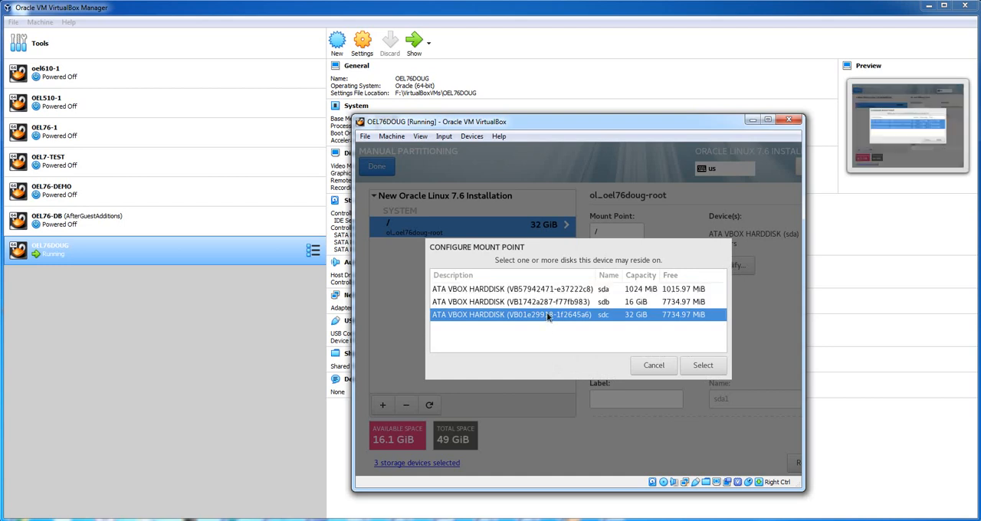
{"action": "left_click", "coordinate": [702, 365]}
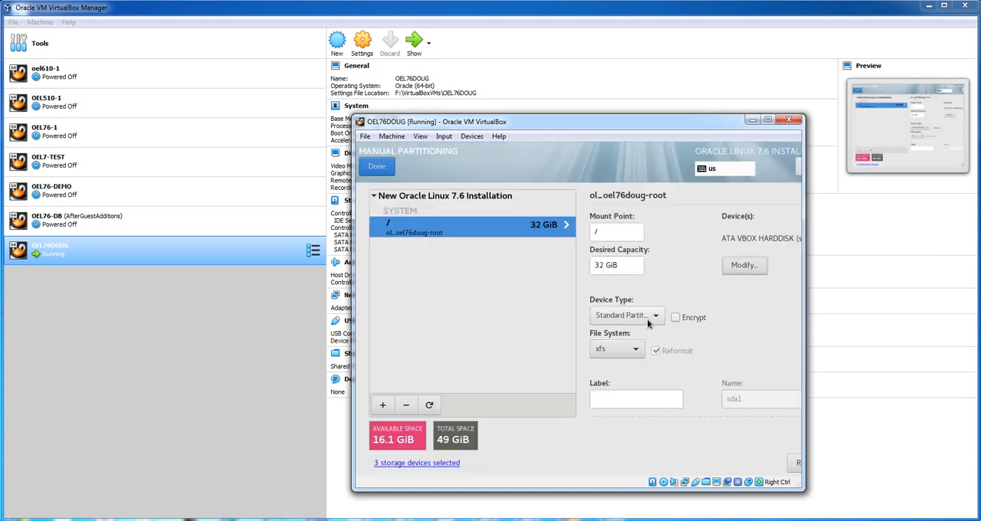
- Set the root mount point's desired capacity to 30 GiB and its device type to LVM
{"action": "left_click", "coordinate": [599, 265]}
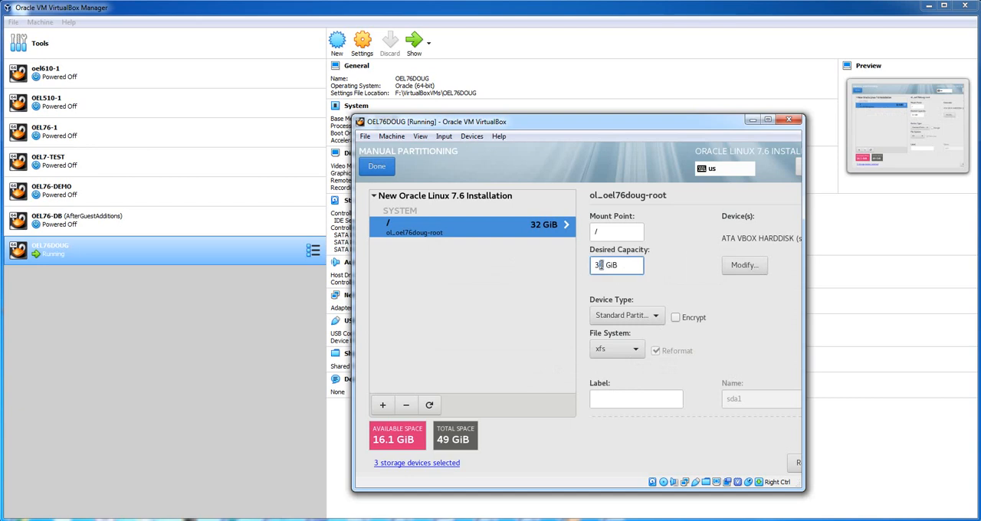
{"action": "type", "text": "0"}
{"action": "left_click", "coordinate": [636, 315]}
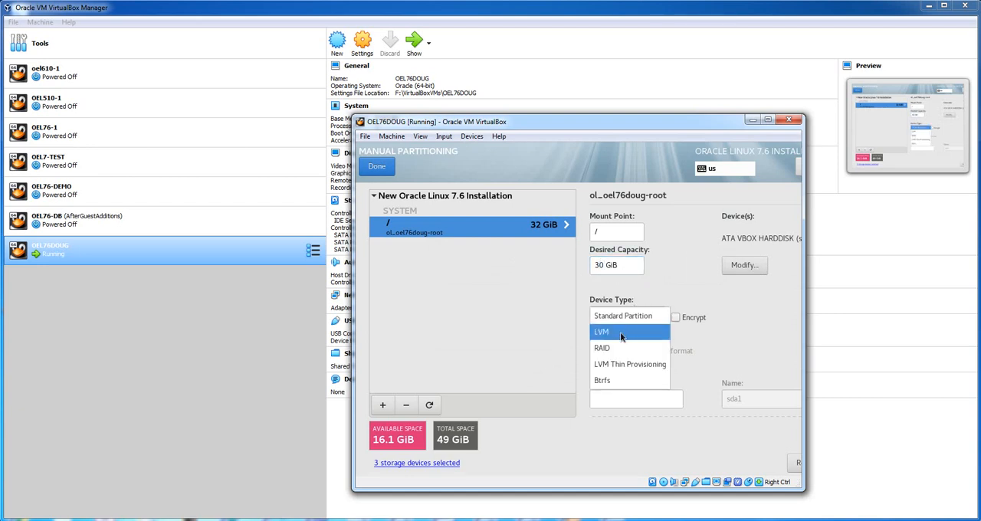
{"action": "left_click", "coordinate": [620, 334]}
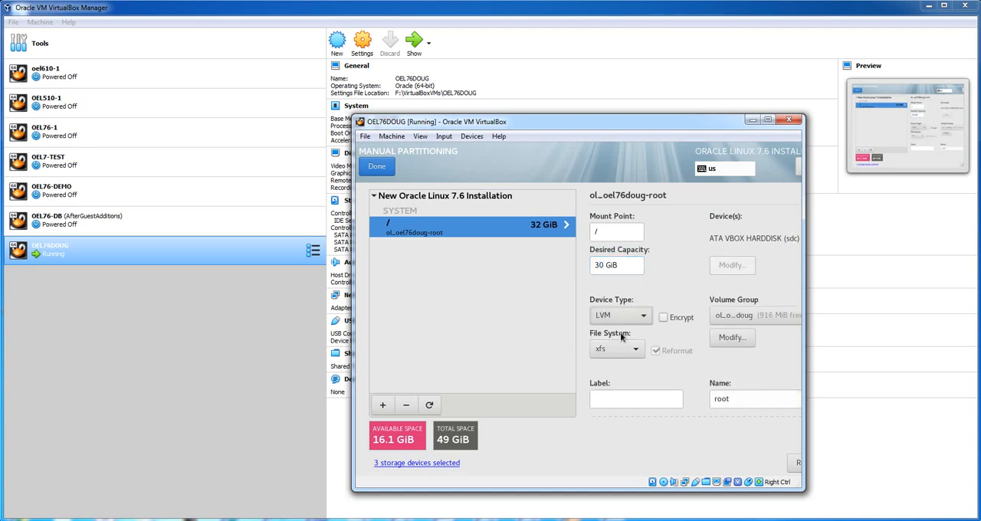
- Set the size policy of the root's volume group on sdc to As large as possible
{"action": "left_click", "coordinate": [725, 336]}
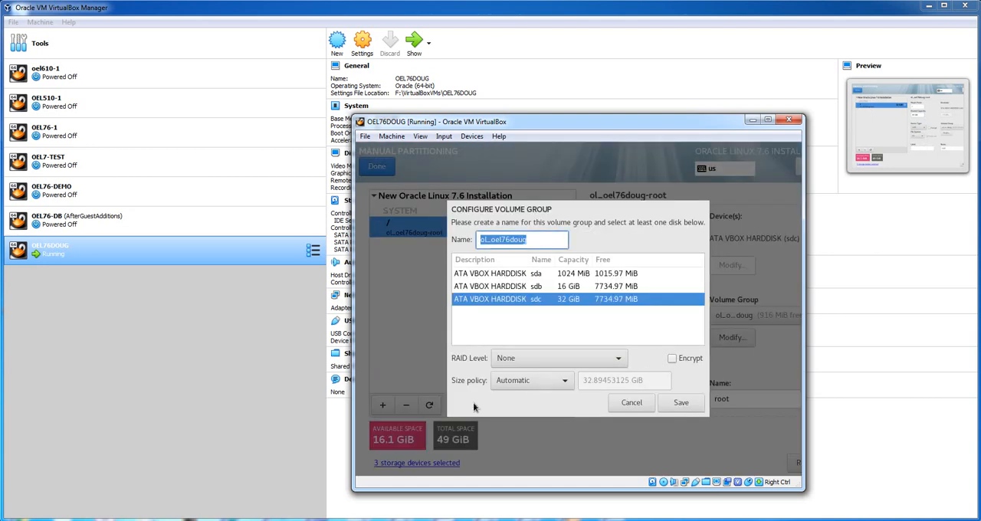
{"action": "left_click", "coordinate": [527, 381]}
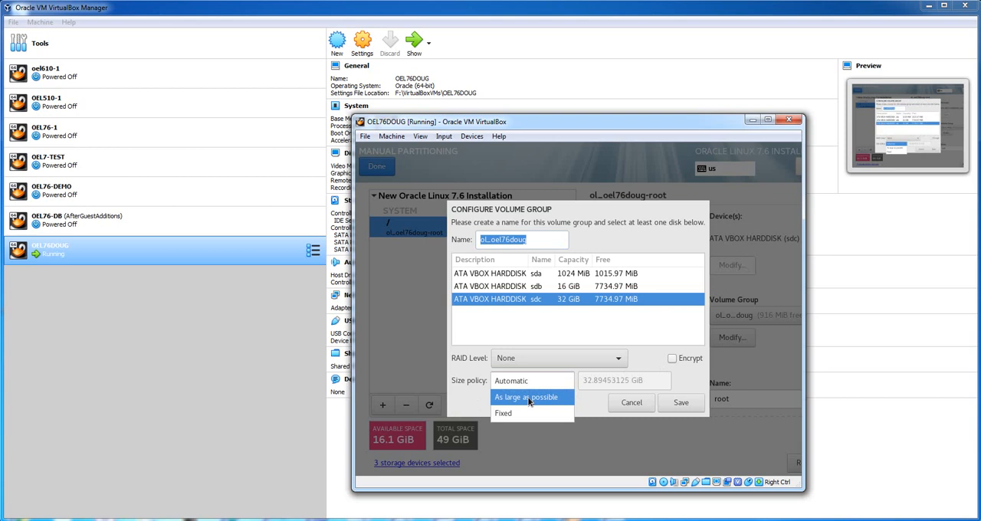
{"action": "left_click", "coordinate": [532, 396]}
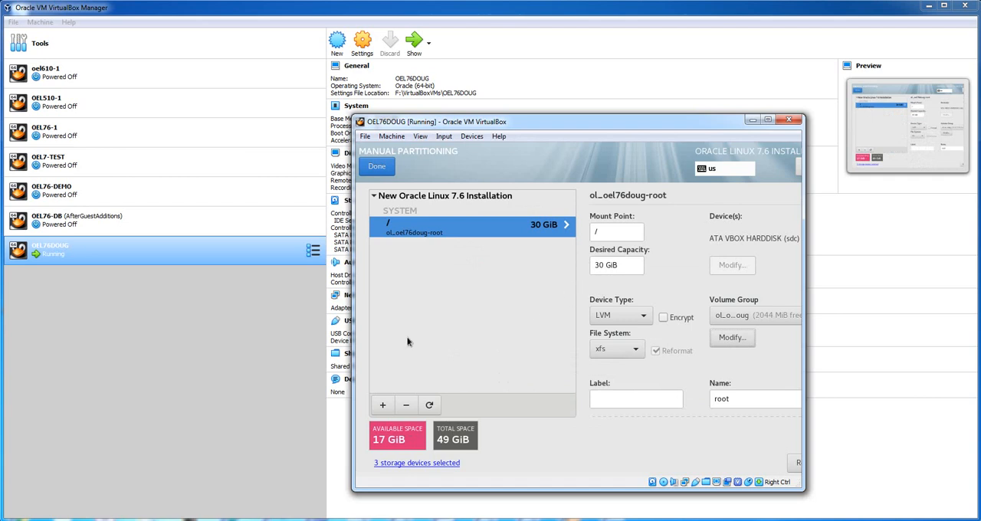
- Add a swap mount point to the new Oracle Linux 7.6 installation with a desired capacity
{"action": "left_click", "coordinate": [382, 405]}
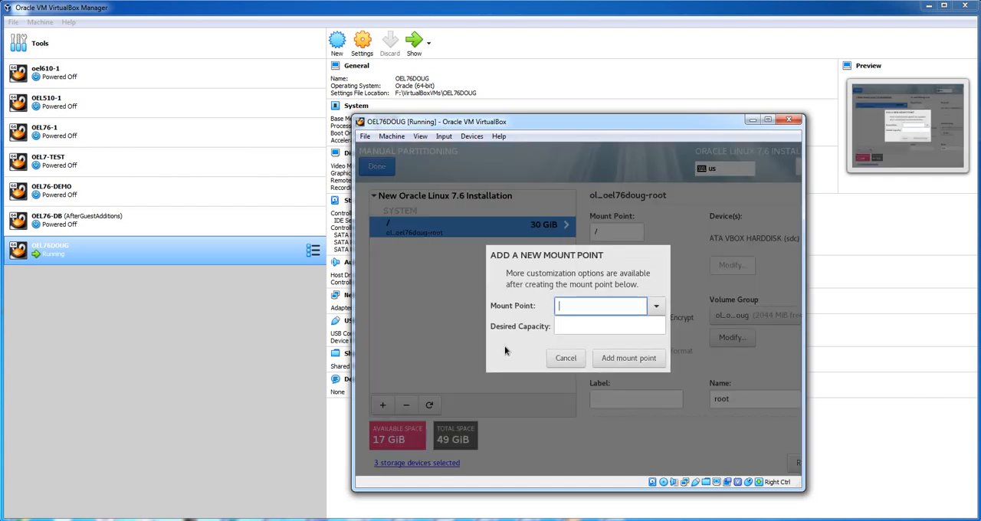
{"action": "left_click", "coordinate": [655, 306]}
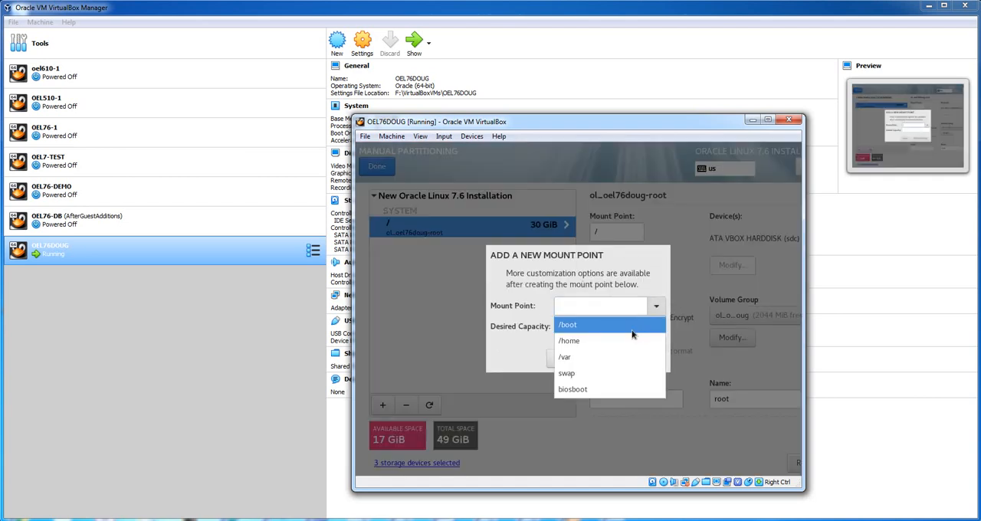
{"action": "left_click", "coordinate": [628, 372]}
{"action": "left_click", "coordinate": [609, 328]}
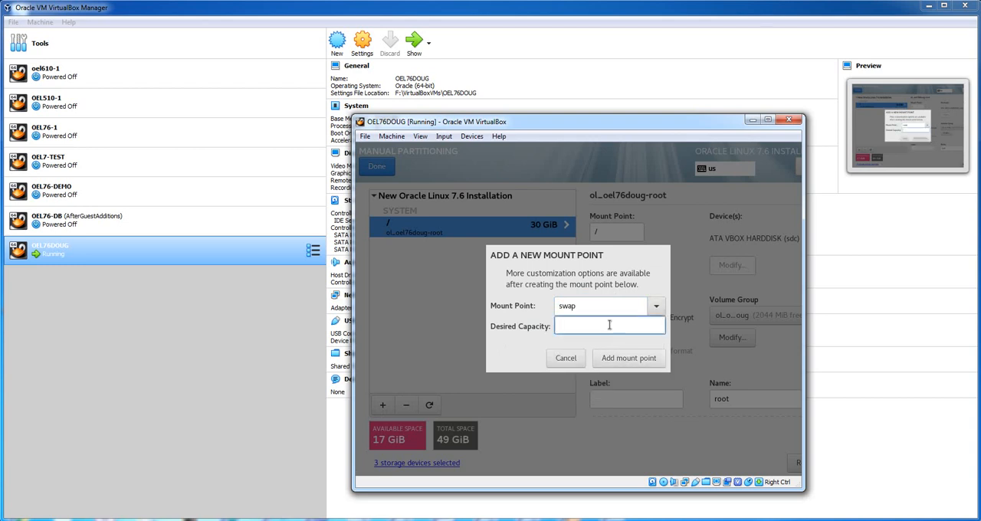
{"action": "type", "text": "16g"}
{"action": "left_click", "coordinate": [628, 359]}
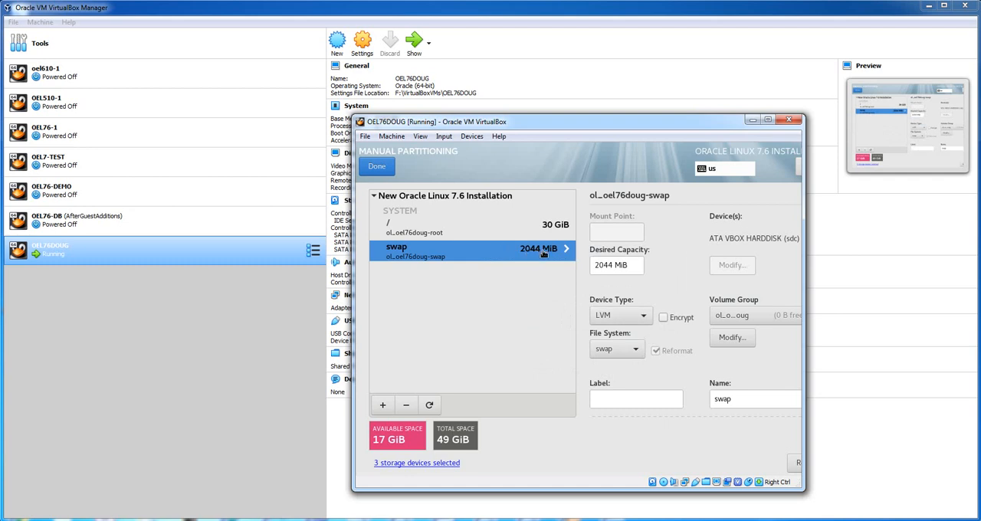
- Set the swap's device type to Standard Partition and restrict it to the sdb disk only
{"action": "left_click", "coordinate": [638, 316]}
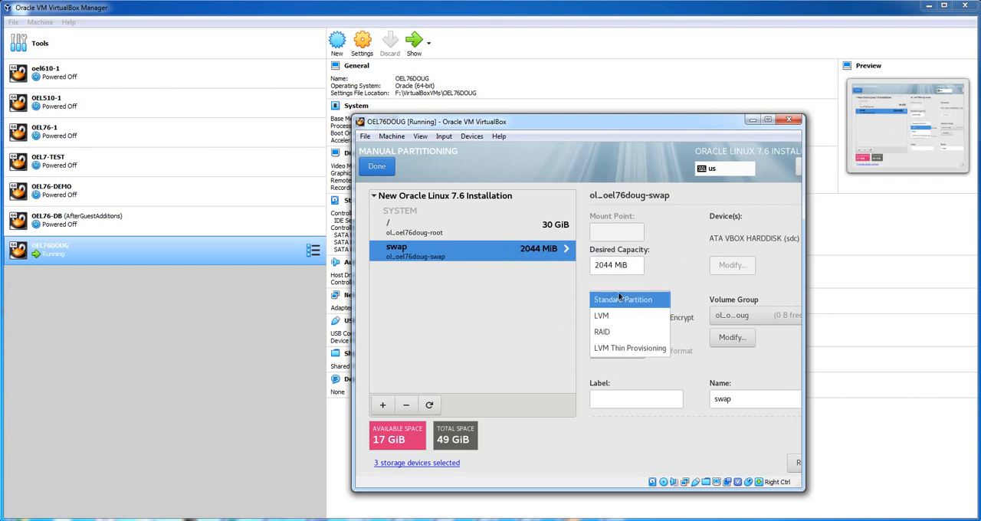
{"action": "left_click", "coordinate": [617, 292]}
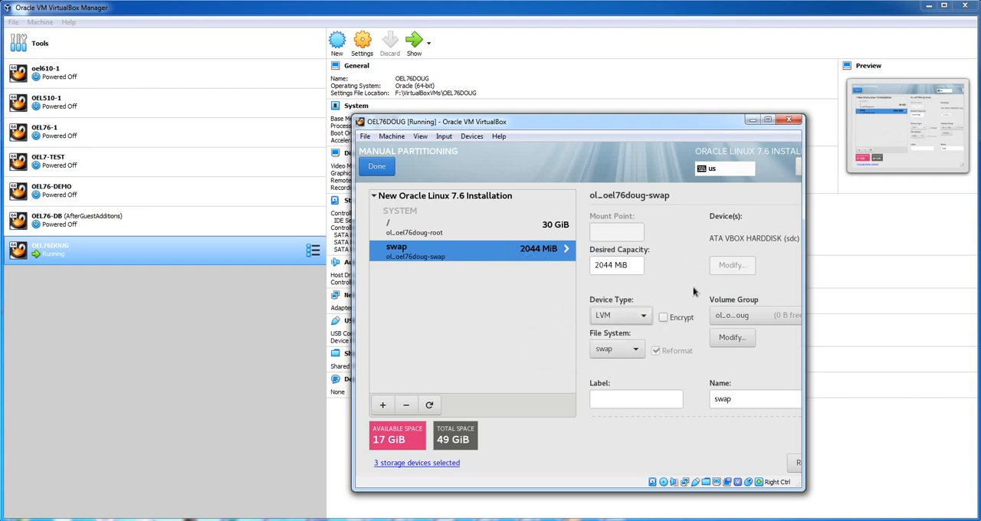
{"action": "left_click", "coordinate": [644, 319]}
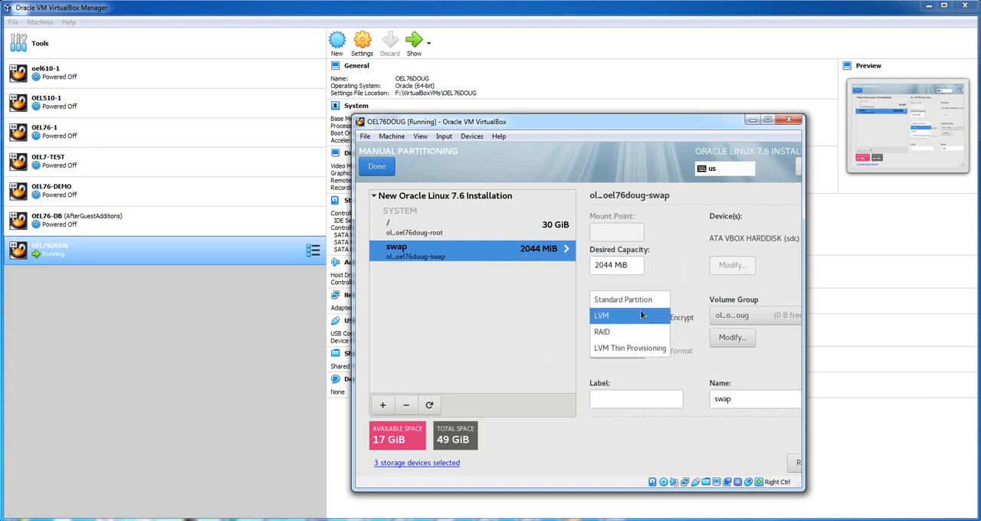
{"action": "left_click", "coordinate": [639, 300]}
{"action": "left_click", "coordinate": [742, 266]}
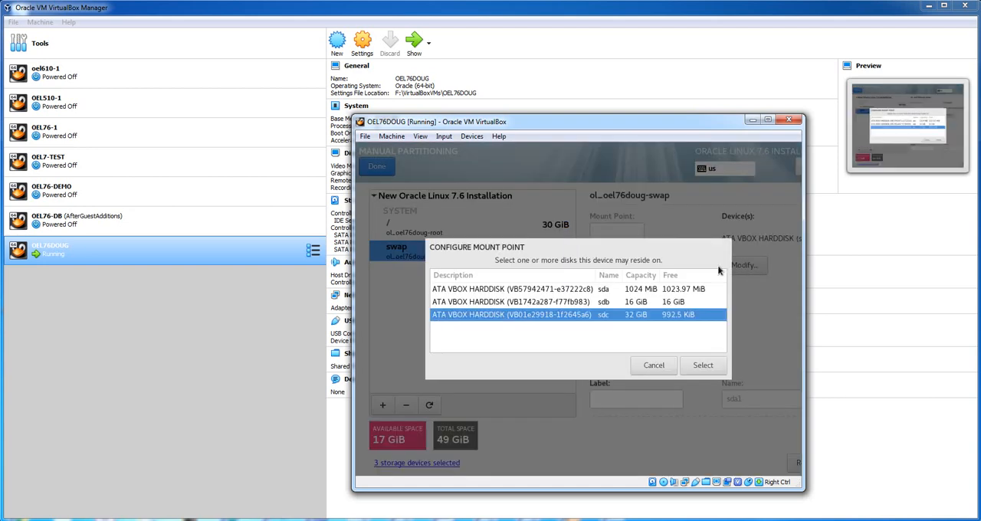
{"action": "left_click", "coordinate": [550, 305]}
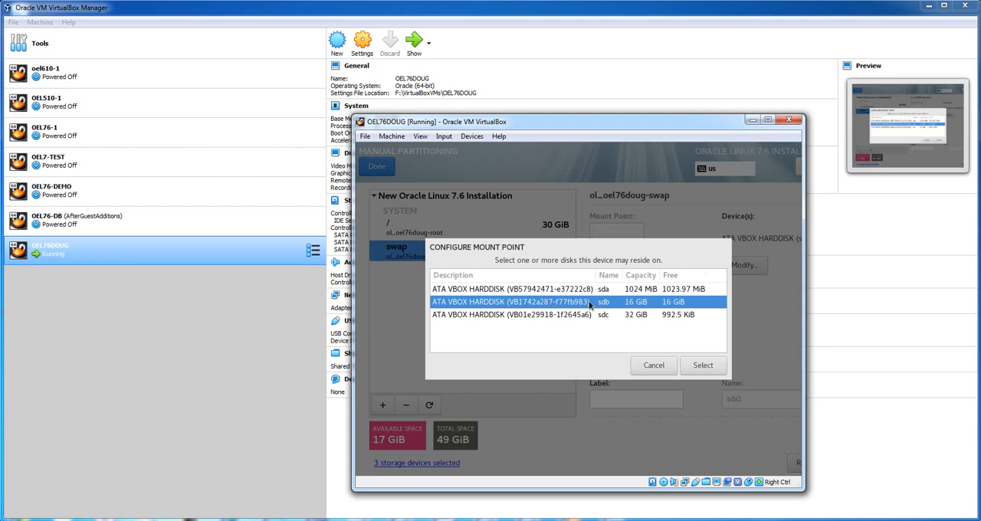
{"action": "left_click", "coordinate": [697, 365]}
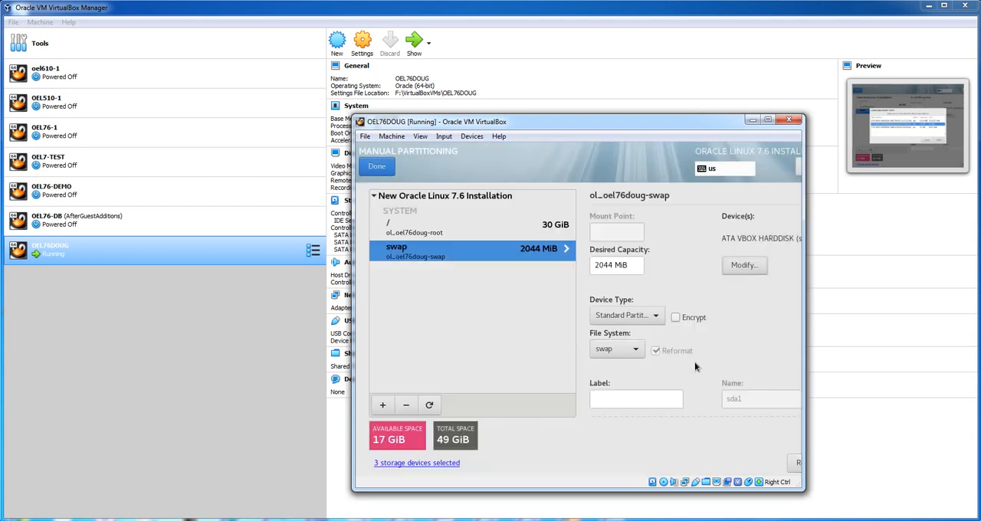
- Set the swap's device type to LVM and create a new volume group on sdb with the size policy As large as possible
{"action": "left_click", "coordinate": [640, 319]}
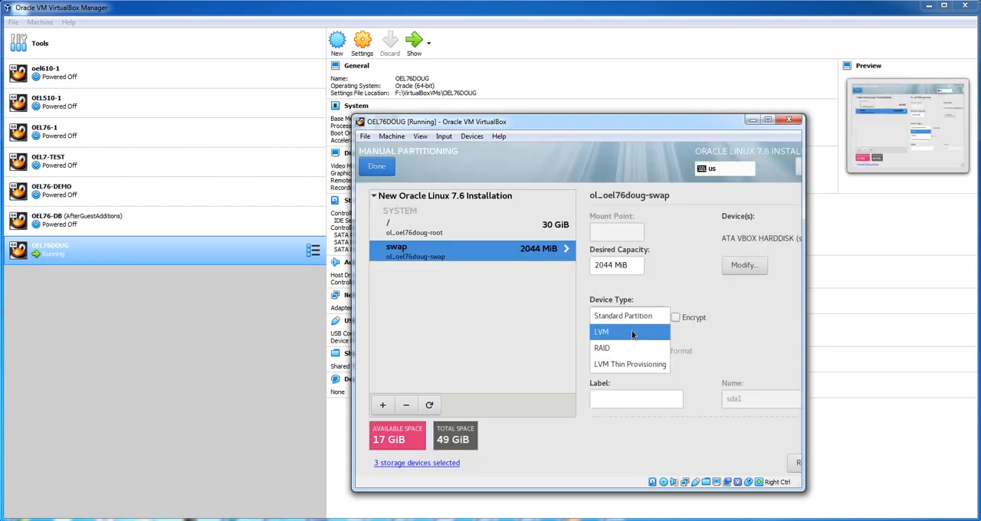
{"action": "left_click", "coordinate": [633, 332]}
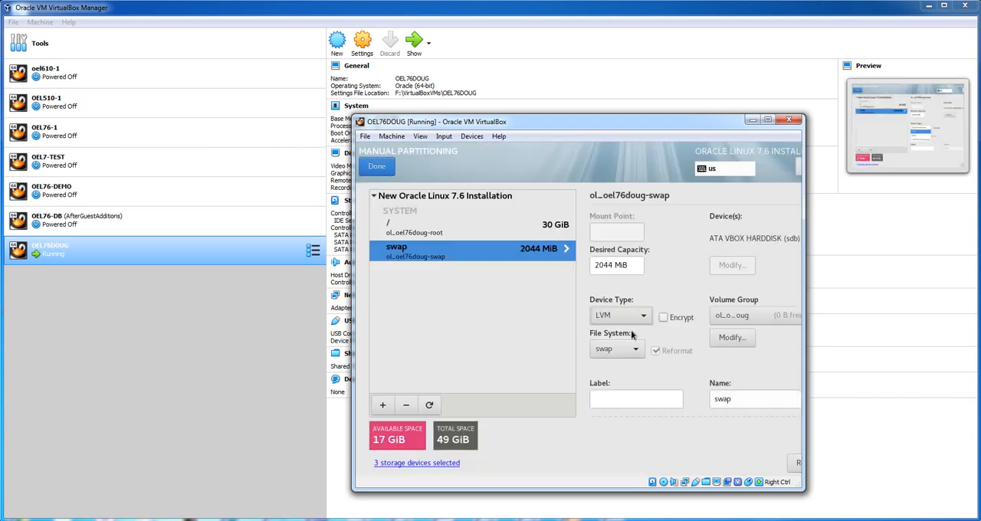
{"action": "left_click", "coordinate": [739, 319]}
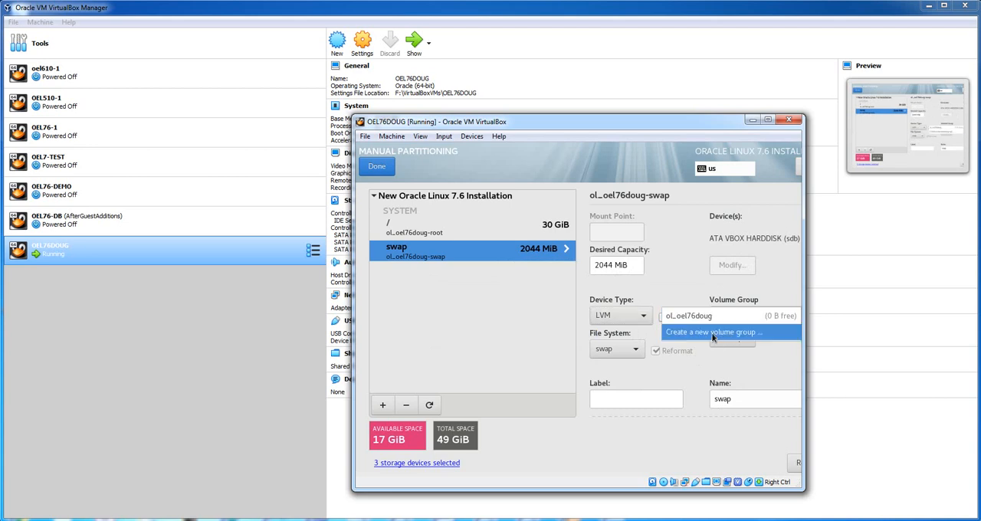
{"action": "left_click", "coordinate": [712, 334]}
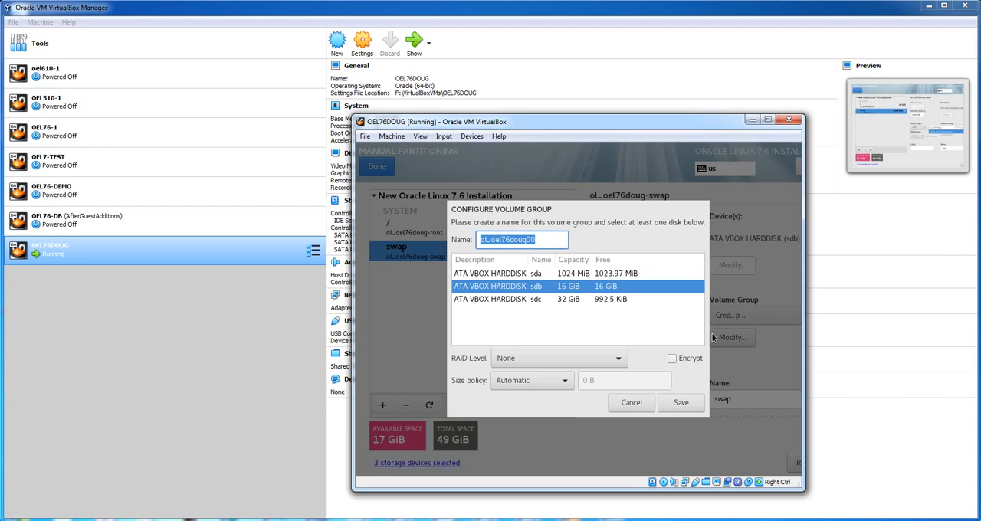
{"action": "left_click", "coordinate": [545, 383]}
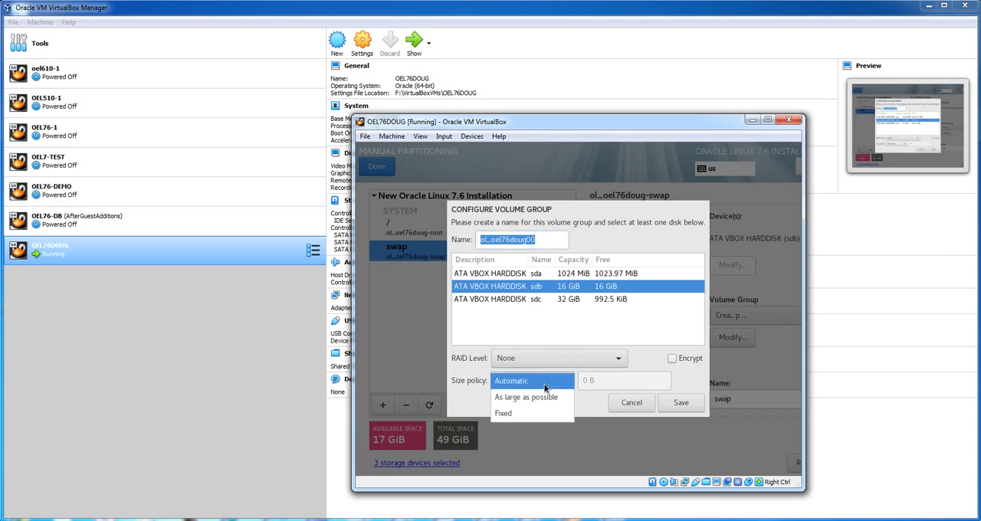
{"action": "left_click", "coordinate": [545, 398]}
{"action": "left_click", "coordinate": [681, 402]}
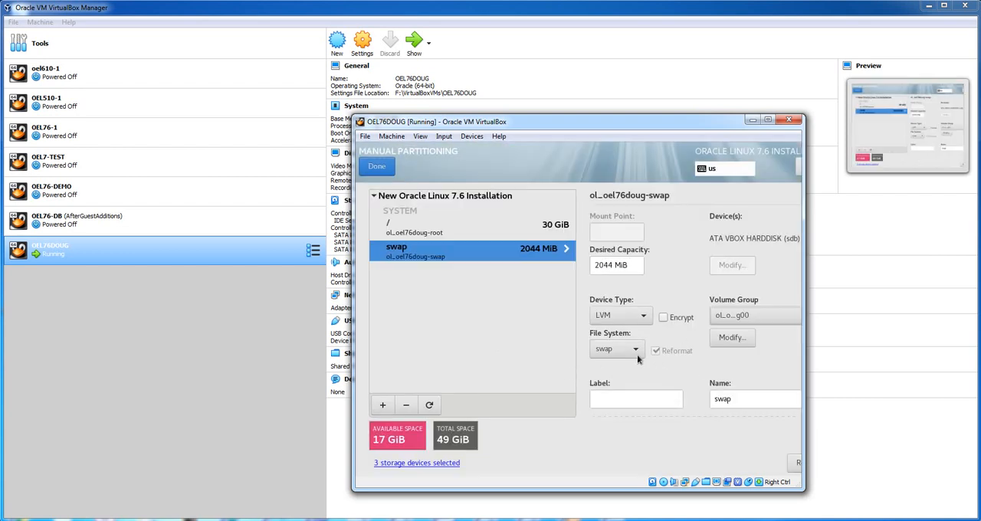
- Set the swap's desired capacity to 16128 MiB, then switch to the root (/) entry
{"action": "mouse_move", "coordinate": [598, 265]}
{"action": "left_mouse_down"}
{"action": "mouse_move", "coordinate": [611, 264]}
{"action": "mouse_move", "coordinate": [594, 264]}
{"action": "left_mouse_up"}
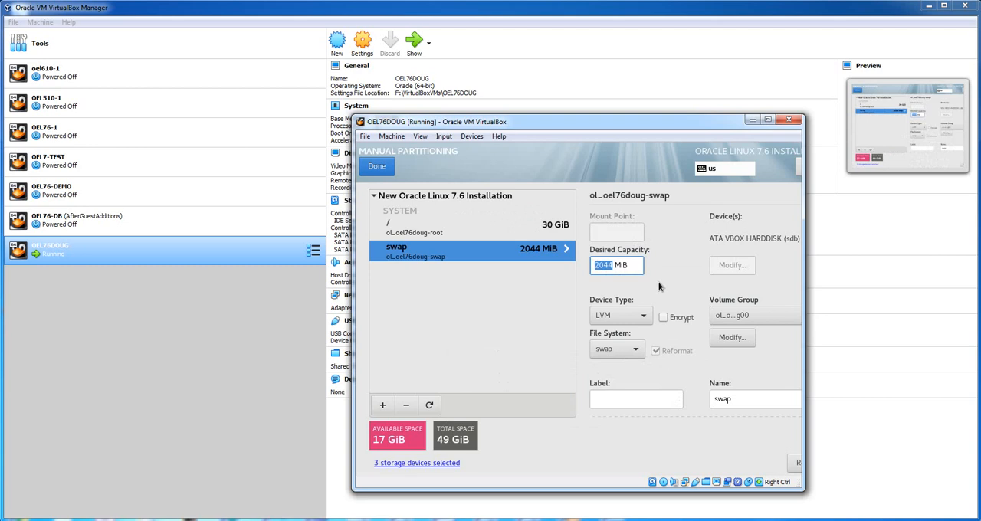
{"action": "type", "text": "16128"}
{"action": "left_click", "coordinate": [503, 231]}
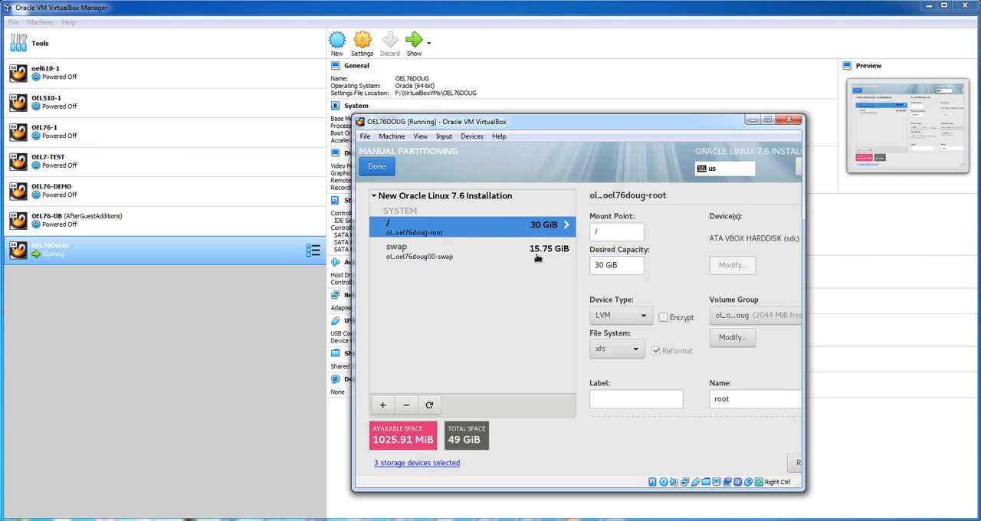
- Add a /boot mount point with a desired capacity of 1020m to the new Oracle Linux 7.6 installation
{"action": "left_click", "coordinate": [383, 405]}
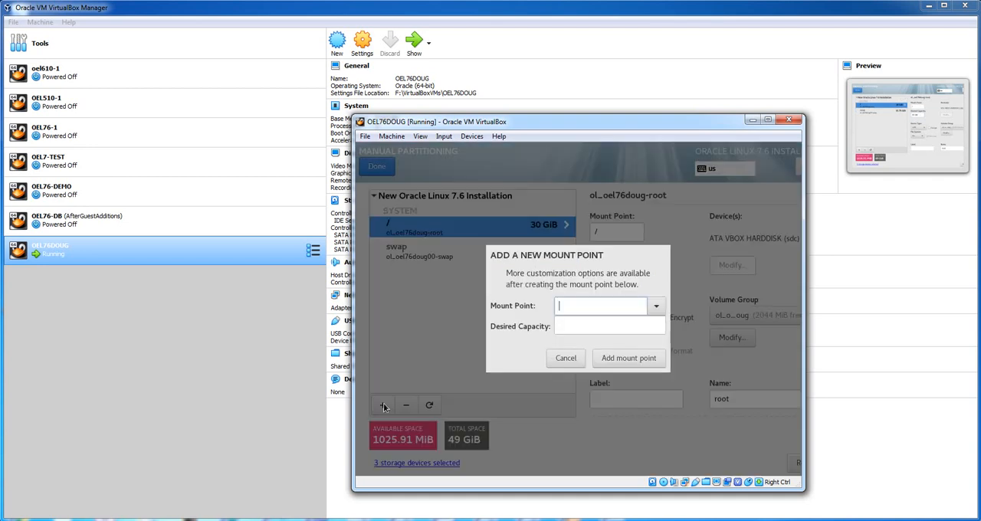
{"action": "left_click", "coordinate": [657, 307]}
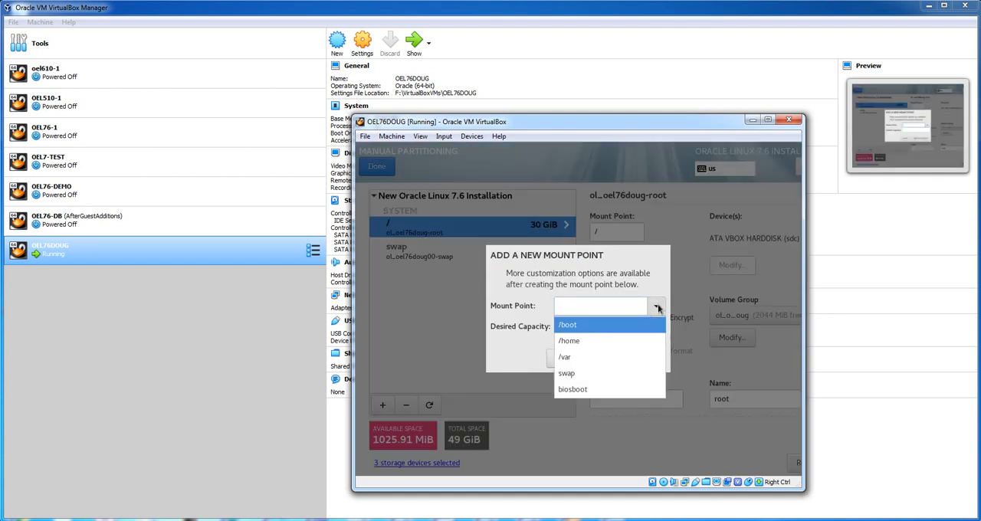
{"action": "left_click", "coordinate": [606, 329]}
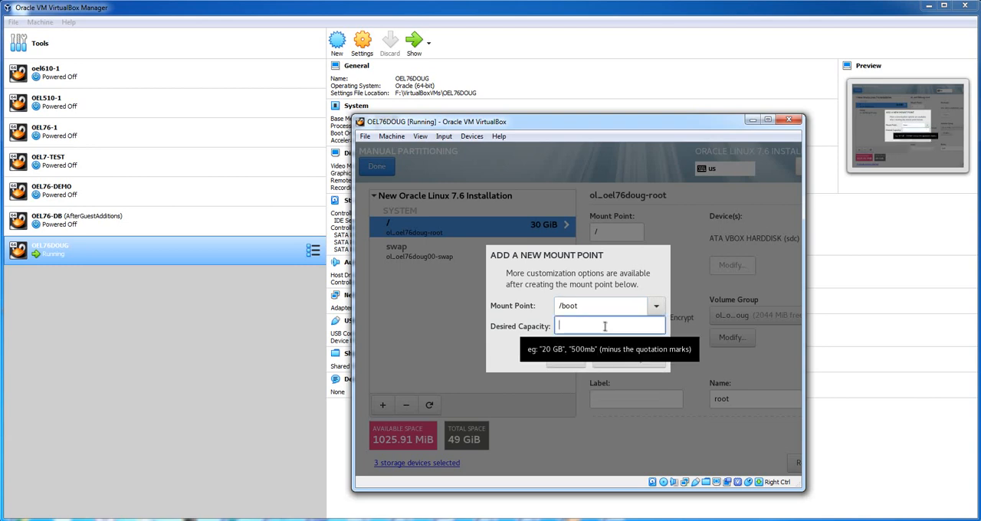
{"action": "type", "text": "1020"}
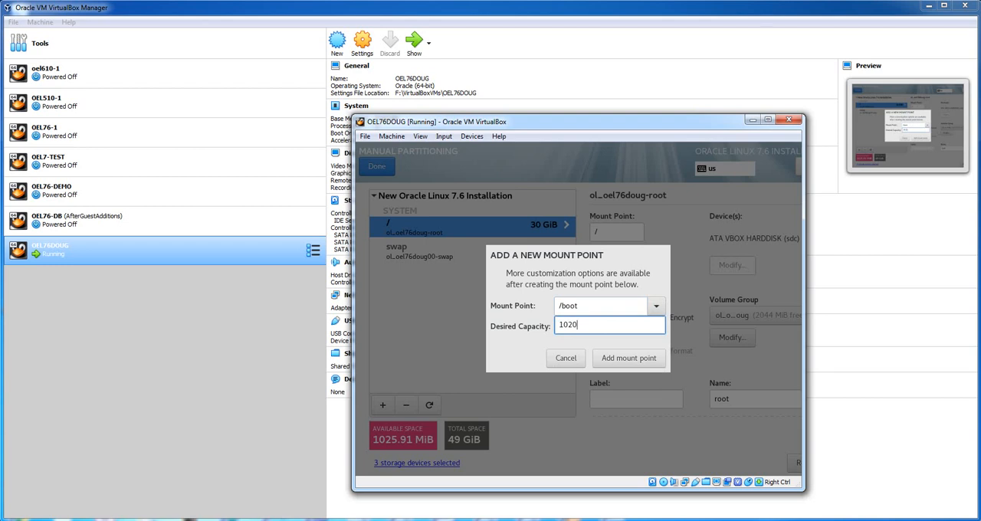
{"action": "type", "text": "m"}
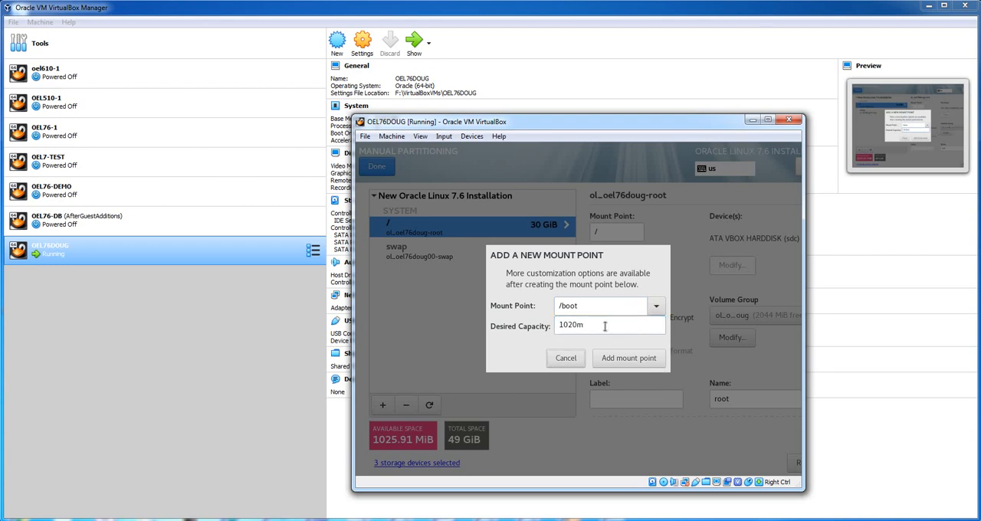
{"action": "key", "text": "Return"}
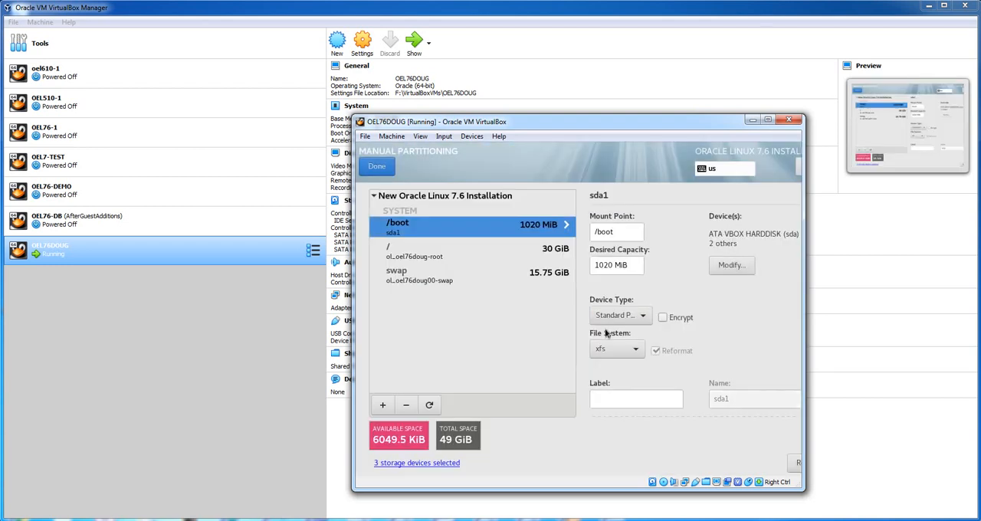
- Restrict the /boot mount point to the sda disk only
{"action": "left_click", "coordinate": [731, 265]}
{"action": "left_click", "coordinate": [605, 289]}
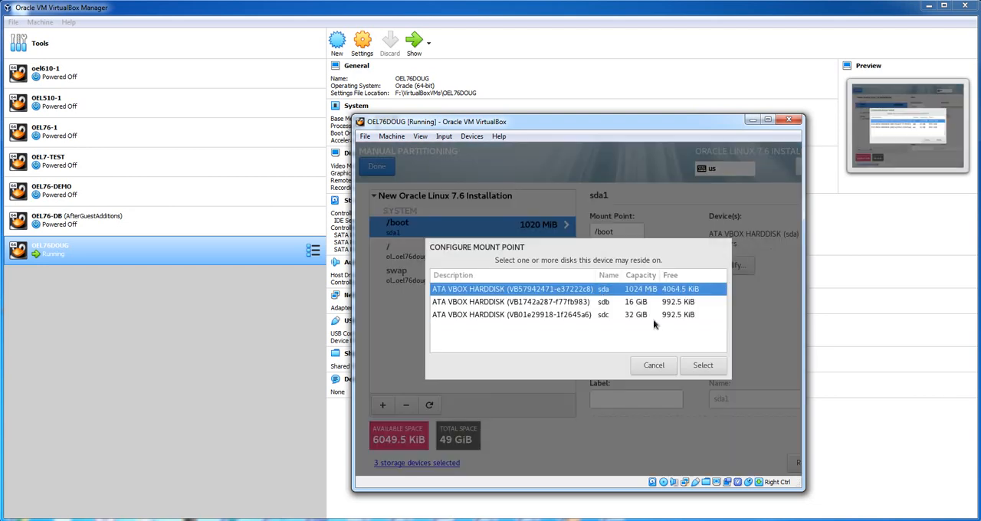
{"action": "left_click", "coordinate": [703, 365]}
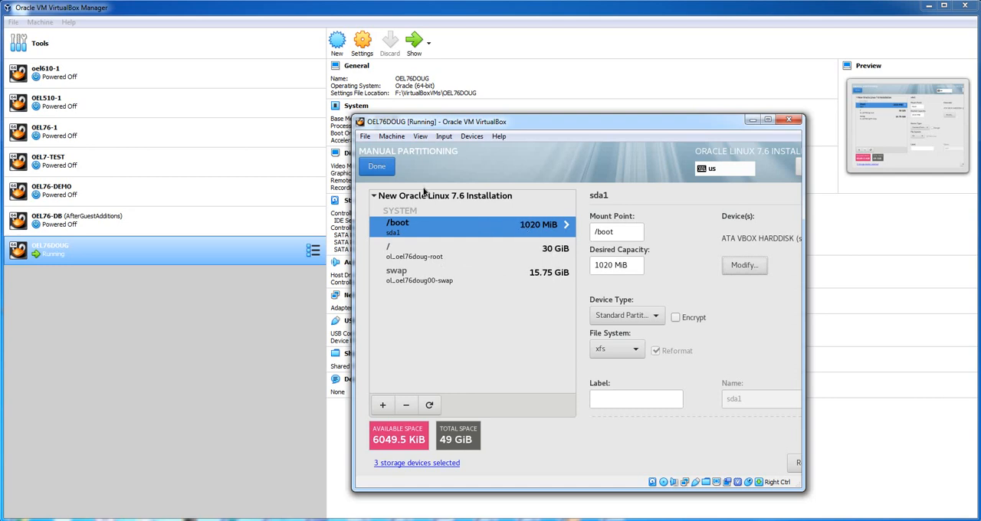
- Finish manual partitioning, review and accept the summary of changes, and begin the installation
{"action": "left_click", "coordinate": [385, 169]}
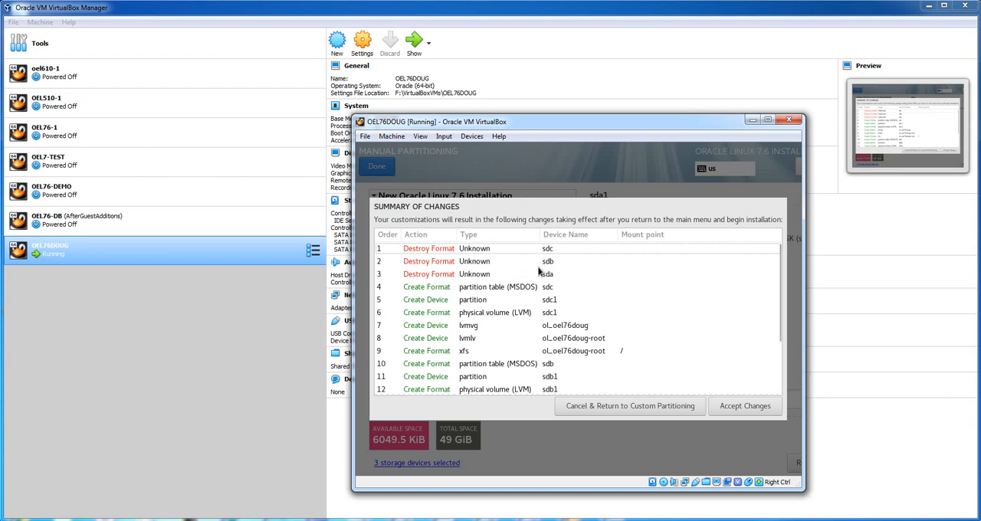
{"action": "scroll", "coordinate": [538, 271], "scroll_direction": "down", "scroll_amount": 3}
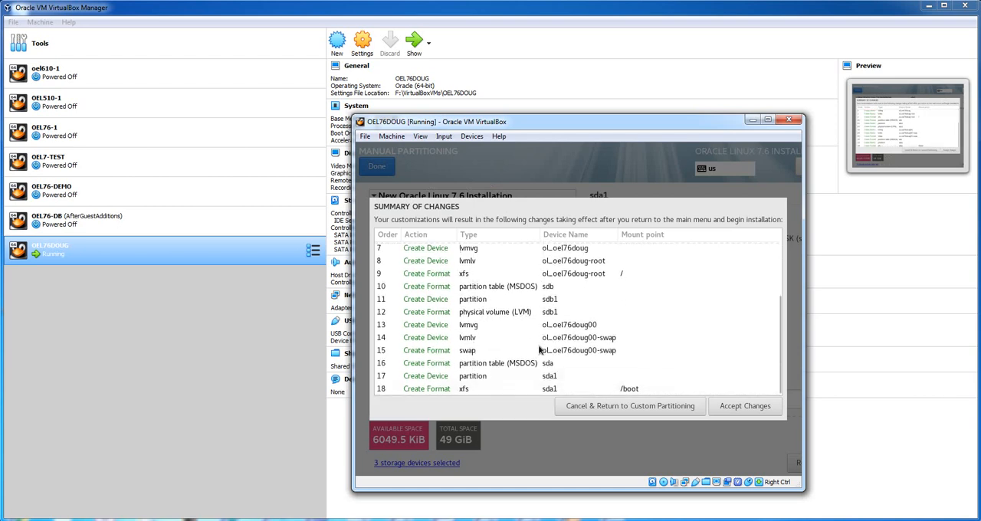
{"action": "left_click", "coordinate": [757, 406]}
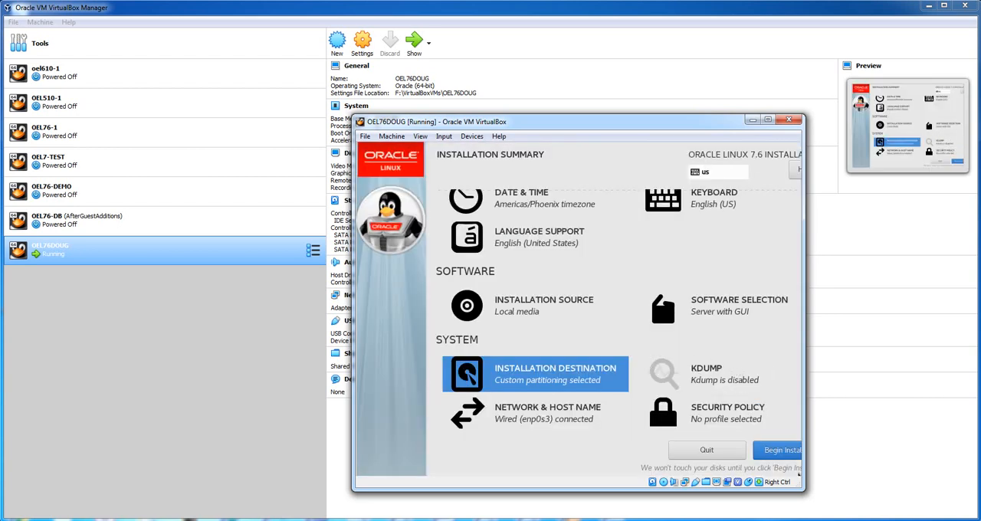
{"action": "left_click", "coordinate": [781, 452]}
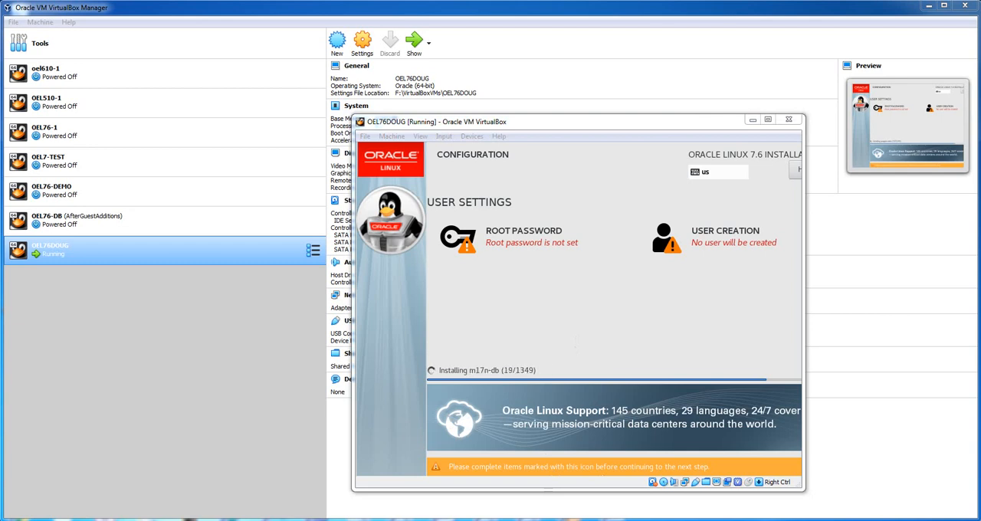
- Set and confirm the root password, accepting it despite being too short
{"action": "left_click", "coordinate": [536, 253]}
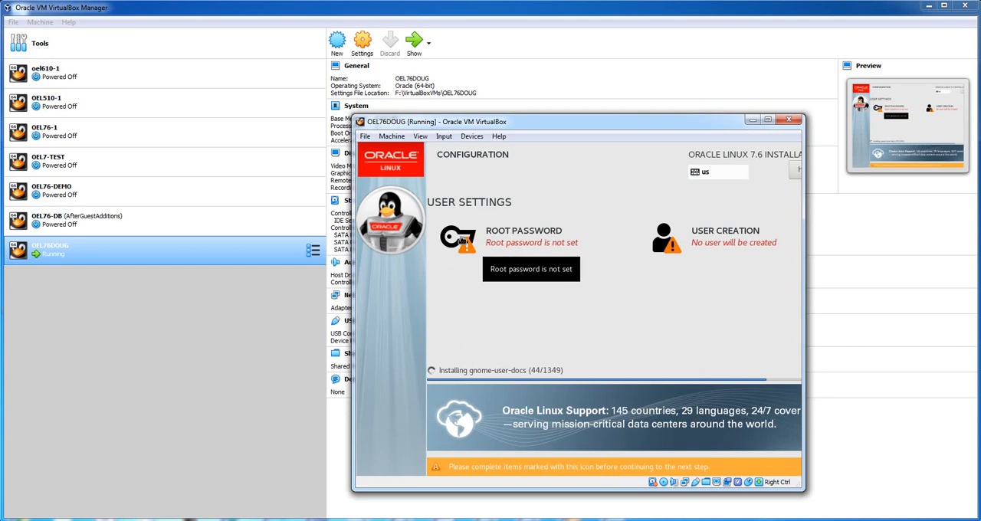
{"action": "left_click", "coordinate": [460, 240]}
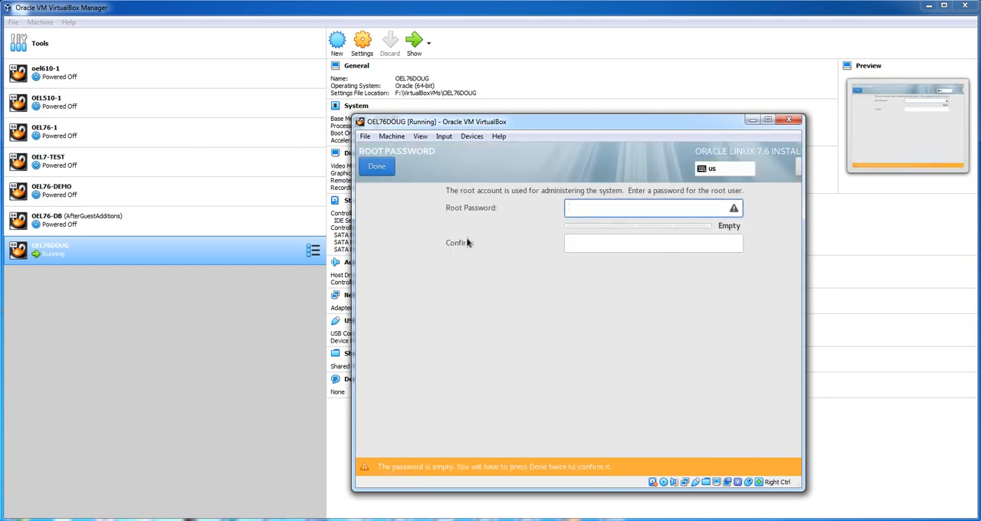
{"action": "type", "text": "•••••"}
{"action": "key", "text": "Tab"}
{"action": "type", "text": "•••••"}
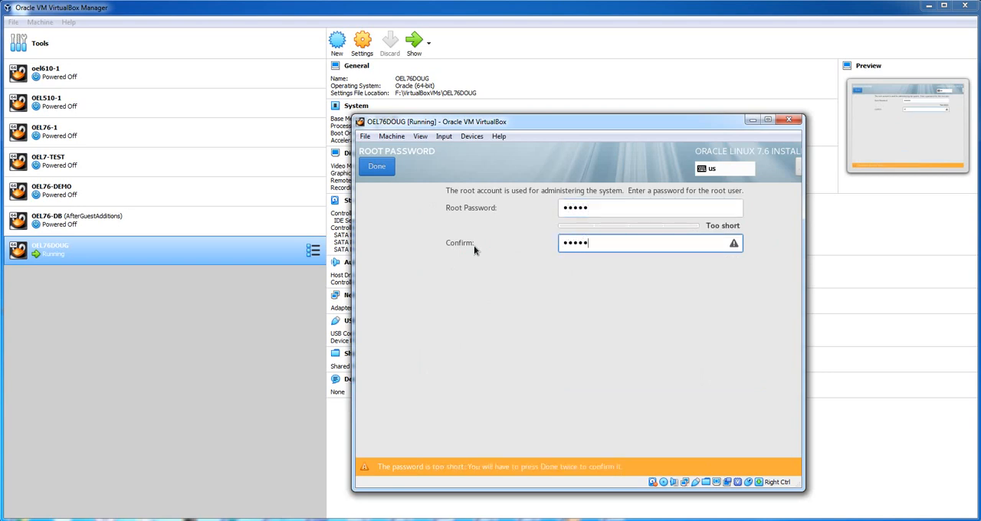
{"action": "key", "text": "Tab"}
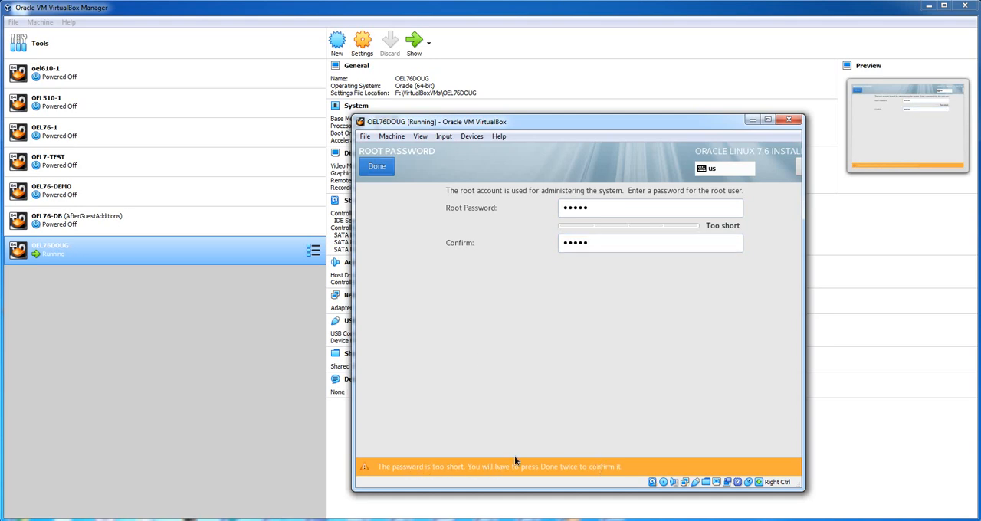
{"action": "left_click", "coordinate": [379, 167]}
{"action": "left_click", "coordinate": [381, 167]}
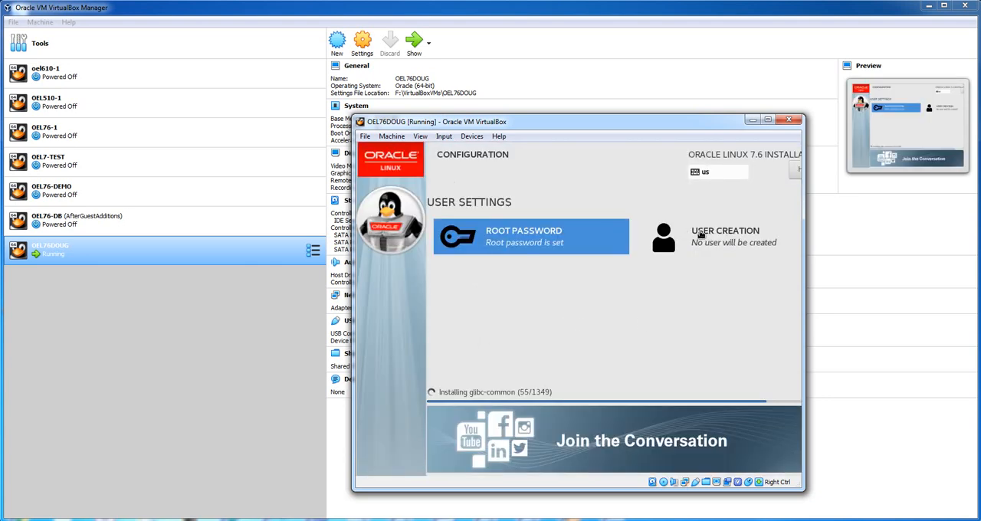
- Start creating a user account with the user's full name, keep the suggested user name, and make the user an administrator
{"action": "left_click", "coordinate": [700, 234]}
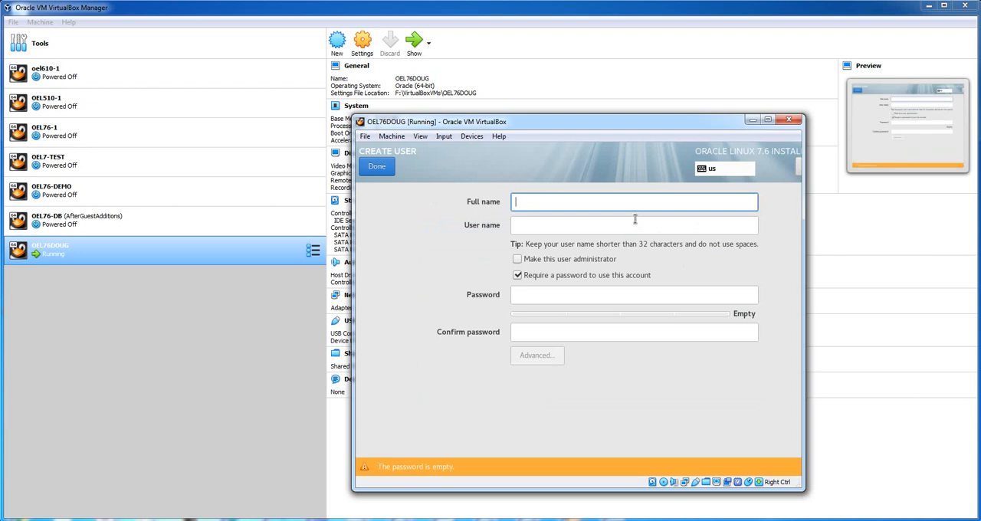
{"action": "type", "text": "dOUG"}
{"action": "key", "text": "BackSpace"}
{"action": "key", "text": "BackSpace"}
{"action": "key", "text": "BackSpace"}
{"action": "key", "text": "BackSpace"}
{"action": "type", "text": "Doug Dunyan"}
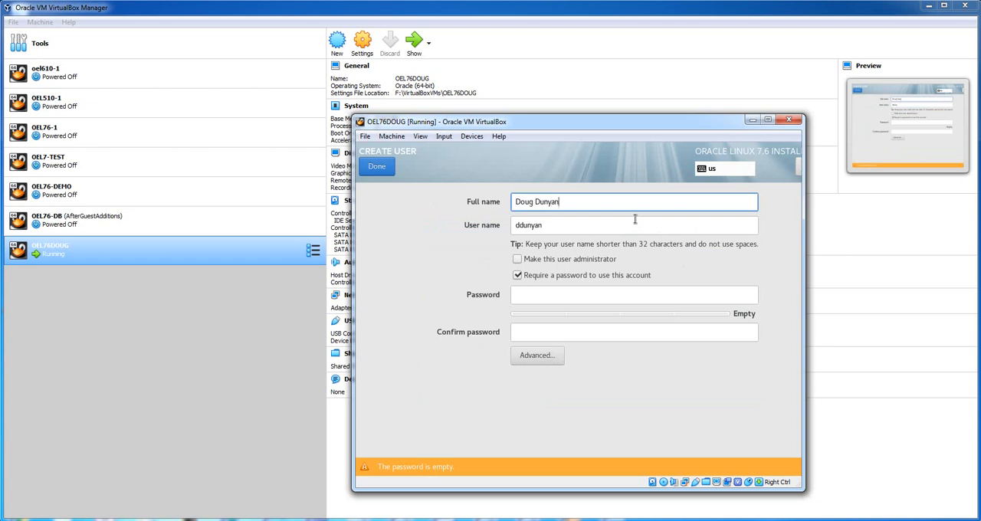
{"action": "key", "text": "Tab"}
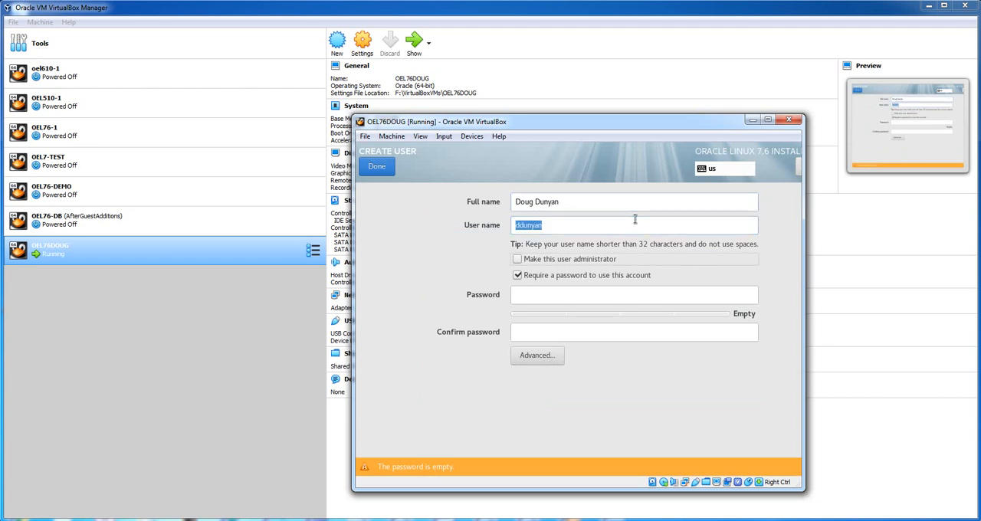
{"action": "key", "text": "Tab"}
{"action": "key", "text": "Tab"}
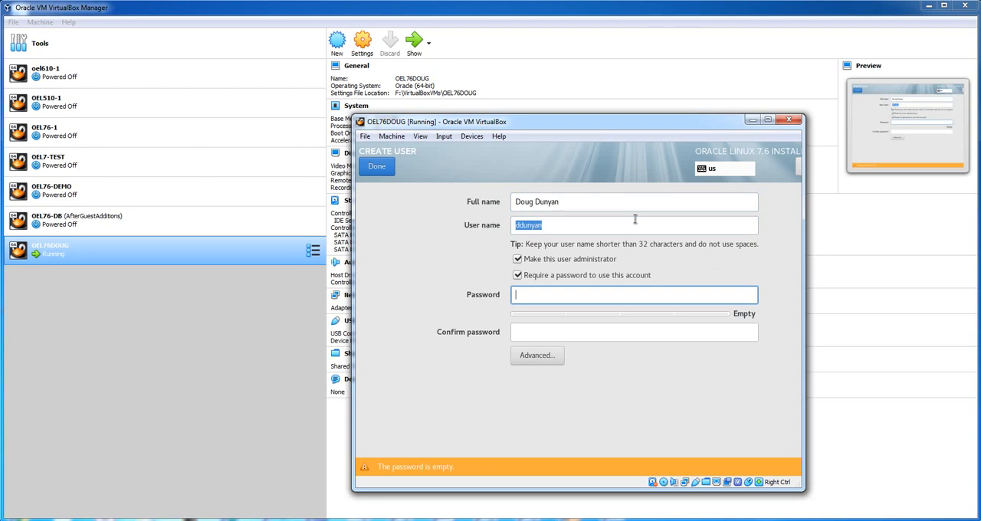
- Enter and confirm the new user's account password, then save the account despite the short password
{"action": "type", "text": "••"}
{"action": "key", "text": "Tab"}
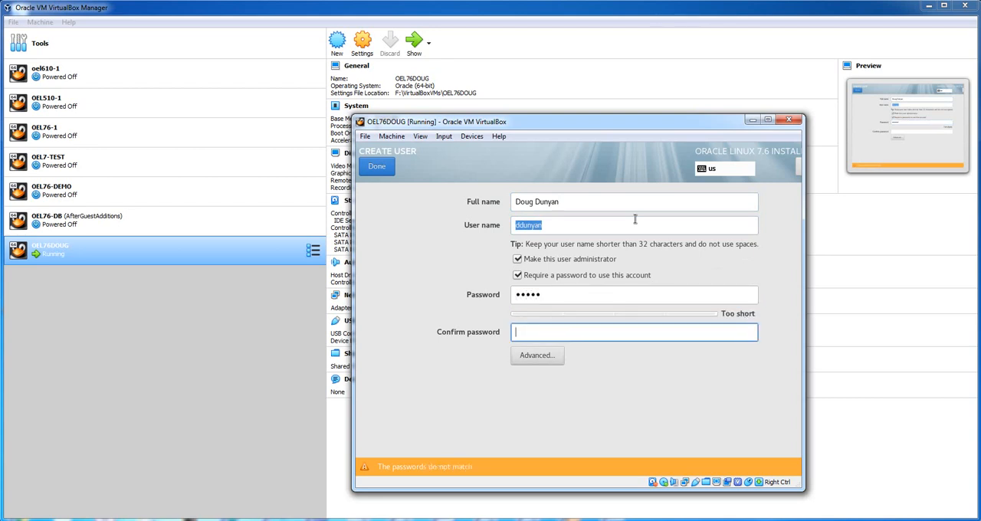
{"action": "type", "text": "•••••"}
{"action": "key", "text": "Tab"}
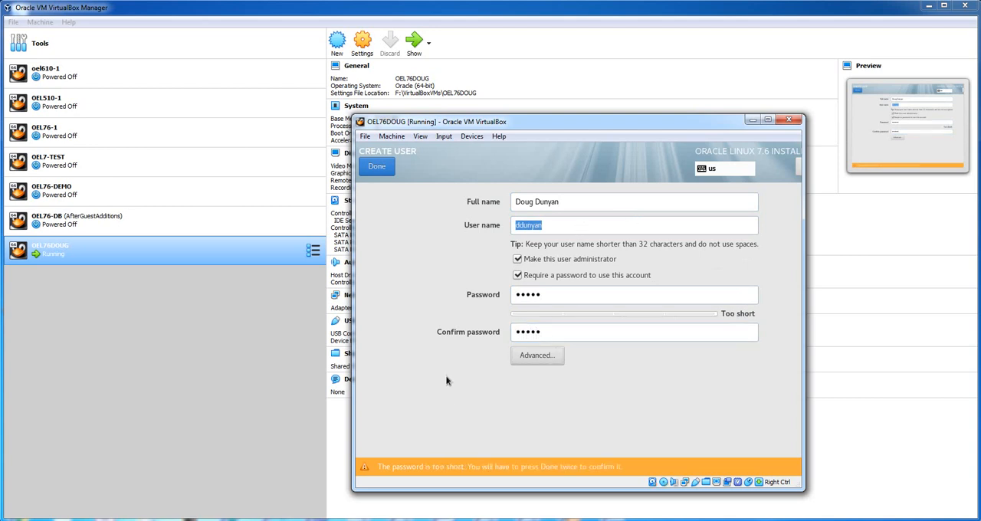
{"action": "left_click", "coordinate": [374, 165]}
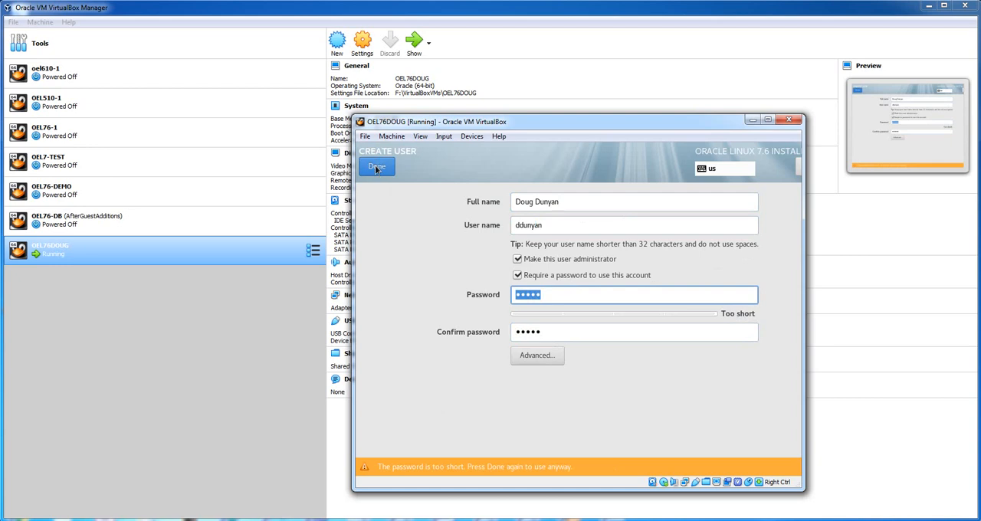
{"action": "left_click", "coordinate": [375, 165]}
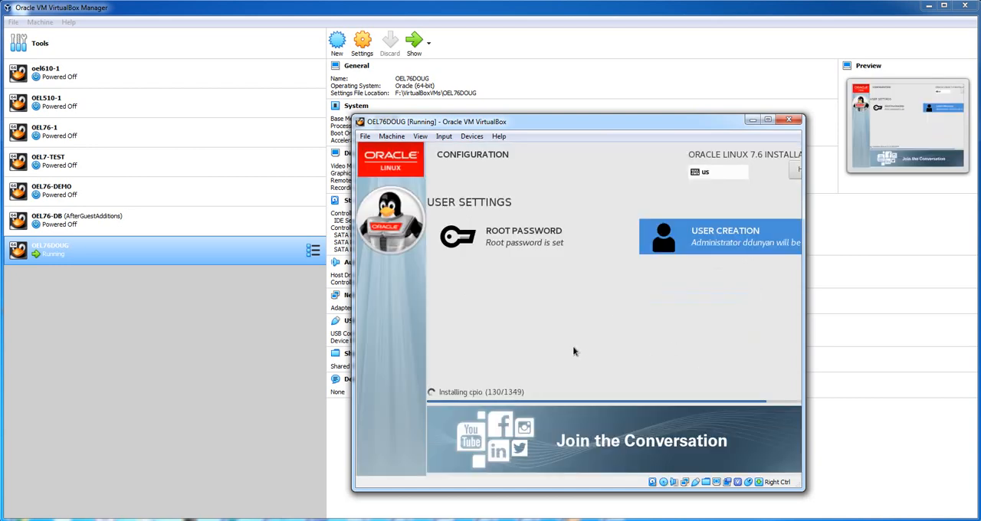